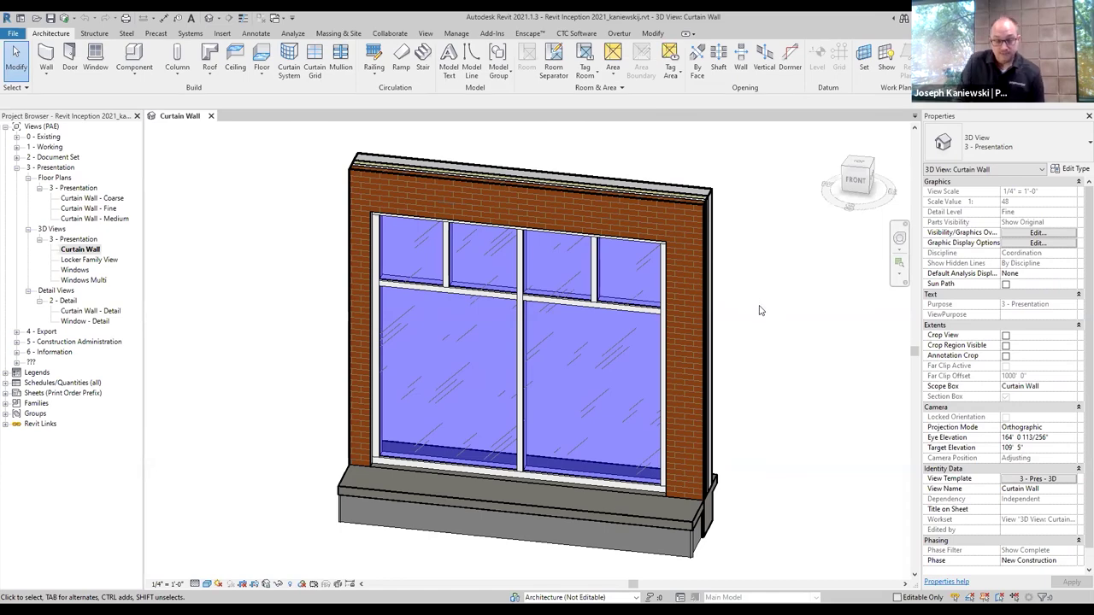
Step: Examine the curtain wall in the 3D view, including its centre mullion, glazing and lower frame corner
{"action": "middle_click_drag", "start_coordinate": [761, 306], "coordinate": [581, 342], "text": "shift"}
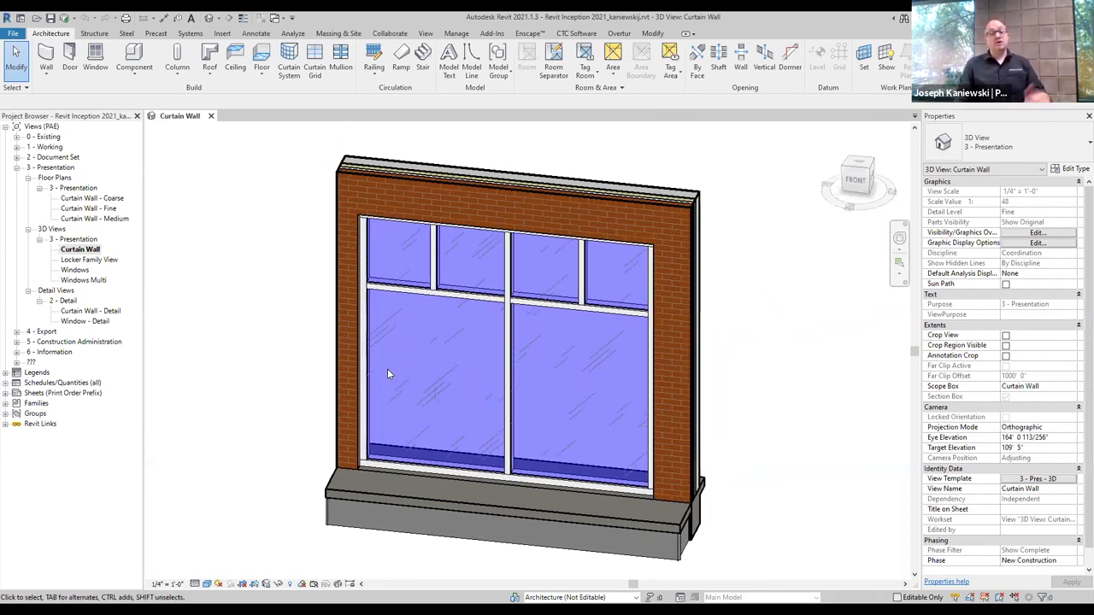
{"action": "left_click", "coordinate": [430, 466]}
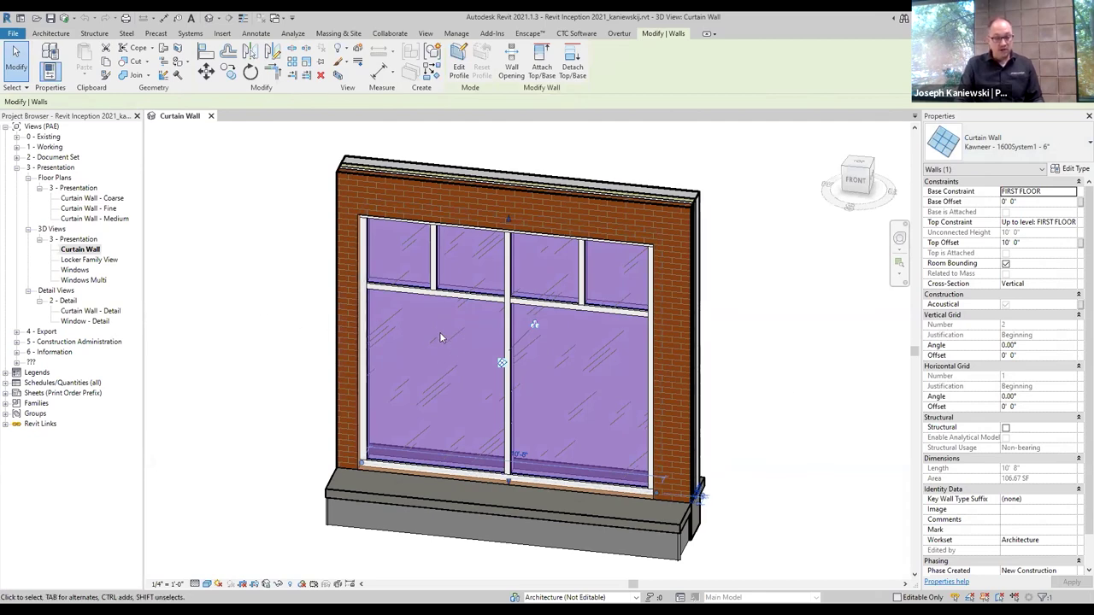
{"action": "left_click", "coordinate": [786, 435]}
{"action": "scroll", "coordinate": [512, 483], "scroll_direction": "up", "scroll_amount": 3}
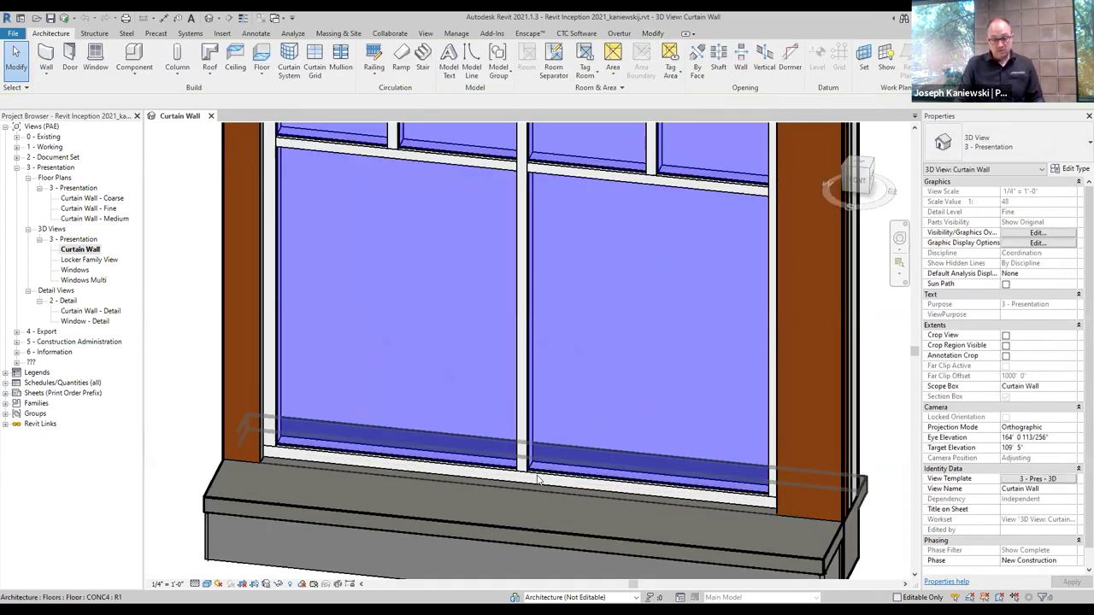
{"action": "scroll", "coordinate": [540, 482], "scroll_direction": "up", "scroll_amount": 4}
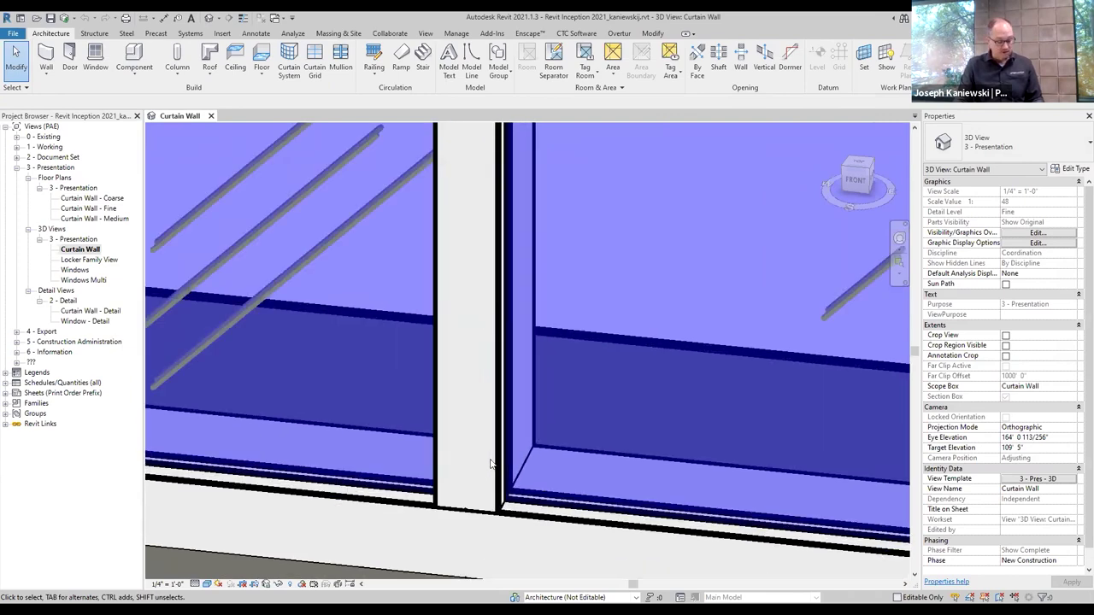
{"action": "scroll", "coordinate": [492, 449], "scroll_direction": "down", "scroll_amount": 1}
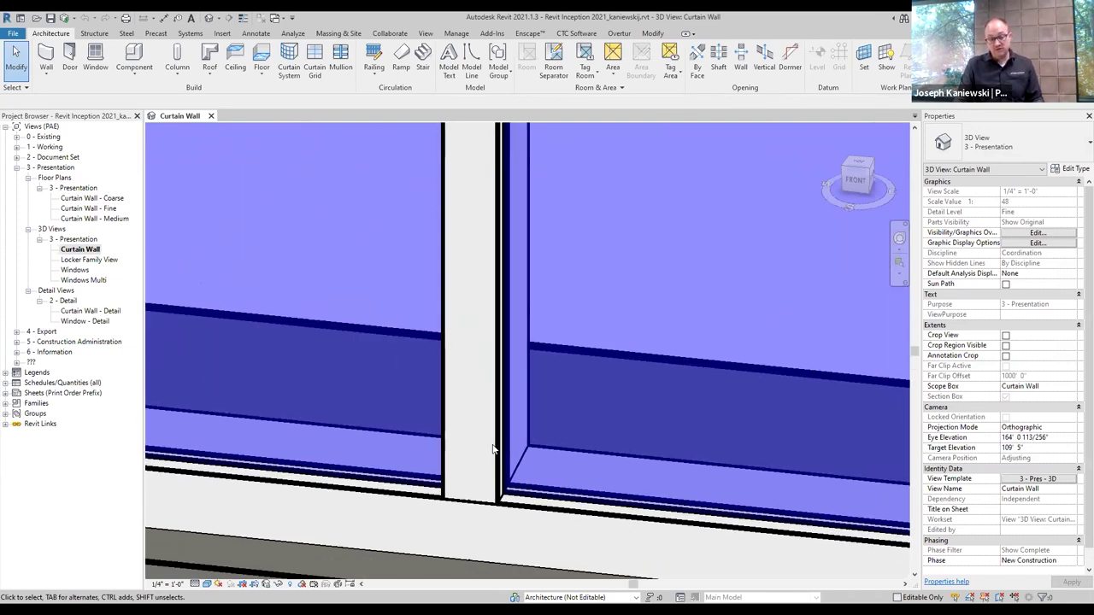
{"action": "scroll", "coordinate": [505, 448], "scroll_direction": "down", "scroll_amount": 3}
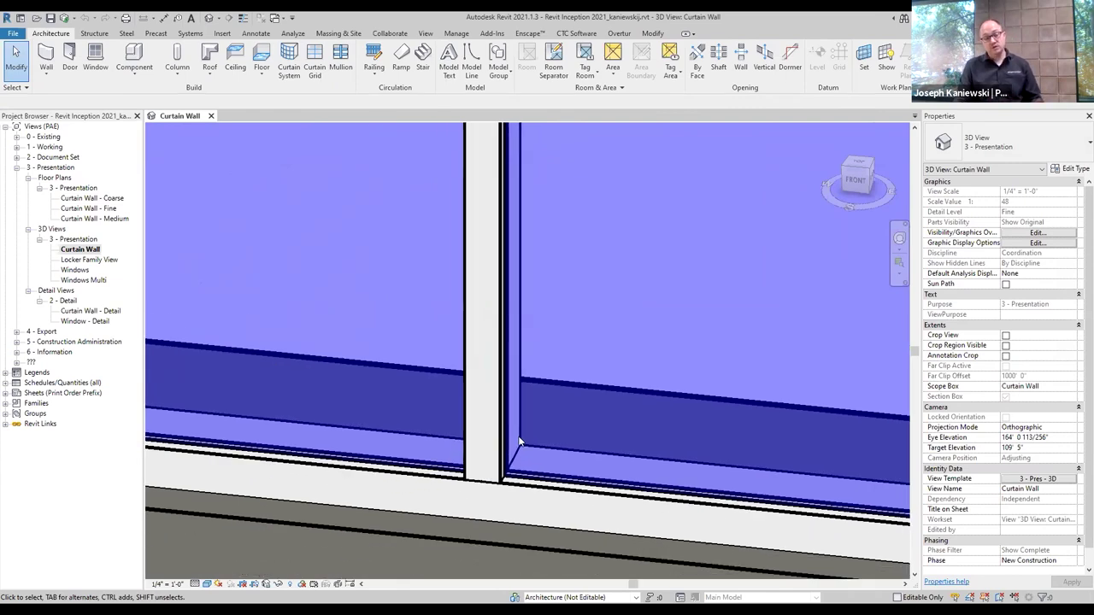
{"action": "scroll", "coordinate": [239, 409], "scroll_direction": "up", "scroll_amount": 3}
{"action": "scroll", "coordinate": [239, 408], "scroll_direction": "up", "scroll_amount": 1}
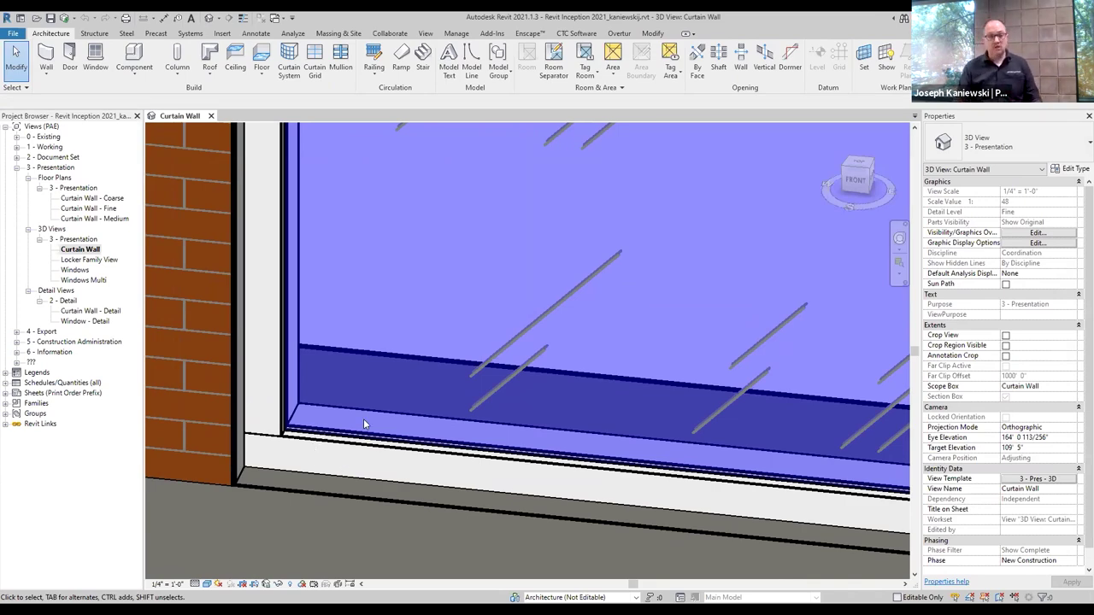
{"action": "scroll", "coordinate": [305, 370], "scroll_direction": "down", "scroll_amount": 3}
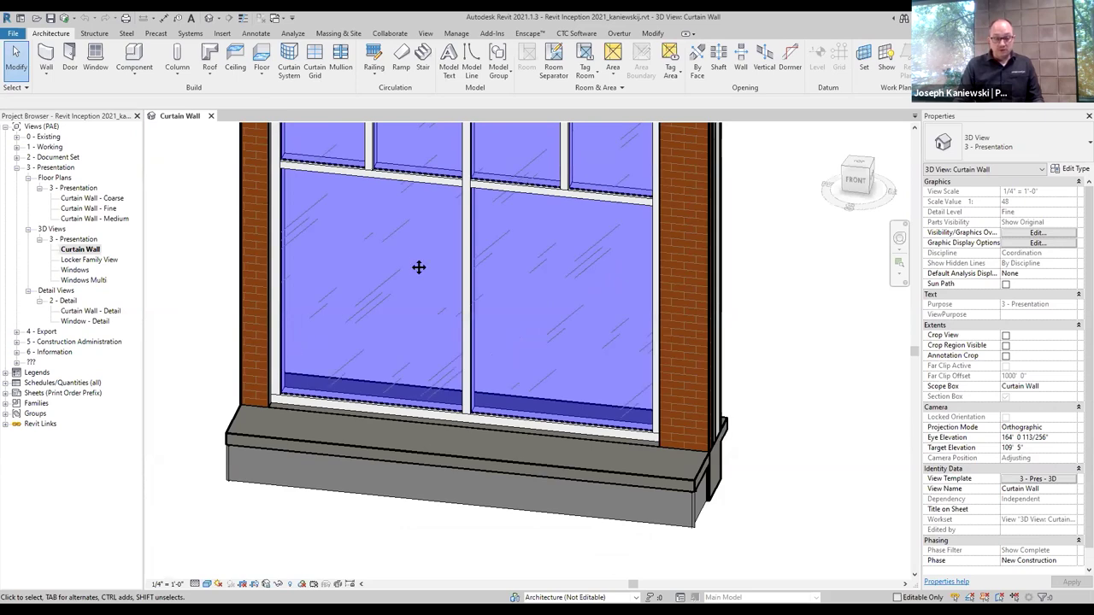
{"action": "scroll", "coordinate": [417, 264], "scroll_direction": "down", "scroll_amount": 3}
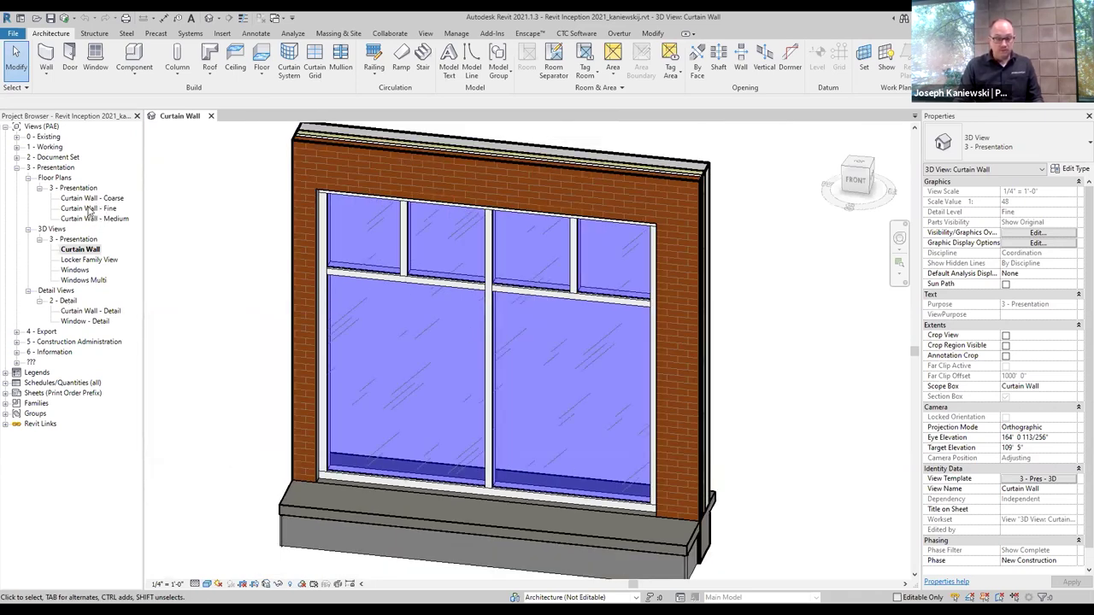
Step: Dismiss the save reminder and compare the Curtain Wall - Coarse and Curtain Wall - Fine floor plans at the jamb
{"action": "double_click", "coordinate": [89, 199]}
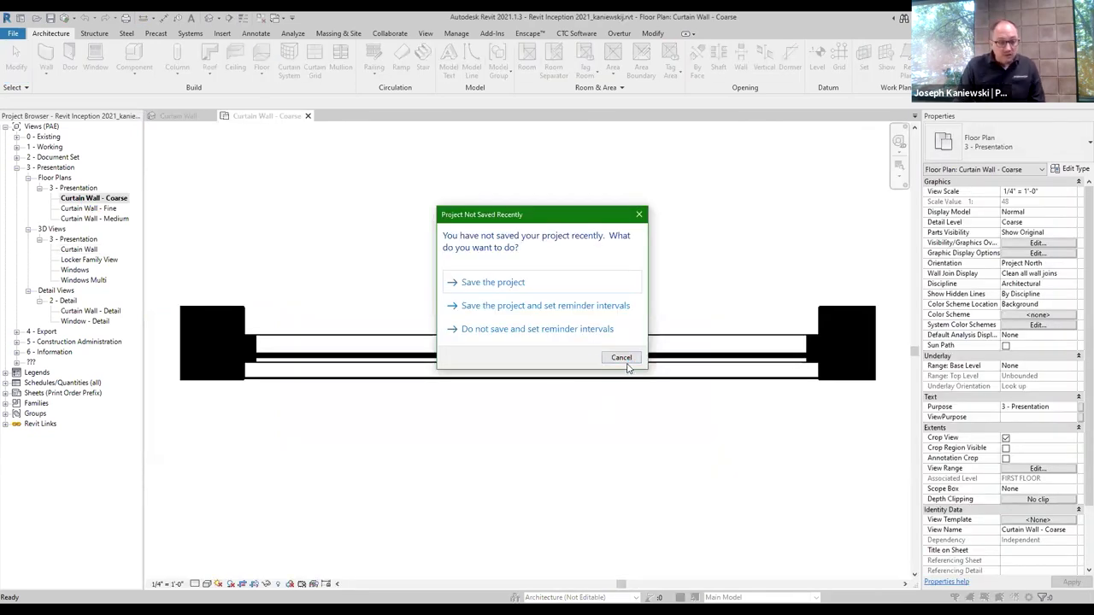
{"action": "left_click", "coordinate": [628, 362]}
{"action": "double_click", "coordinate": [89, 208]}
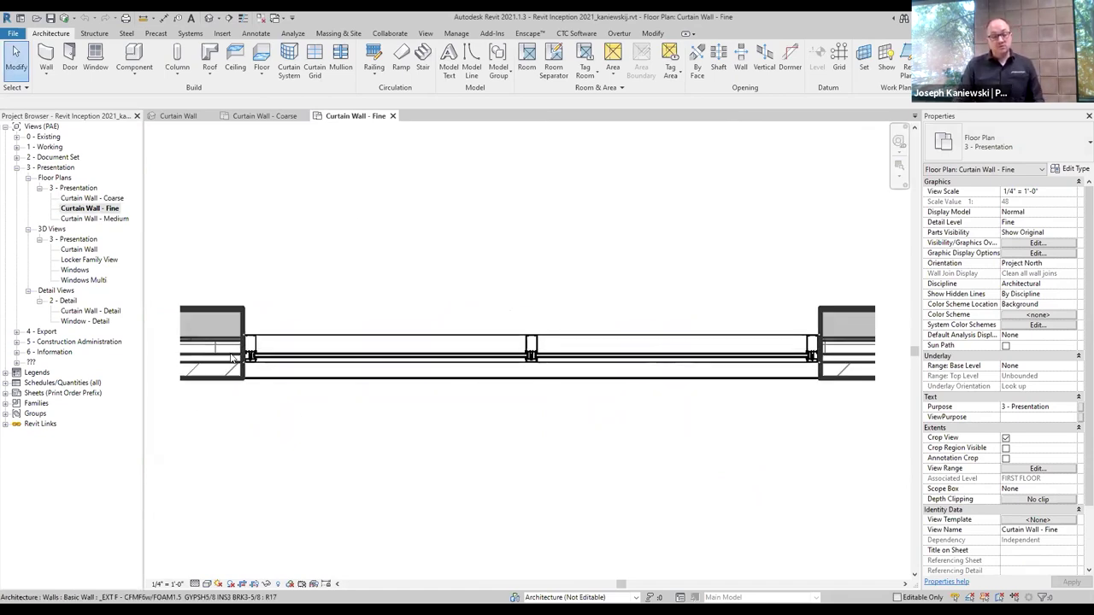
{"action": "scroll", "coordinate": [194, 402], "scroll_direction": "up", "scroll_amount": 5}
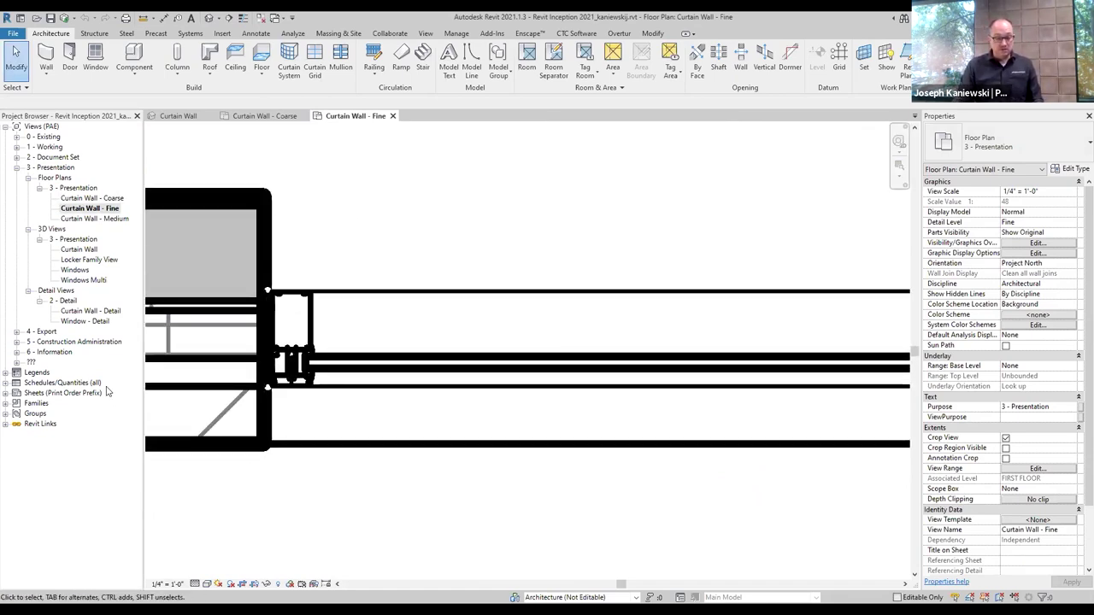
Step: Inspect the jamb mullion in the Curtain Wall - Detail view and the mullions in the Curtain Wall - Medium floor plan
{"action": "double_click", "coordinate": [86, 311]}
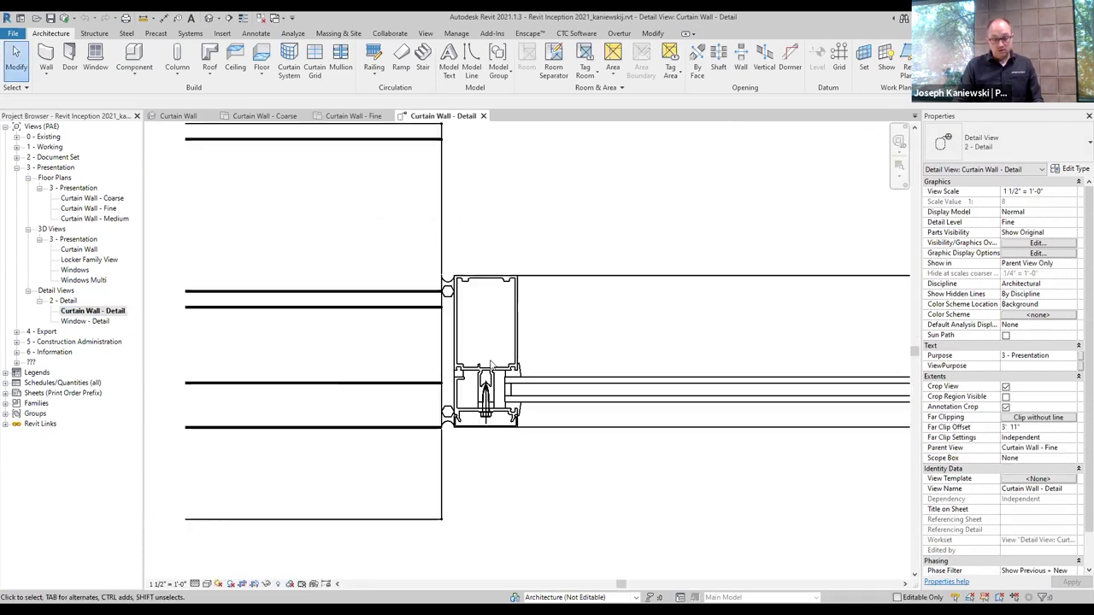
{"action": "scroll", "coordinate": [491, 366], "scroll_direction": "up", "scroll_amount": 1}
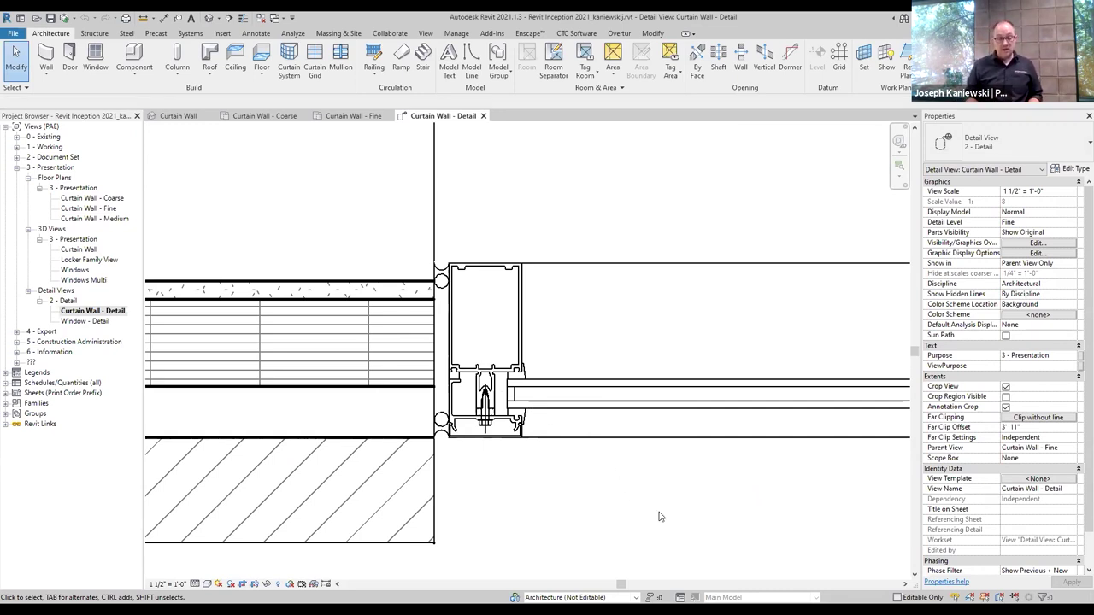
{"action": "double_click", "coordinate": [92, 219]}
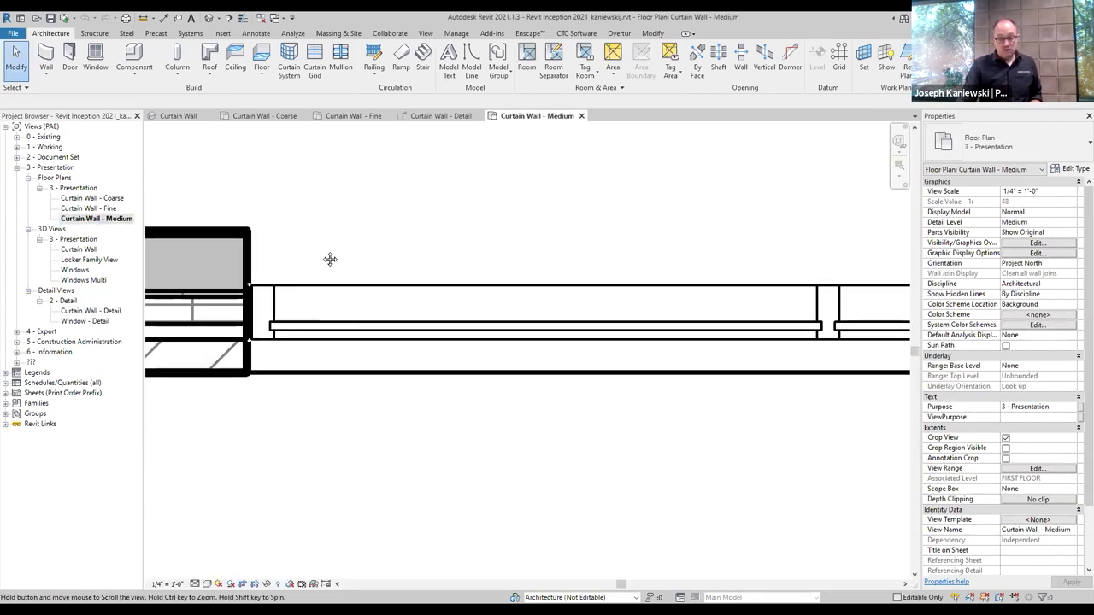
{"action": "scroll", "coordinate": [296, 282], "scroll_direction": "down", "scroll_amount": 1}
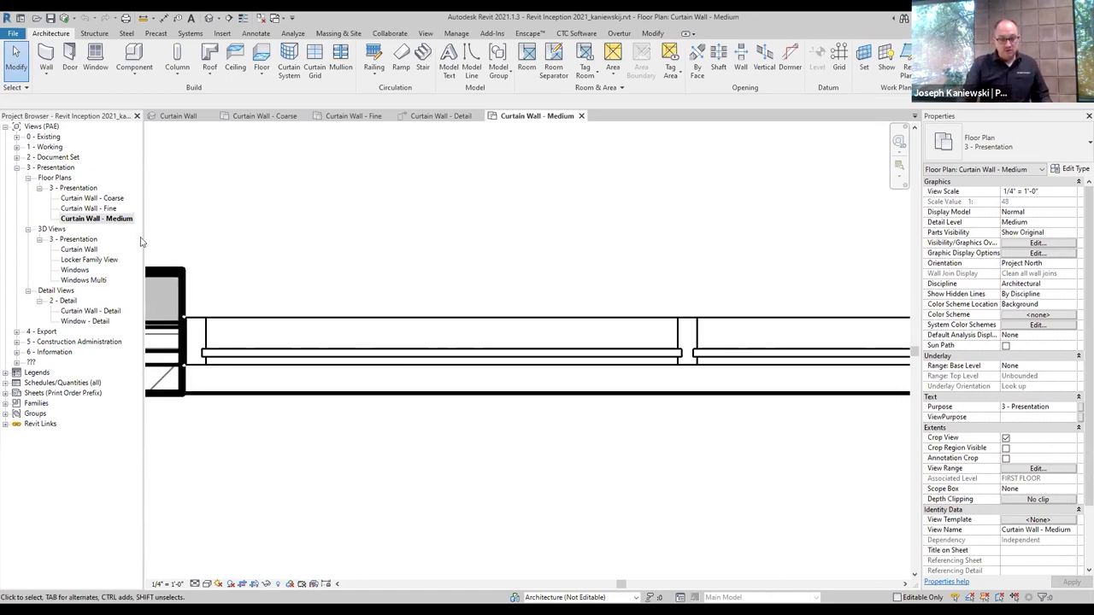
Step: Compare the curtain wall's coarse, medium and fine floor plans in sequence, ending with the whole jamb in the detail view
{"action": "double_click", "coordinate": [95, 198]}
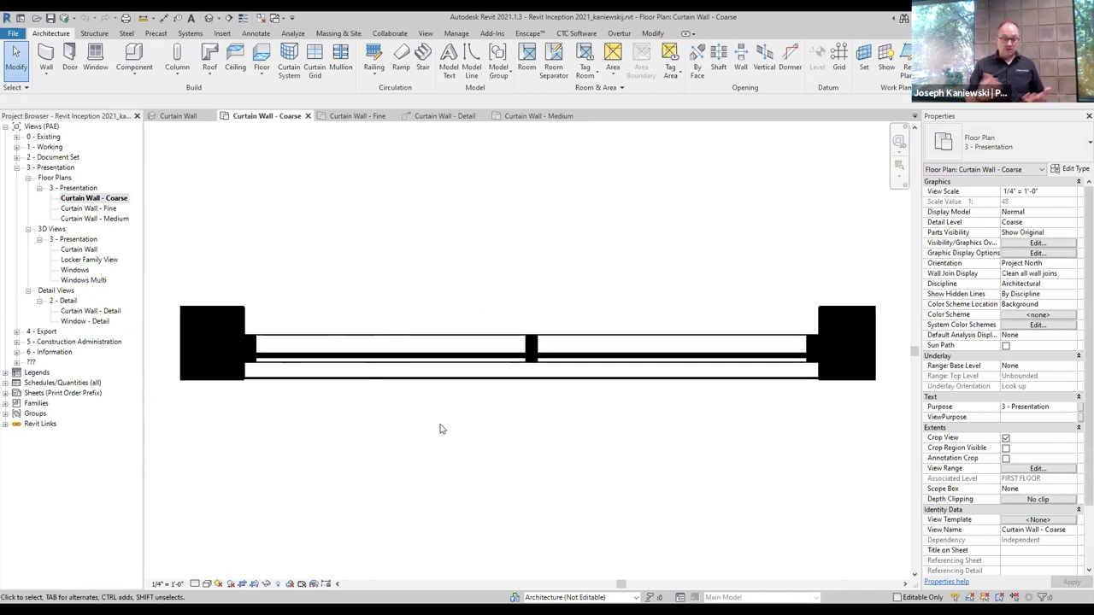
{"action": "double_click", "coordinate": [97, 219]}
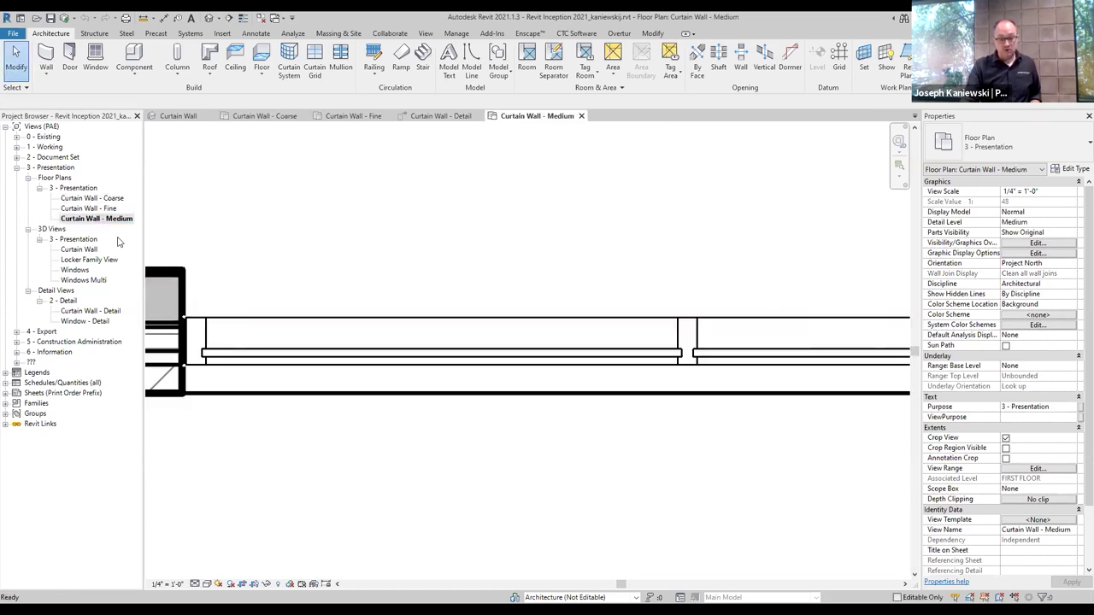
{"action": "double_click", "coordinate": [96, 209]}
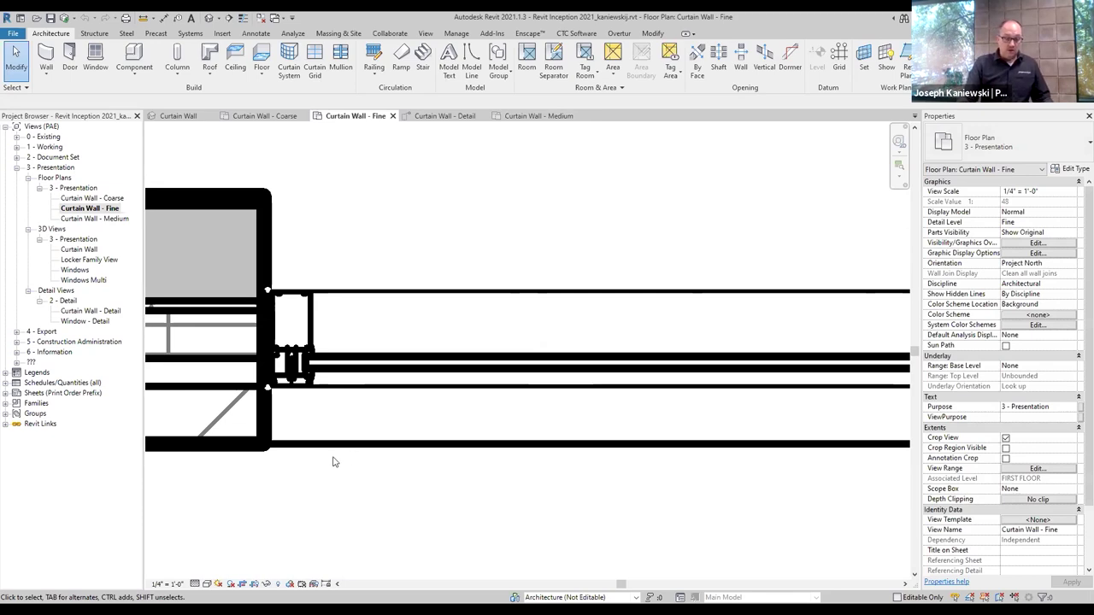
{"action": "left_click", "coordinate": [81, 316]}
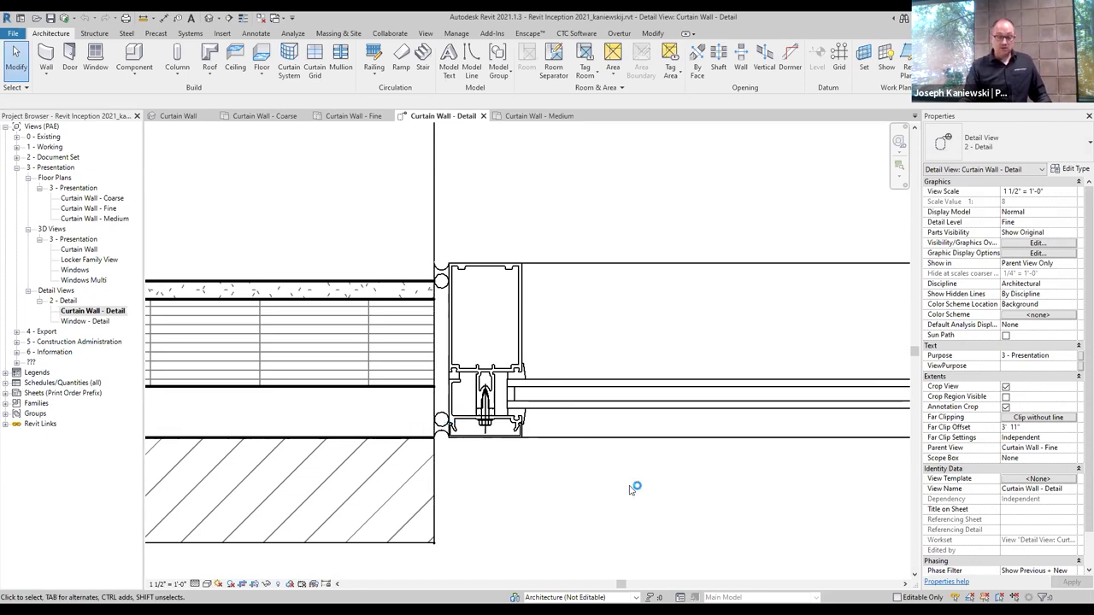
{"action": "scroll", "coordinate": [568, 473], "scroll_direction": "down", "scroll_amount": 4}
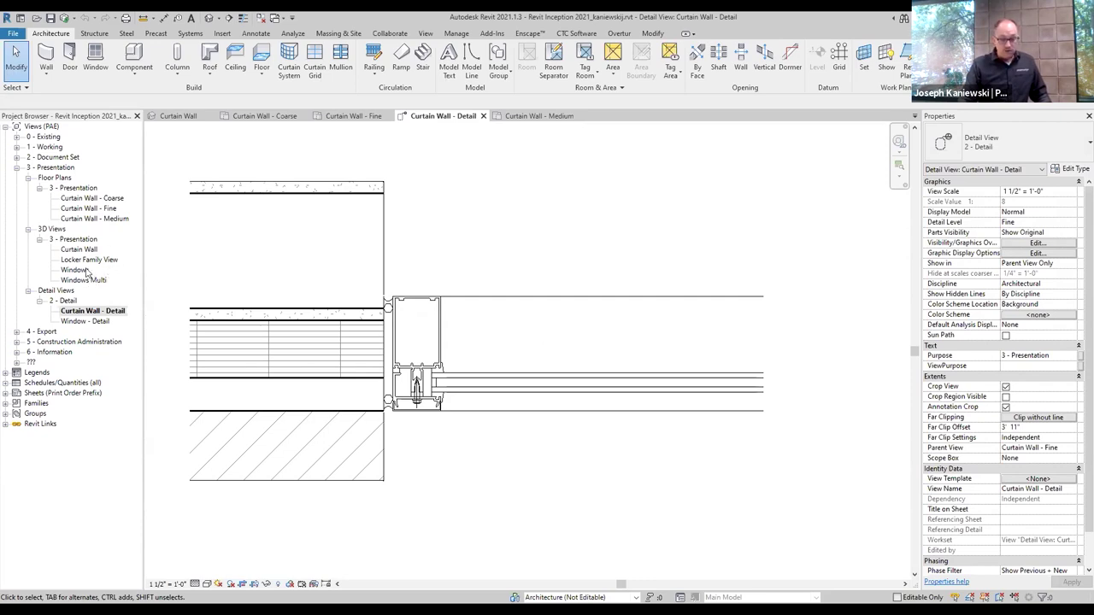
Step: Open the Windows 3D view, inspect the two neighbouring hung windows by selecting them, and clear the selection
{"action": "double_click", "coordinate": [82, 270]}
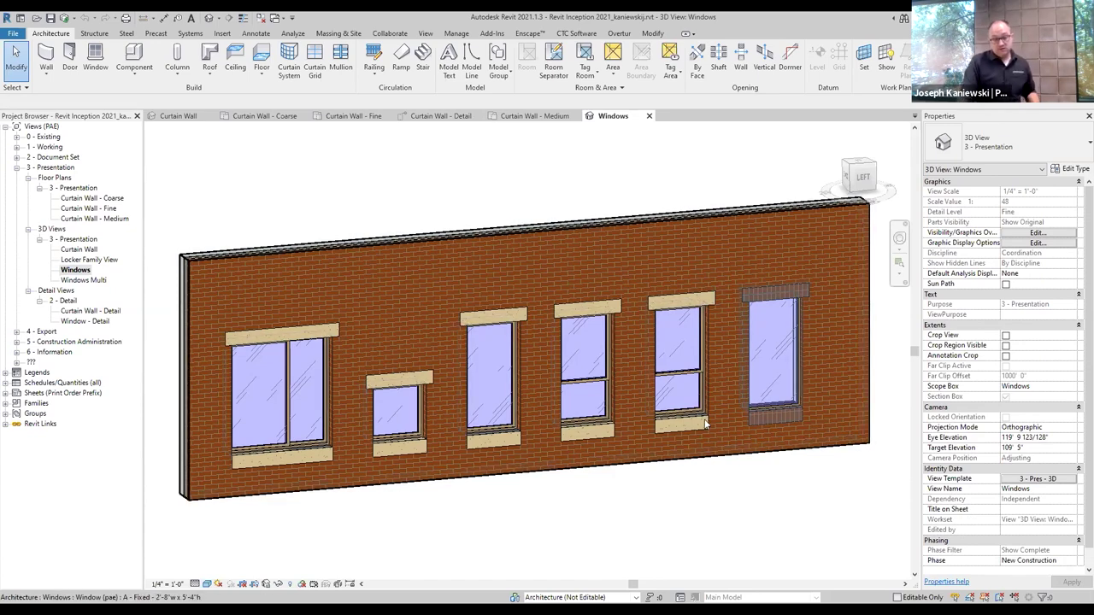
{"action": "left_click", "coordinate": [683, 368]}
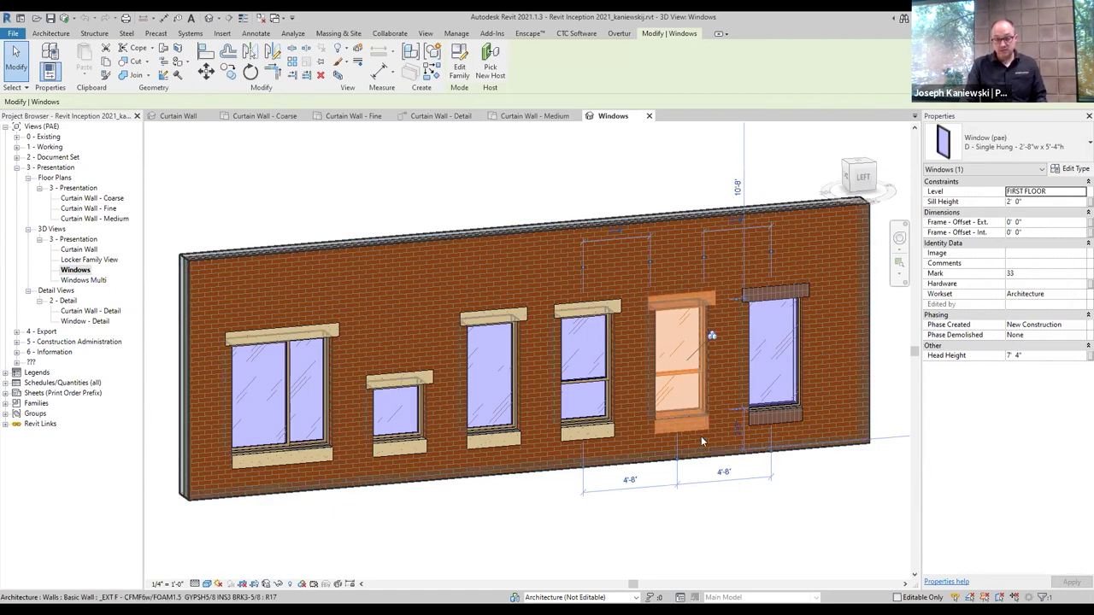
{"action": "scroll", "coordinate": [677, 369], "scroll_direction": "up", "scroll_amount": 3}
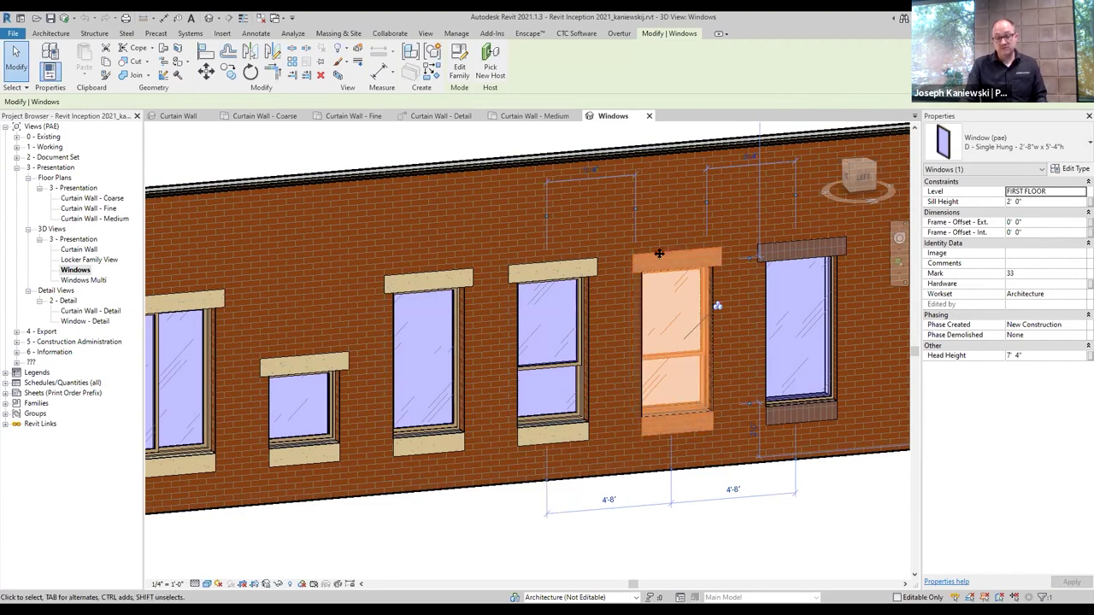
{"action": "middle_click_drag", "start_coordinate": [659, 254], "coordinate": [714, 302], "text": "shift"}
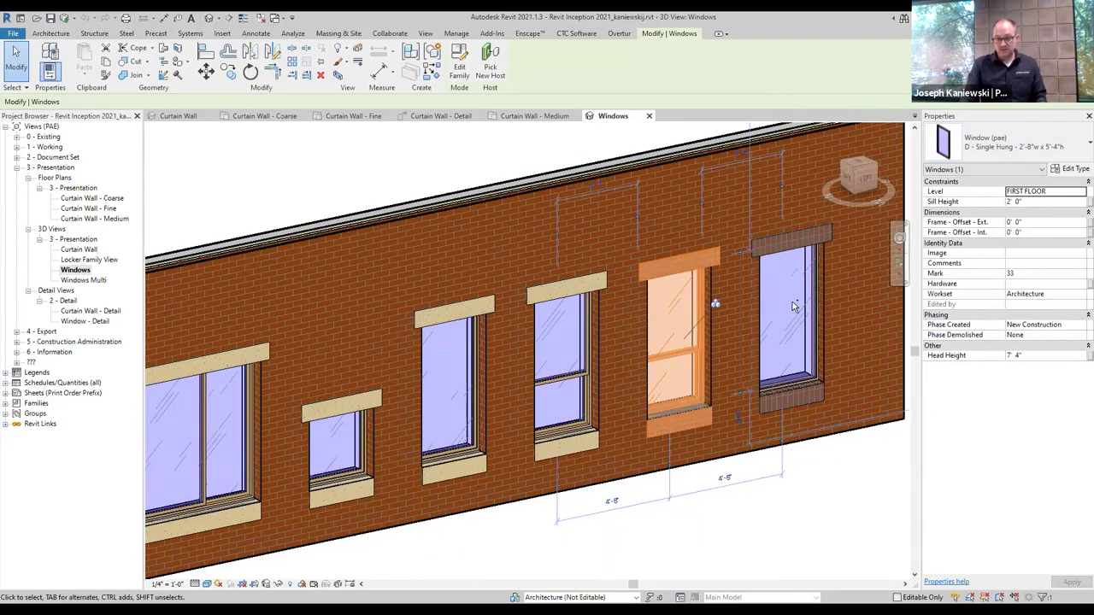
{"action": "left_click", "coordinate": [576, 359], "text": "ctrl"}
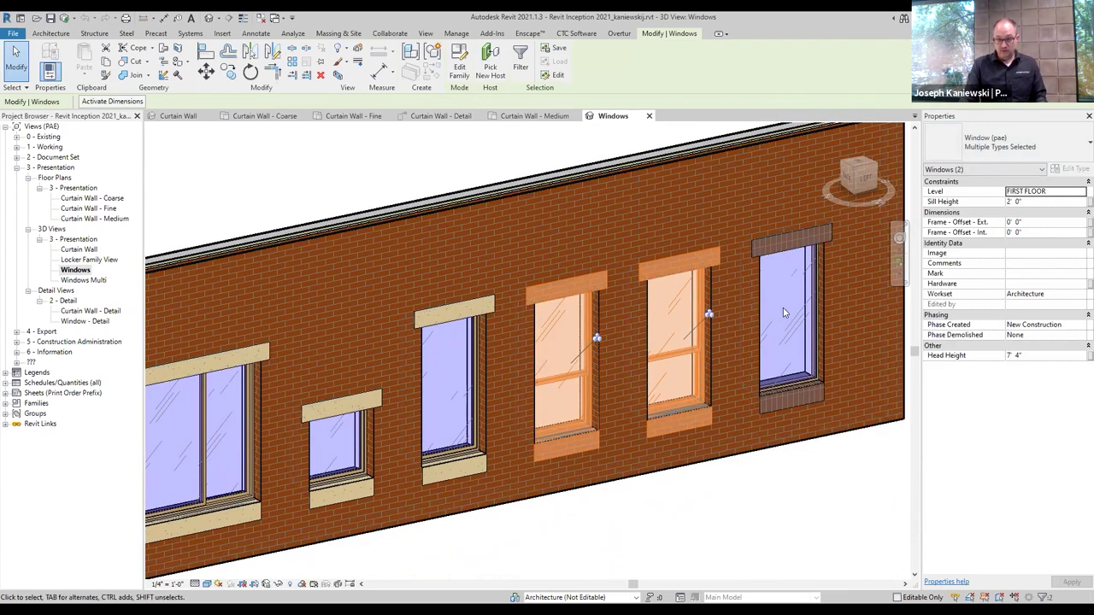
{"action": "key", "text": "Escape"}
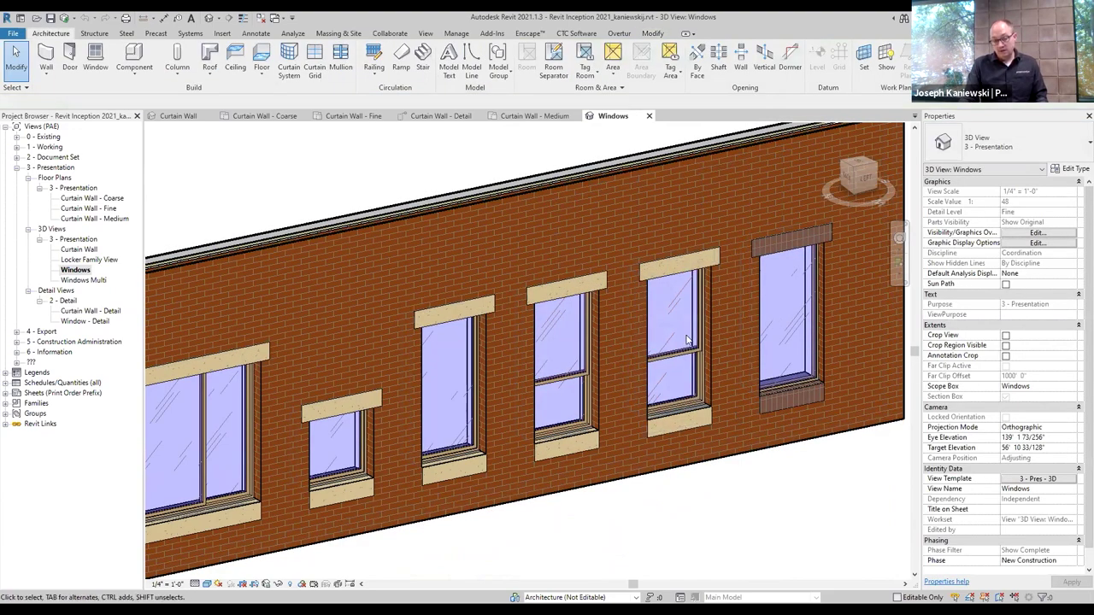
Step: Change the Window Type parameter of the D - Single Hung window type to Casement and deselect the window
{"action": "left_click", "coordinate": [691, 348]}
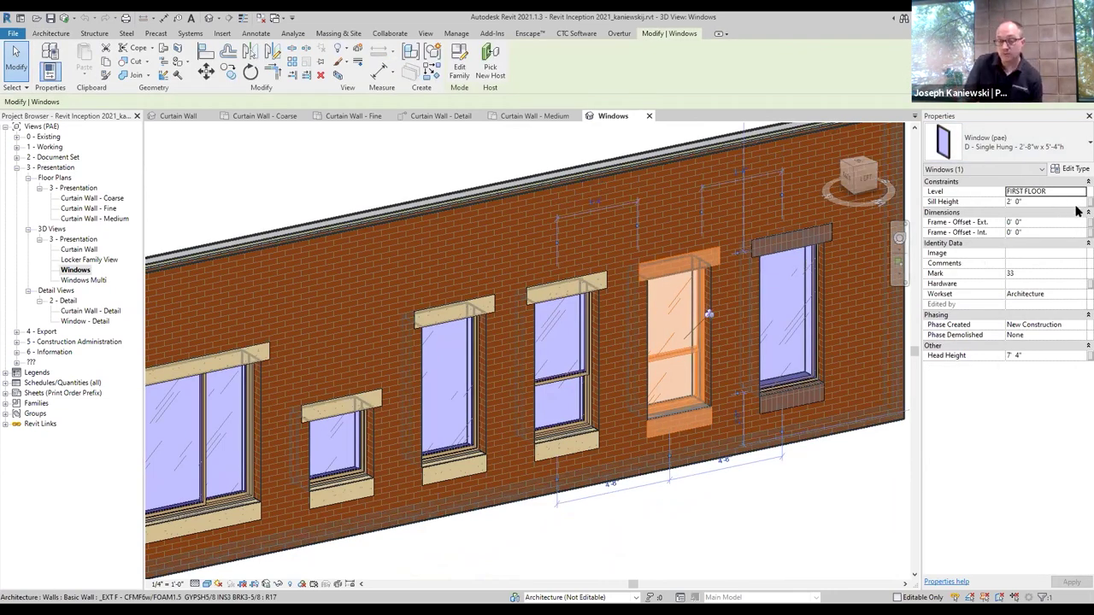
{"action": "left_click", "coordinate": [1077, 171]}
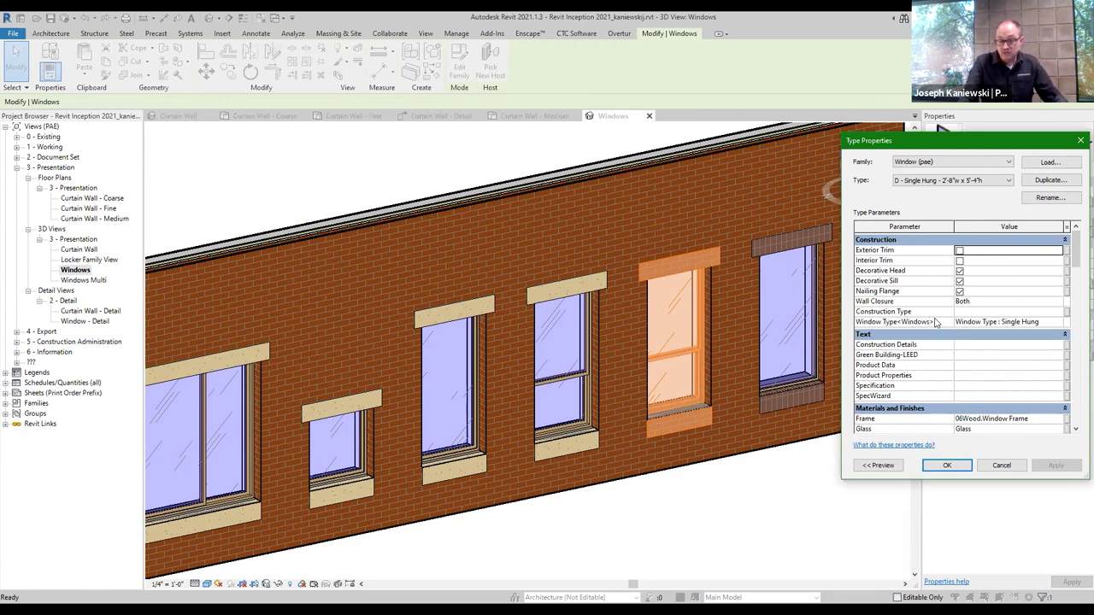
{"action": "left_click", "coordinate": [1058, 325]}
{"action": "left_click", "coordinate": [1058, 323]}
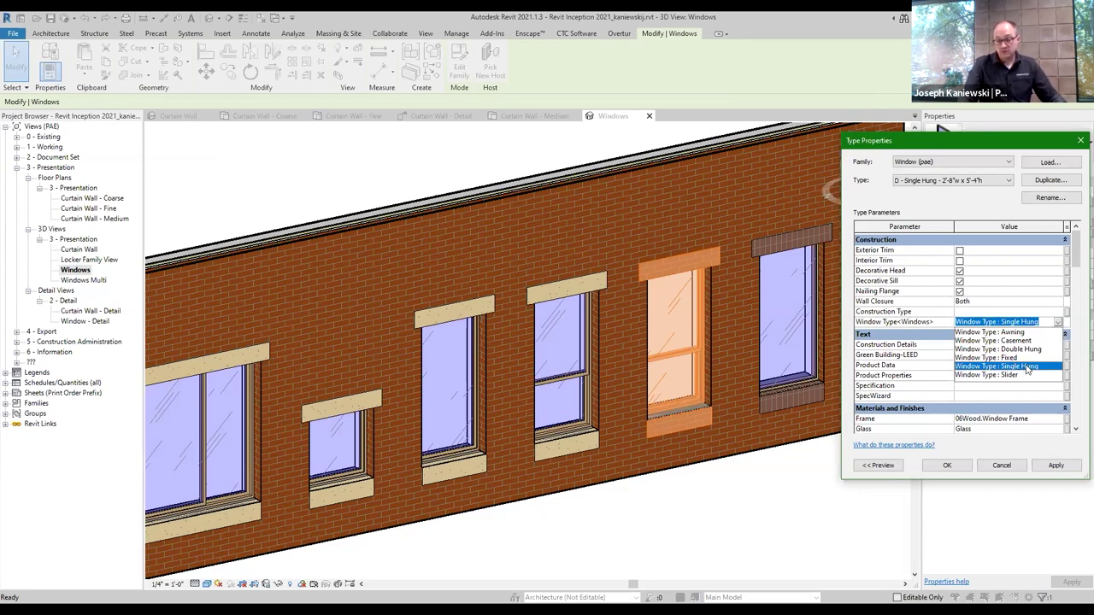
{"action": "left_click", "coordinate": [1013, 341]}
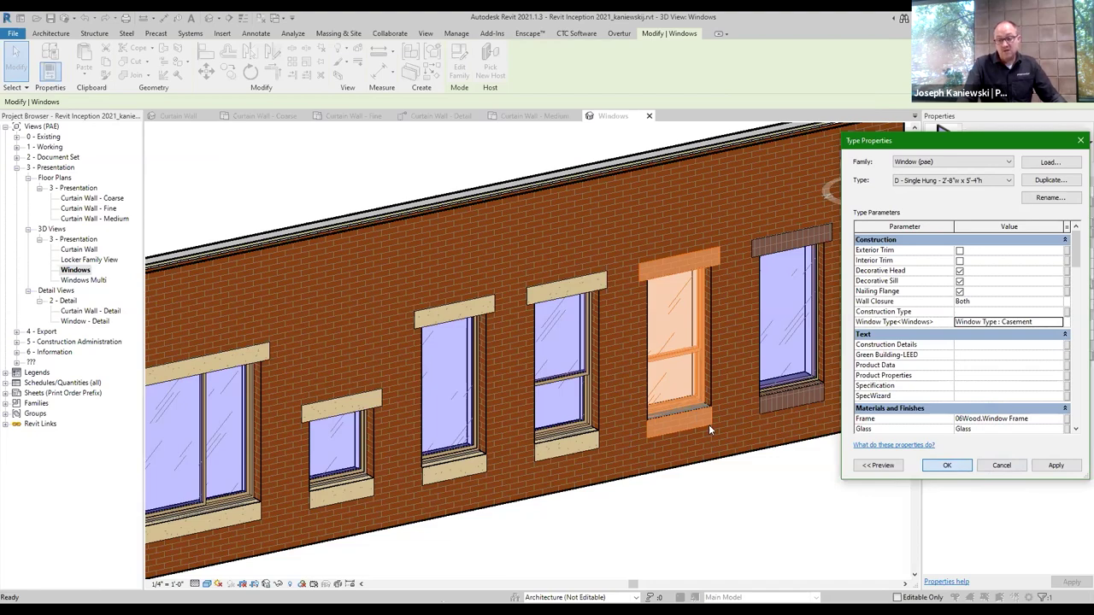
{"action": "key", "text": "Return"}
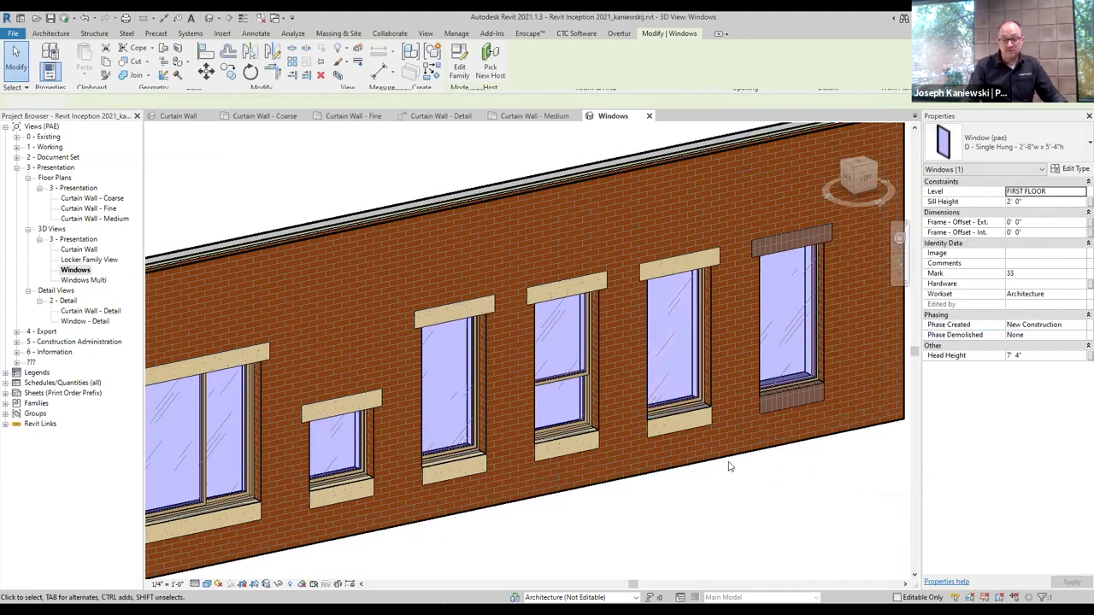
{"action": "left_click", "coordinate": [729, 467]}
Step: Inspect the sash and sill of the window just changed to Casement up close and select that window again
{"action": "scroll", "coordinate": [711, 389], "scroll_direction": "up", "scroll_amount": 5}
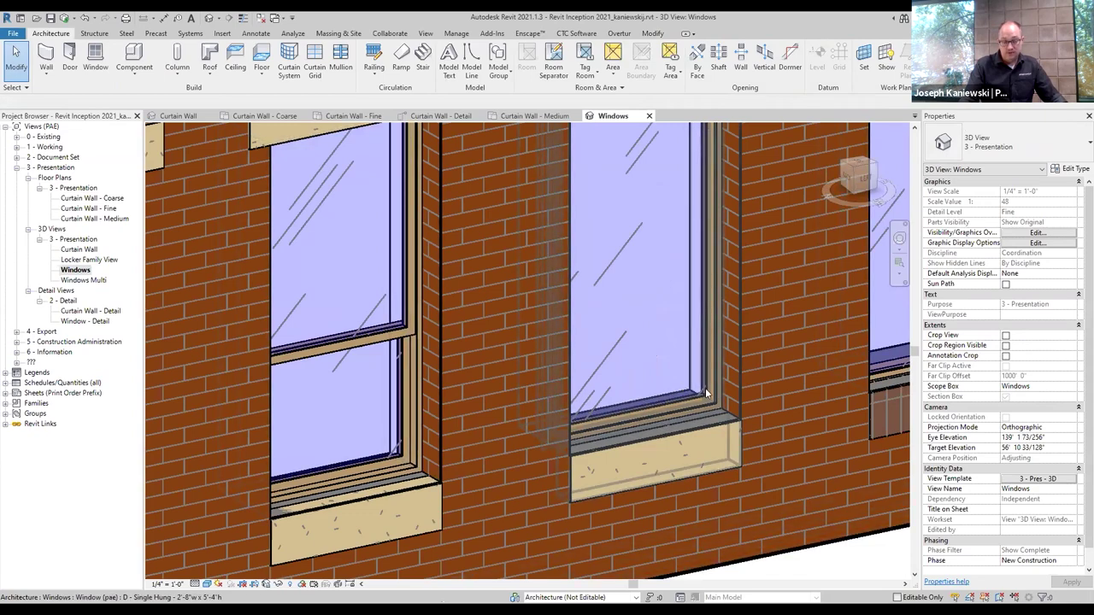
{"action": "scroll", "coordinate": [708, 418], "scroll_direction": "down", "scroll_amount": 5}
{"action": "middle_click_drag", "start_coordinate": [647, 330], "coordinate": [658, 384], "text": "shift"}
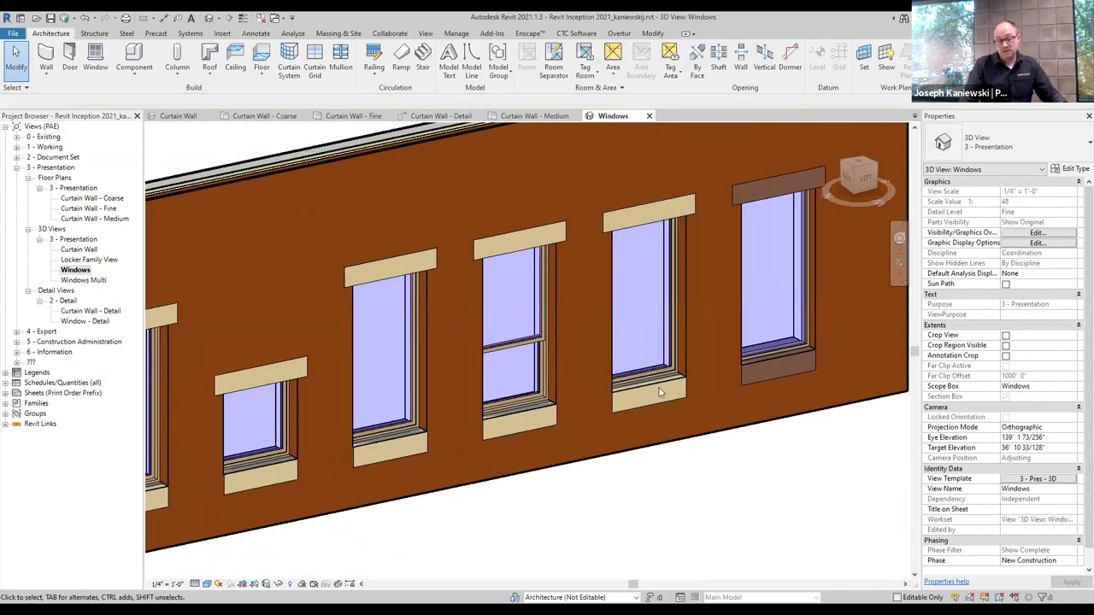
{"action": "scroll", "coordinate": [658, 384], "scroll_direction": "up", "scroll_amount": 2}
{"action": "left_click", "coordinate": [669, 379]}
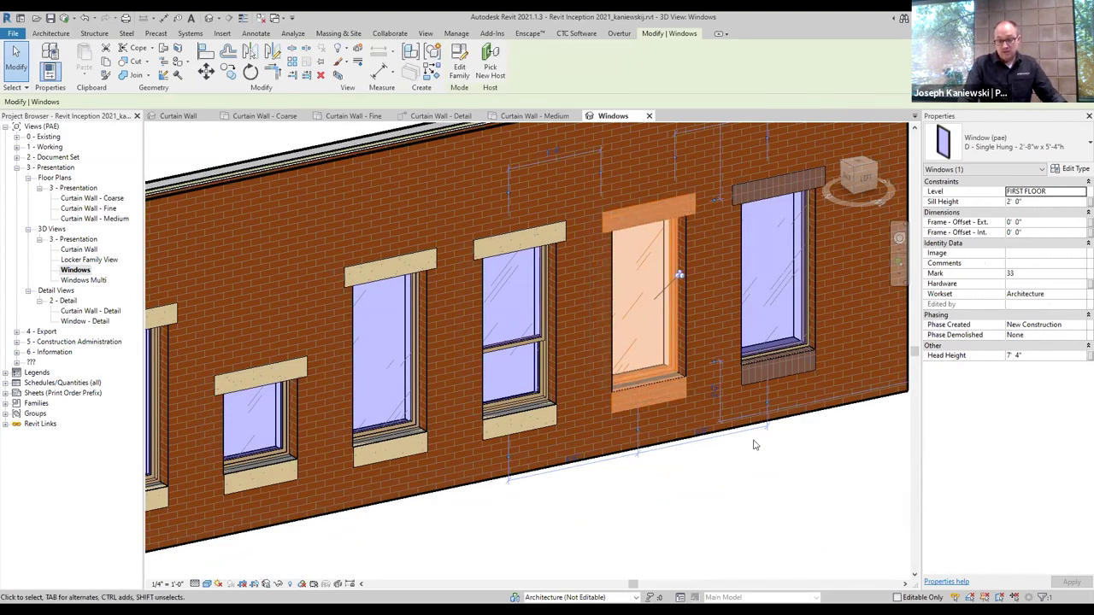
Step: Clear the window selection, open the Windows Multi 3D view and inspect the four-unit Single Hung ribbon window by selecting it
{"action": "scroll", "coordinate": [792, 462], "scroll_direction": "down", "scroll_amount": 2}
{"action": "left_click", "coordinate": [777, 464]}
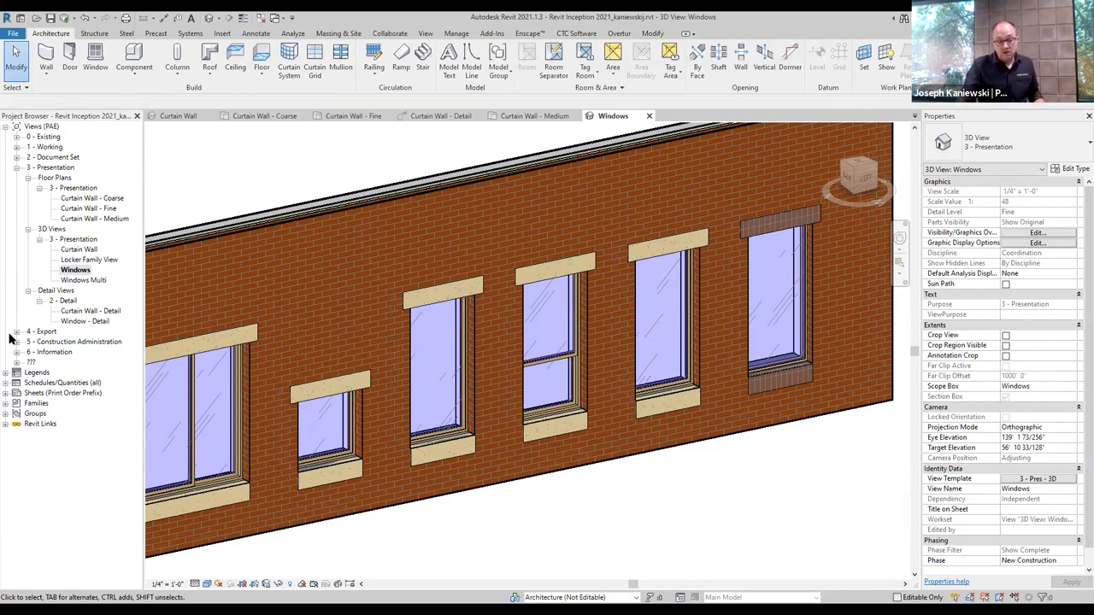
{"action": "double_click", "coordinate": [69, 282]}
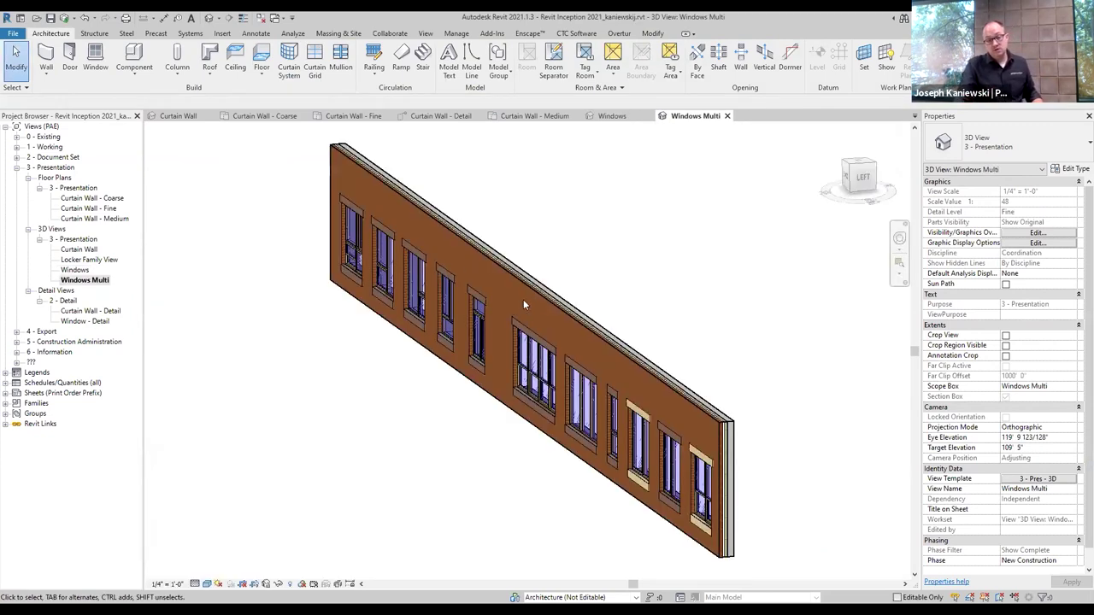
{"action": "middle_click_drag", "start_coordinate": [491, 390], "coordinate": [464, 391], "text": "shift"}
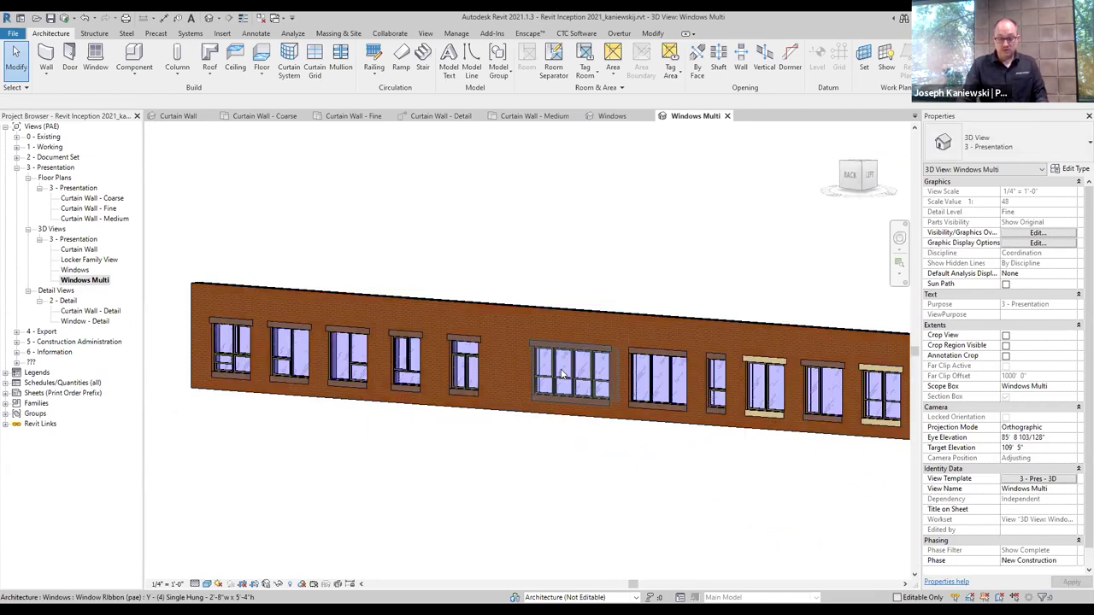
{"action": "left_click", "coordinate": [562, 373]}
{"action": "scroll", "coordinate": [539, 389], "scroll_direction": "up", "scroll_amount": 4}
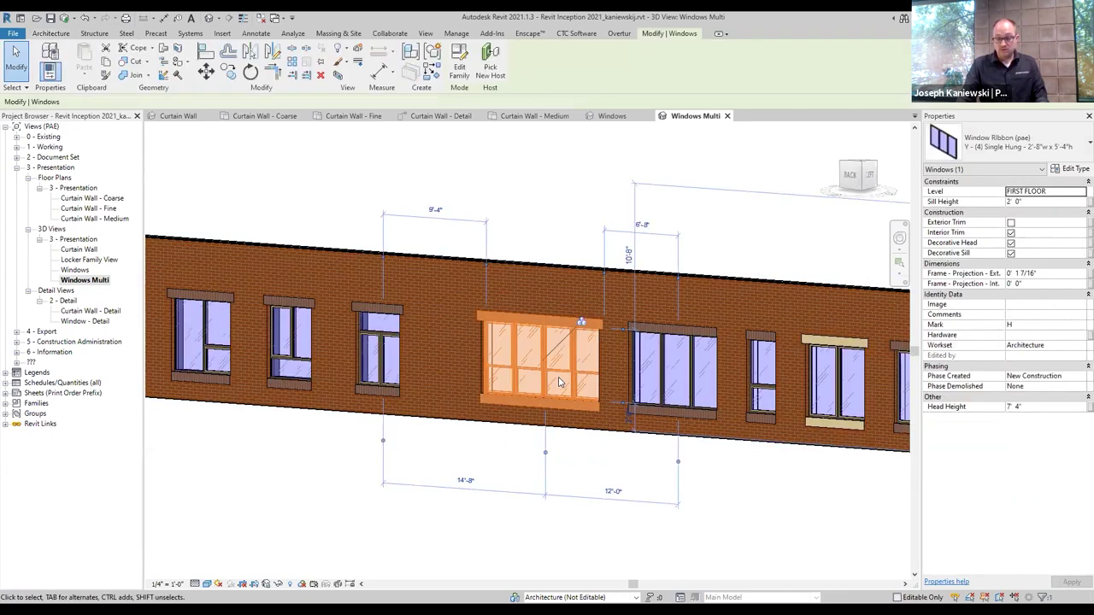
{"action": "scroll", "coordinate": [524, 400], "scroll_direction": "up", "scroll_amount": 2}
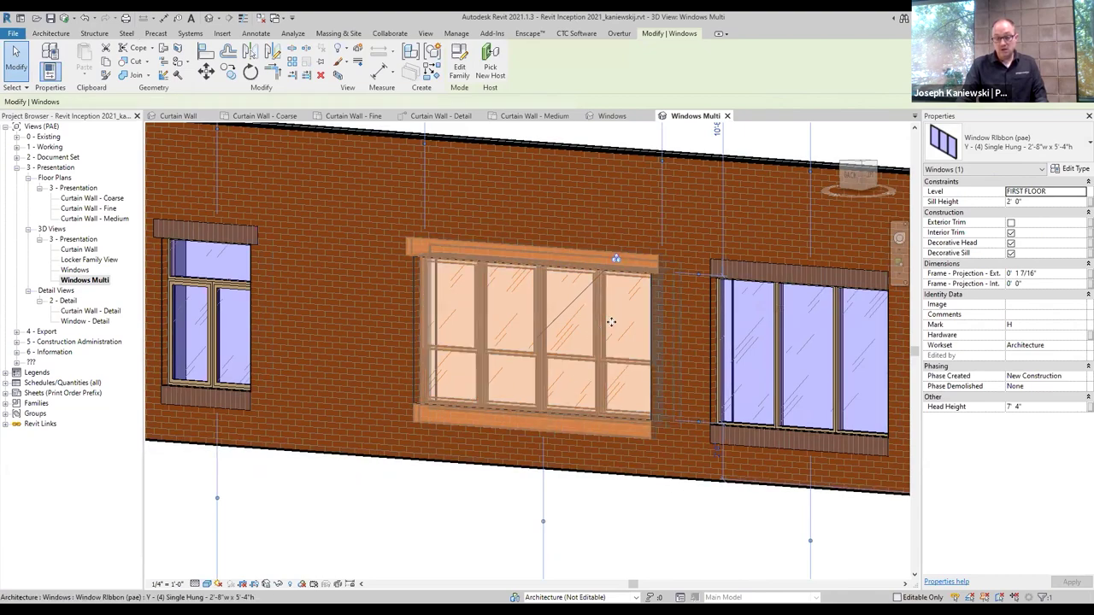
{"action": "middle_click_drag", "start_coordinate": [615, 320], "coordinate": [703, 345], "text": "shift"}
Step: Change the Window Type parameter of the three-unit Fixed ribbon window type to Double Hung, deselect it and check the sashes up close
{"action": "left_click", "coordinate": [702, 340]}
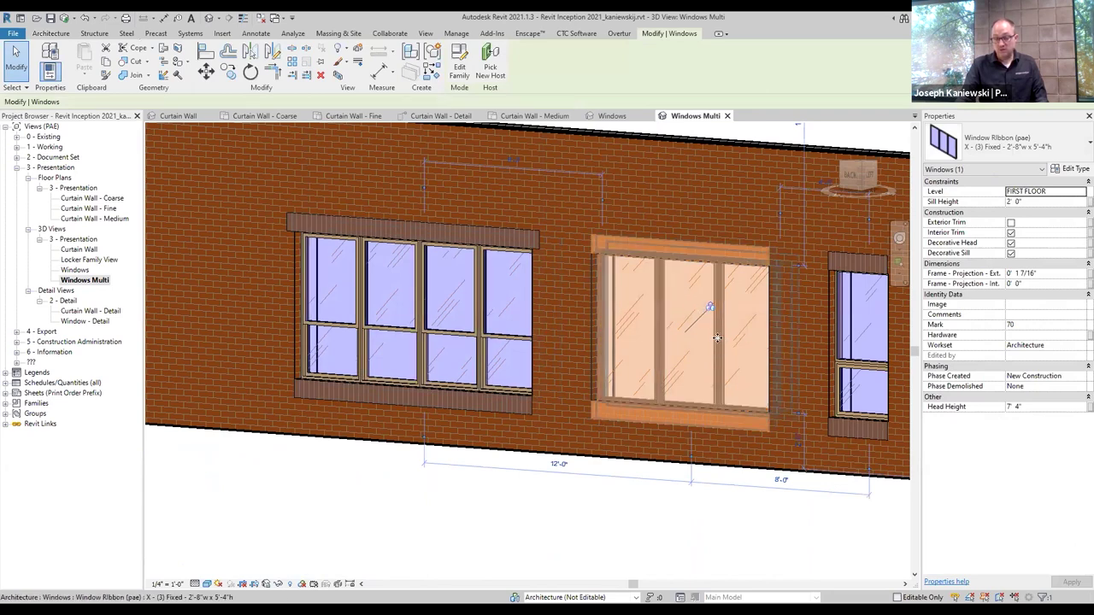
{"action": "middle_click_drag", "start_coordinate": [750, 337], "coordinate": [766, 331], "text": "shift"}
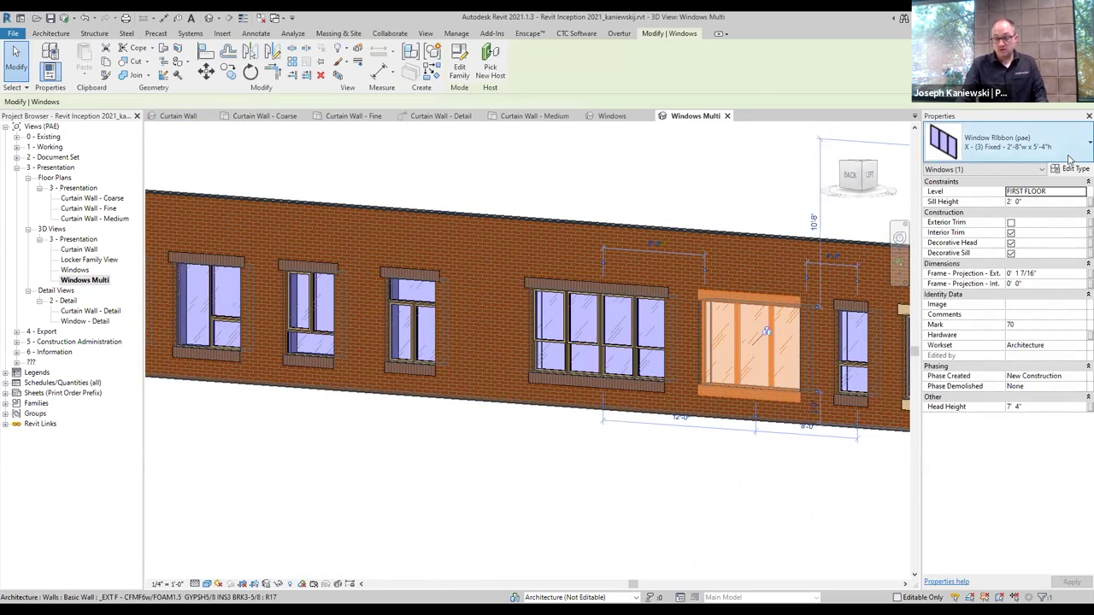
{"action": "left_click", "coordinate": [1072, 169]}
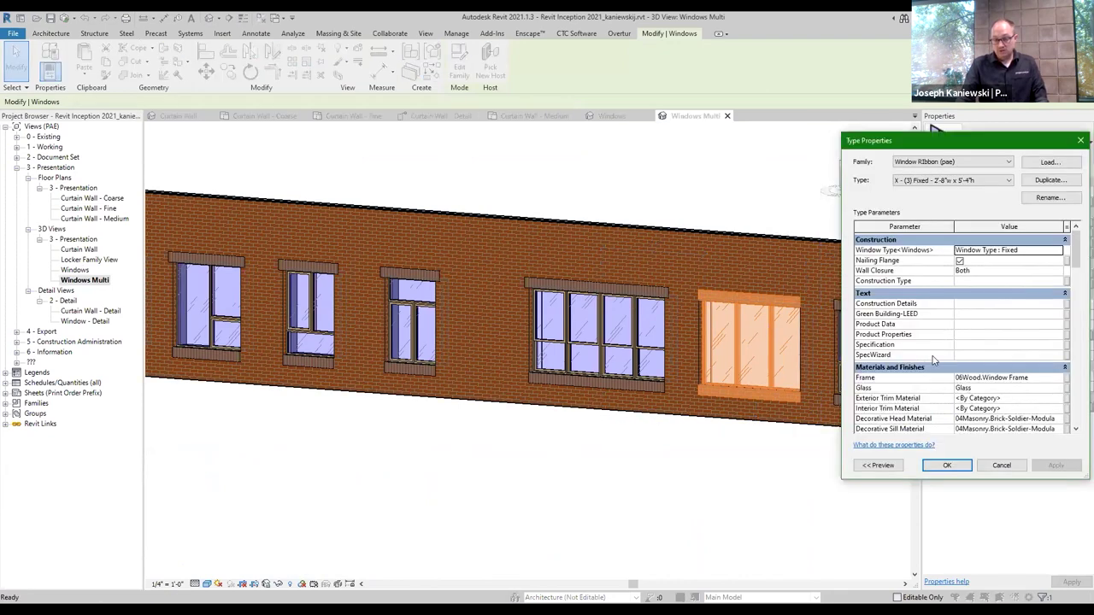
{"action": "left_click", "coordinate": [1058, 250]}
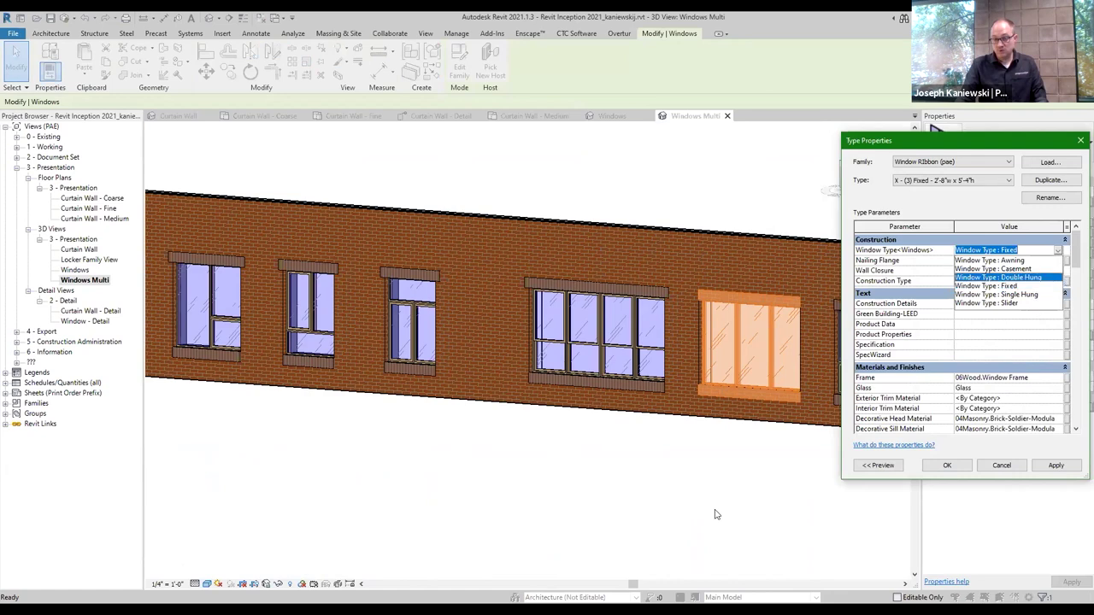
{"action": "left_click", "coordinate": [1020, 279]}
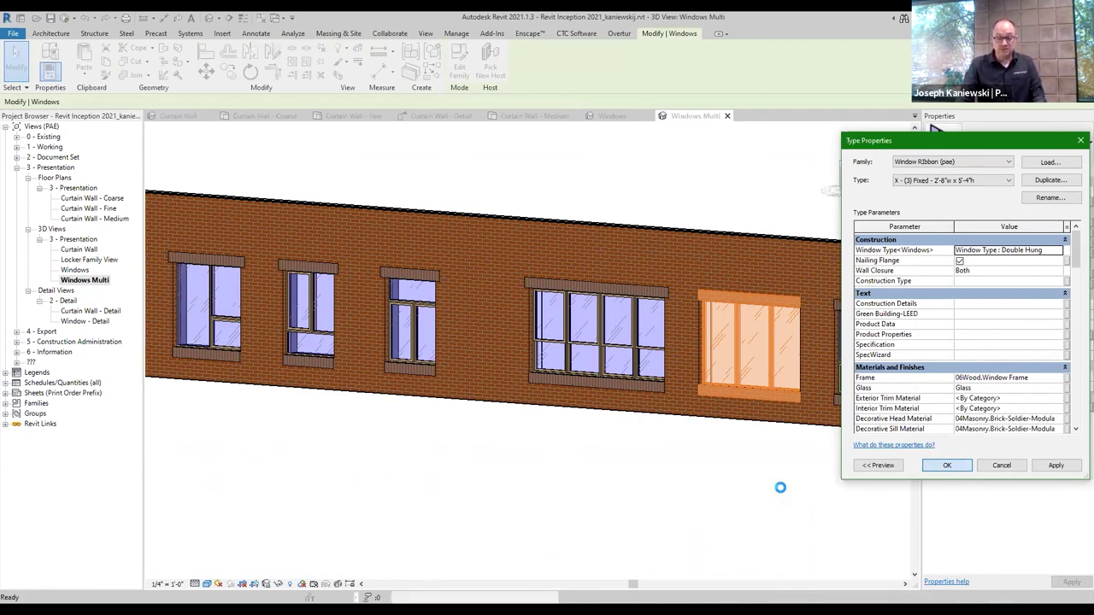
{"action": "key", "text": "Escape"}
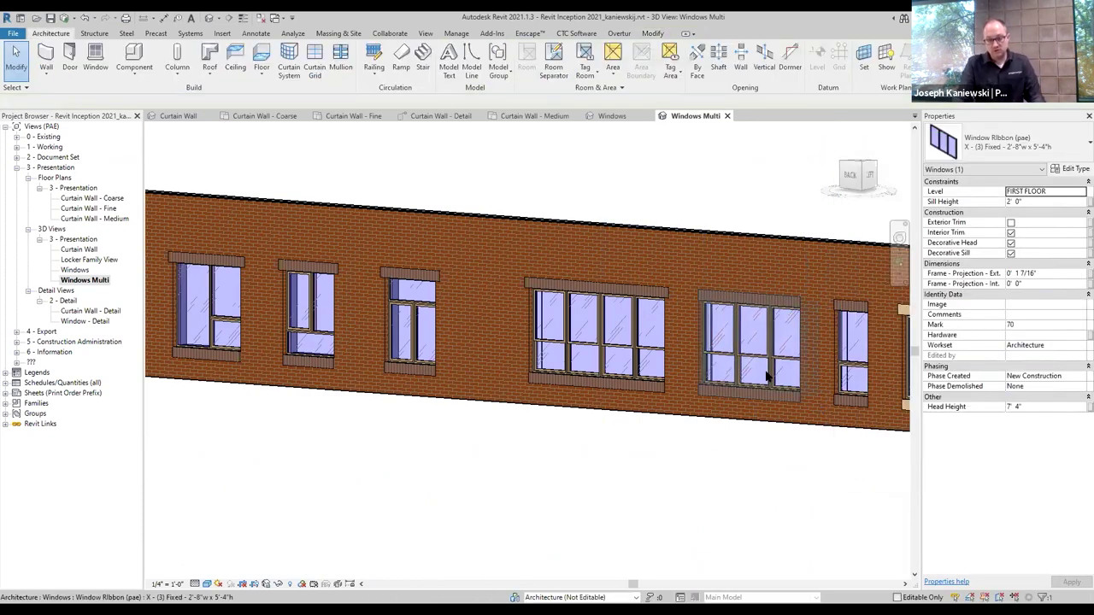
{"action": "scroll", "coordinate": [766, 376], "scroll_direction": "up", "scroll_amount": 4}
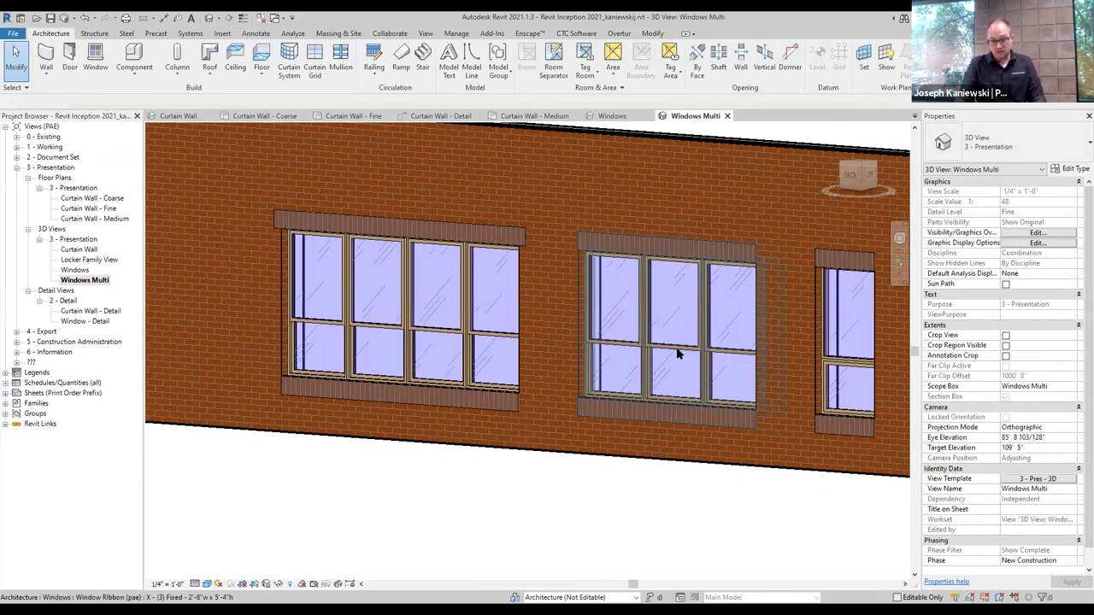
{"action": "scroll", "coordinate": [677, 352], "scroll_direction": "up", "scroll_amount": 2}
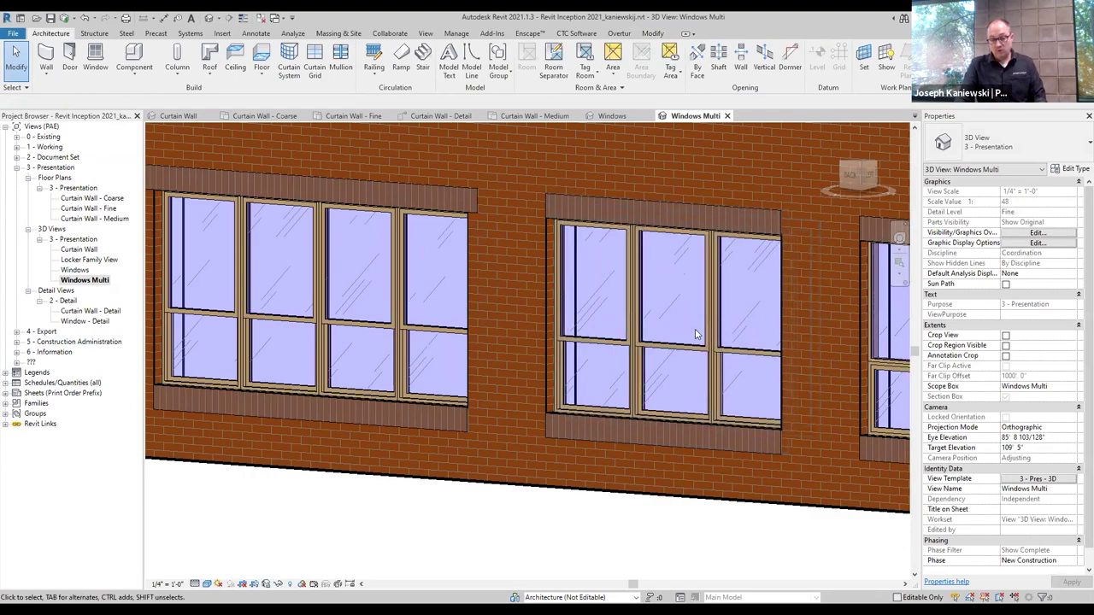
Step: In the type properties of the AA - 2 Fixed above 2 Awning ganged window, set the Bottom Left window style to Fixed
{"action": "scroll", "coordinate": [781, 356], "scroll_direction": "down", "scroll_amount": 5}
{"action": "middle_click_drag", "start_coordinate": [725, 359], "coordinate": [883, 379], "text": "shift"}
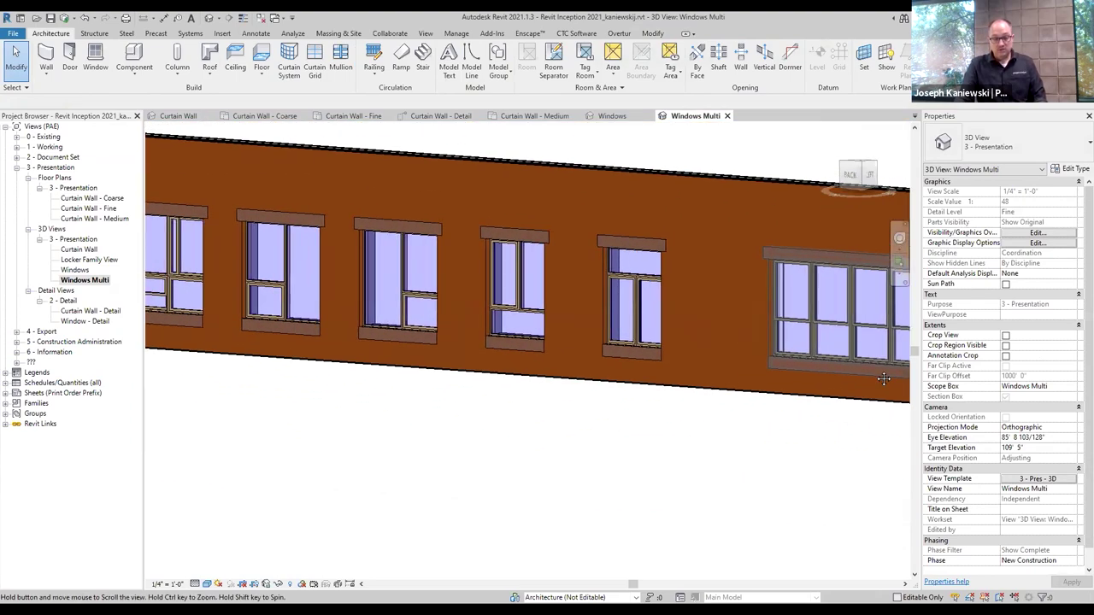
{"action": "scroll", "coordinate": [883, 378], "scroll_direction": "down", "scroll_amount": 3}
{"action": "scroll", "coordinate": [430, 293], "scroll_direction": "up", "scroll_amount": 3}
{"action": "mouse_move", "coordinate": [430, 292]}
{"action": "middle_mouse_down", "text": "shift"}
{"action": "mouse_move", "coordinate": [373, 305]}
{"action": "mouse_move", "coordinate": [435, 311]}
{"action": "middle_mouse_up", "text": "shift"}
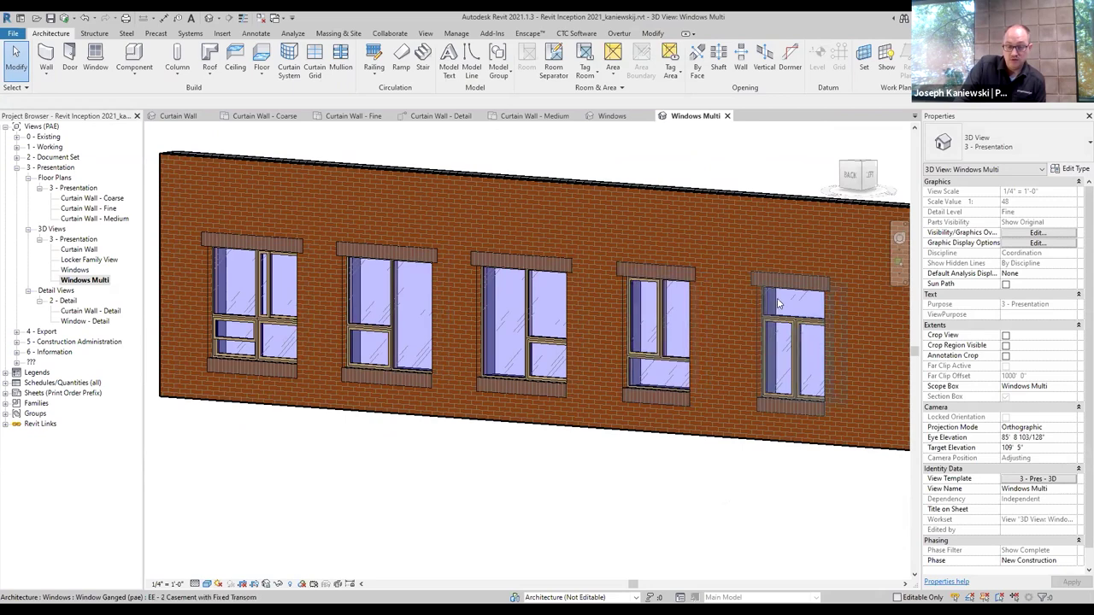
{"action": "left_click", "coordinate": [280, 279]}
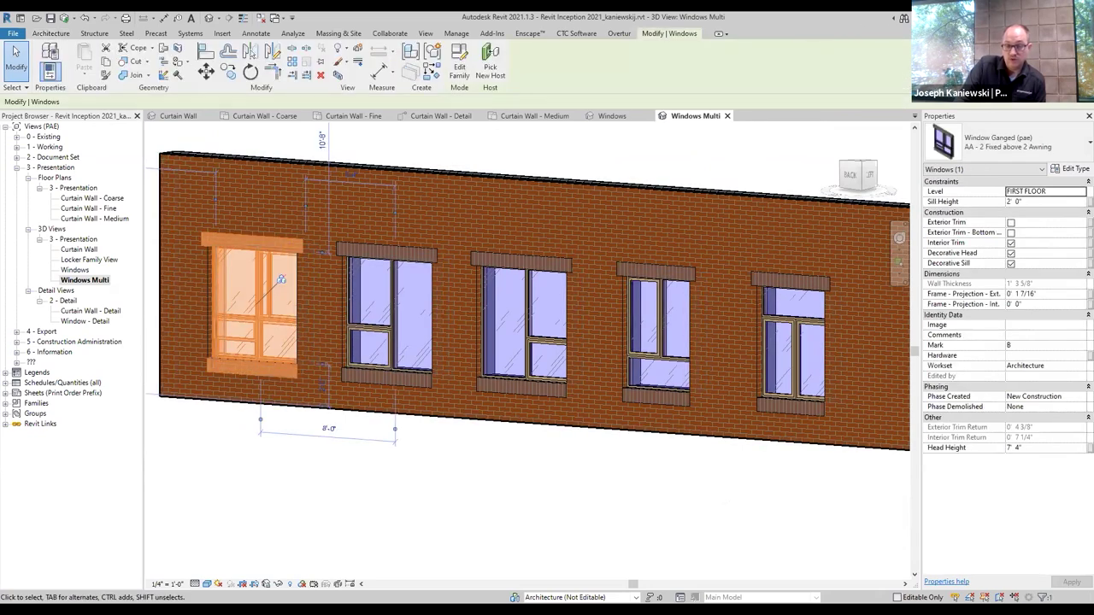
{"action": "left_click", "coordinate": [1075, 170]}
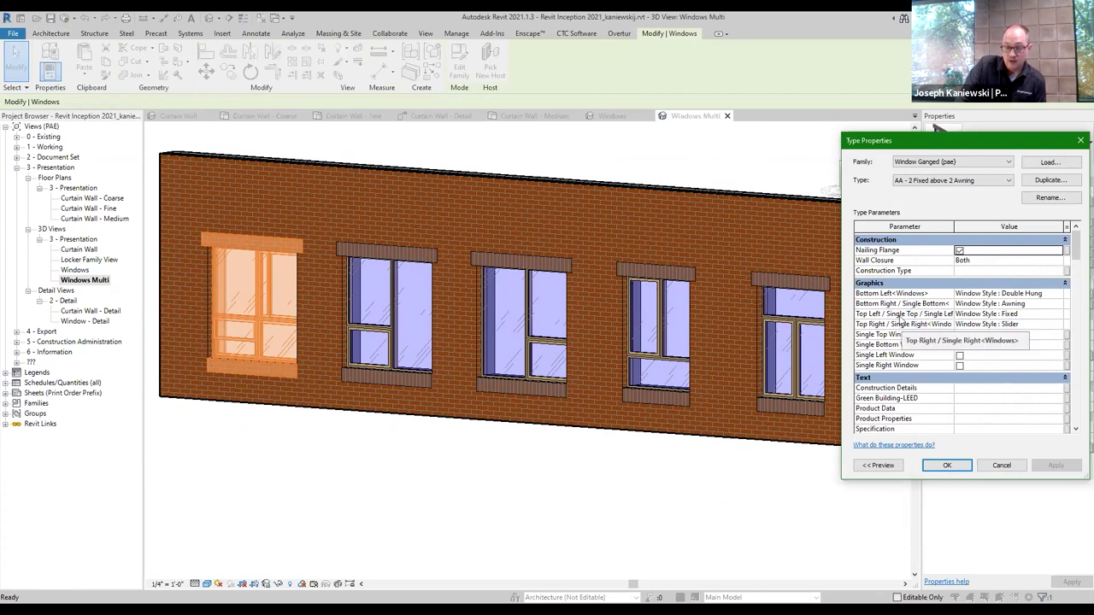
{"action": "left_click", "coordinate": [1060, 295]}
{"action": "left_click", "coordinate": [1058, 294]}
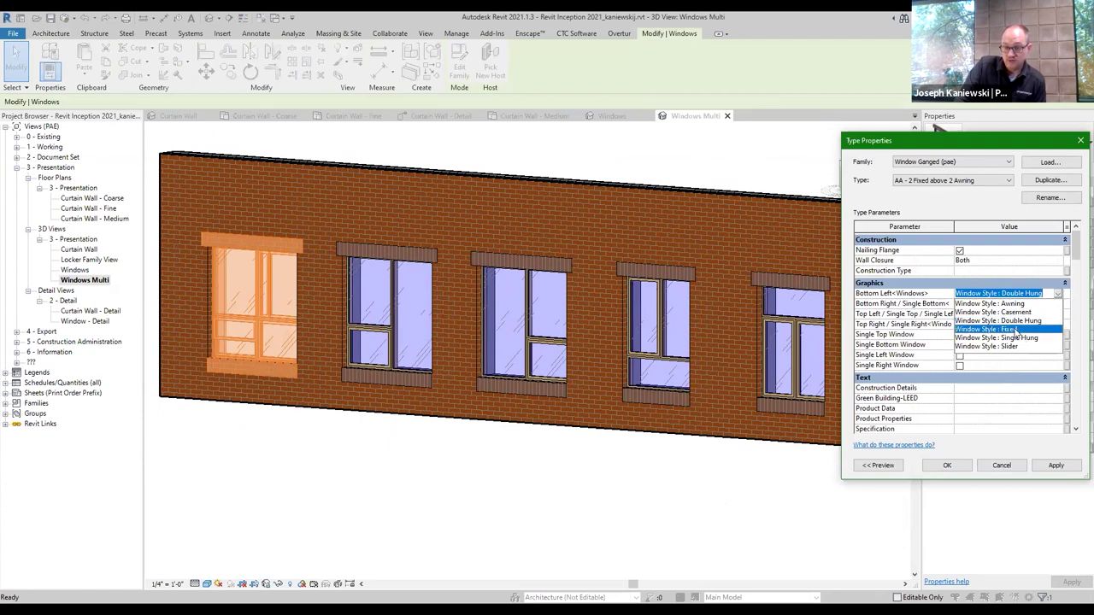
{"action": "left_click", "coordinate": [1012, 330]}
Step: Set the Top Right / Single Right style of the same ganged window type to Fixed, apply the changes and deselect the window
{"action": "left_click", "coordinate": [1058, 327]}
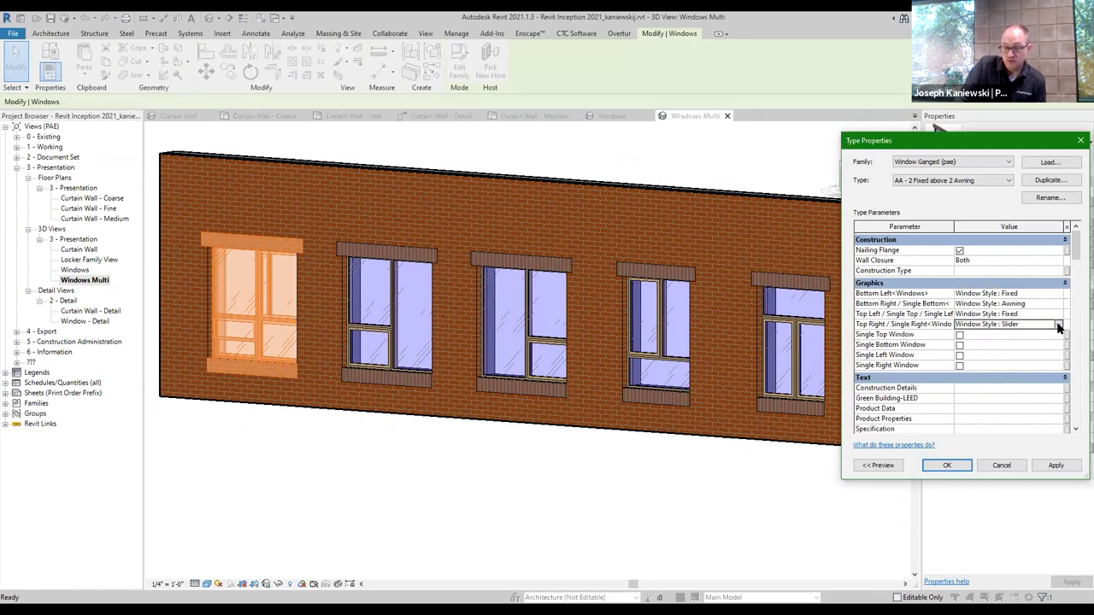
{"action": "key", "text": "alt+Down"}
{"action": "left_click", "coordinate": [1006, 360]}
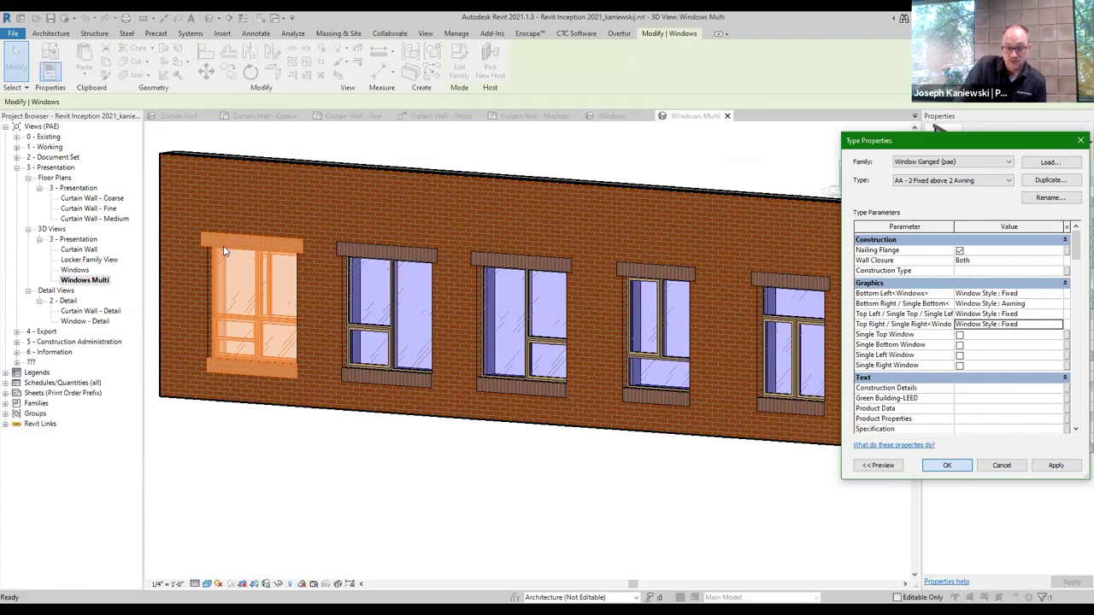
{"action": "key", "text": "Return"}
{"action": "key", "text": "Escape"}
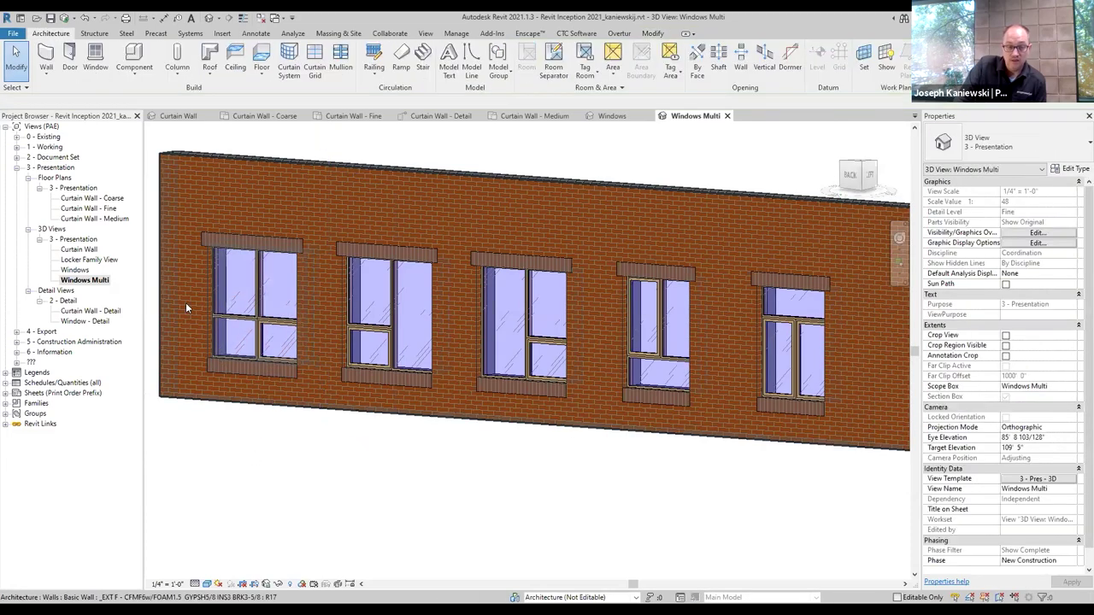
Step: Inspect the four panes of the edited ganged window up close, select it and clear the selection
{"action": "scroll", "coordinate": [217, 297], "scroll_direction": "up", "scroll_amount": 5}
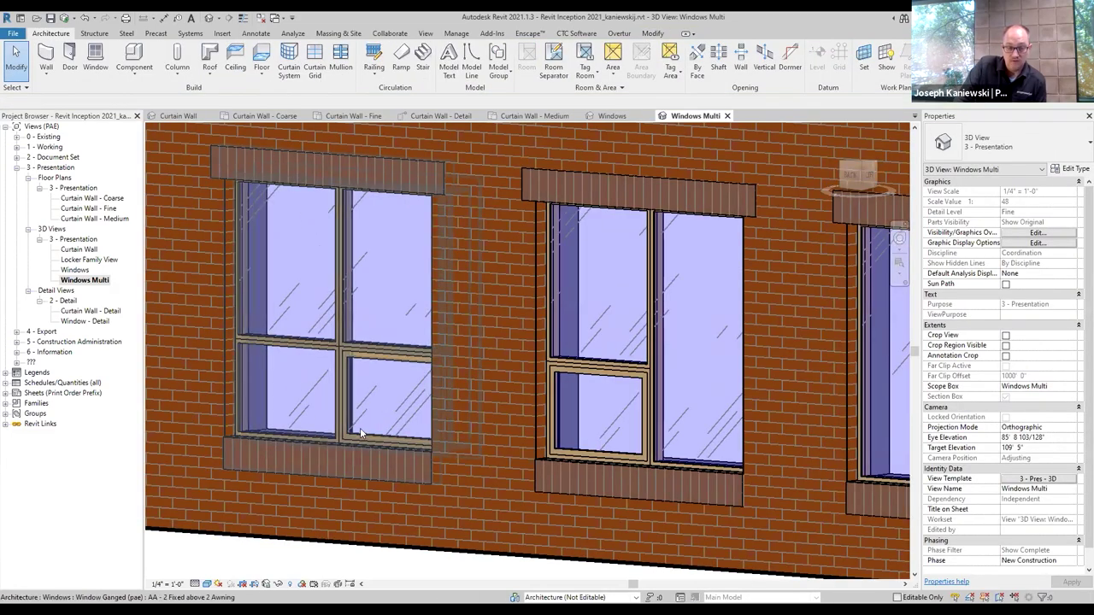
{"action": "left_click", "coordinate": [370, 415]}
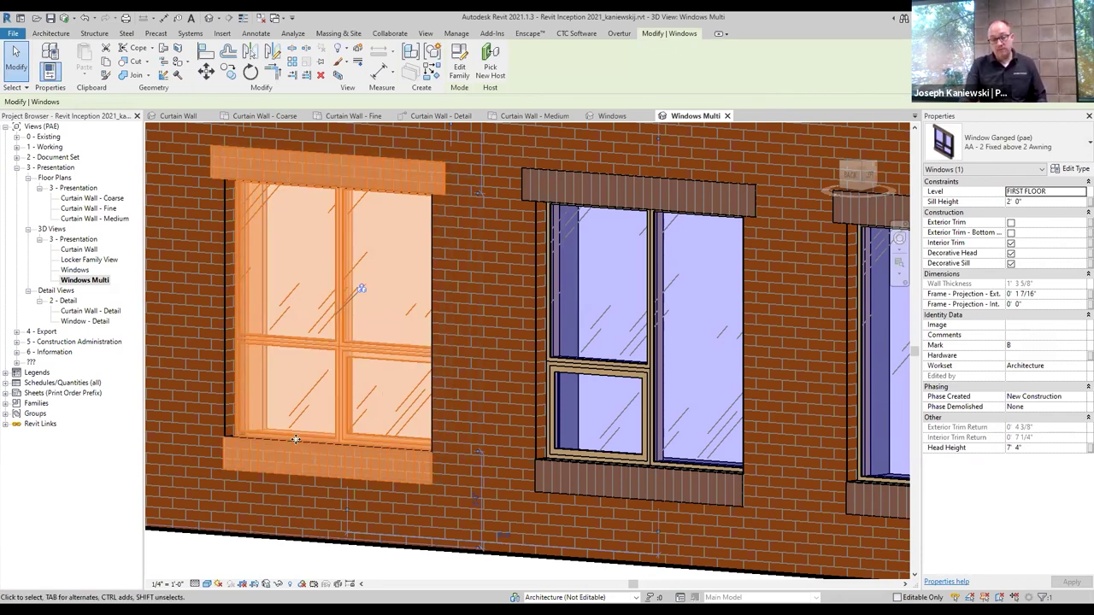
{"action": "scroll", "coordinate": [339, 300], "scroll_direction": "down", "scroll_amount": 3}
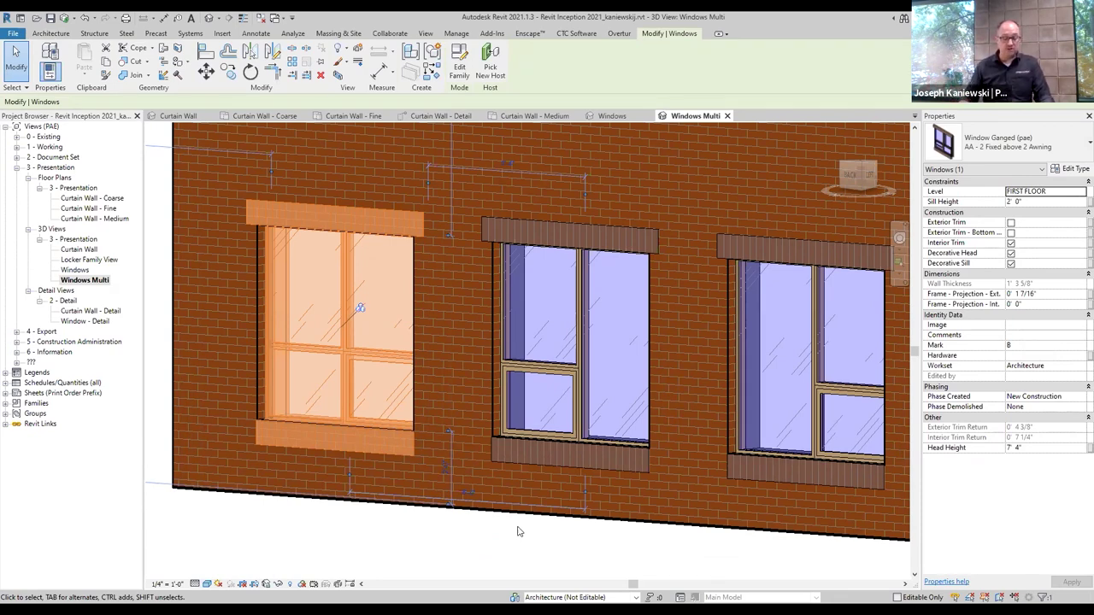
{"action": "scroll", "coordinate": [238, 365], "scroll_direction": "down", "scroll_amount": 5}
{"action": "key", "text": "Escape"}
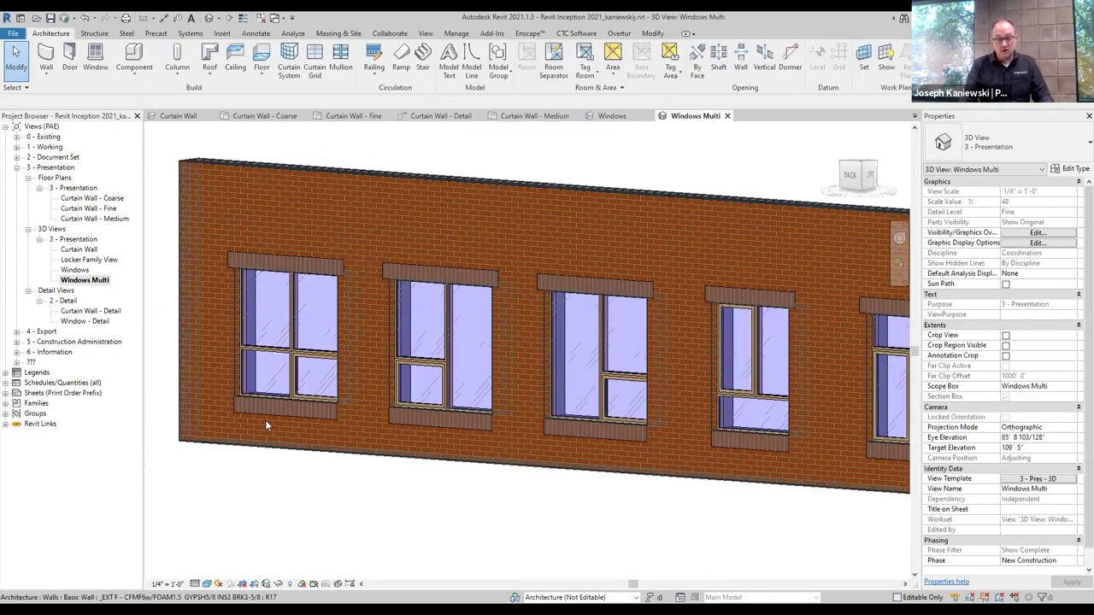
Step: Examine the side-by-side ganged windows and the stacked ganged window by selecting them in turn, clear the selection and view the whole row
{"action": "scroll", "coordinate": [215, 357], "scroll_direction": "down", "scroll_amount": 3}
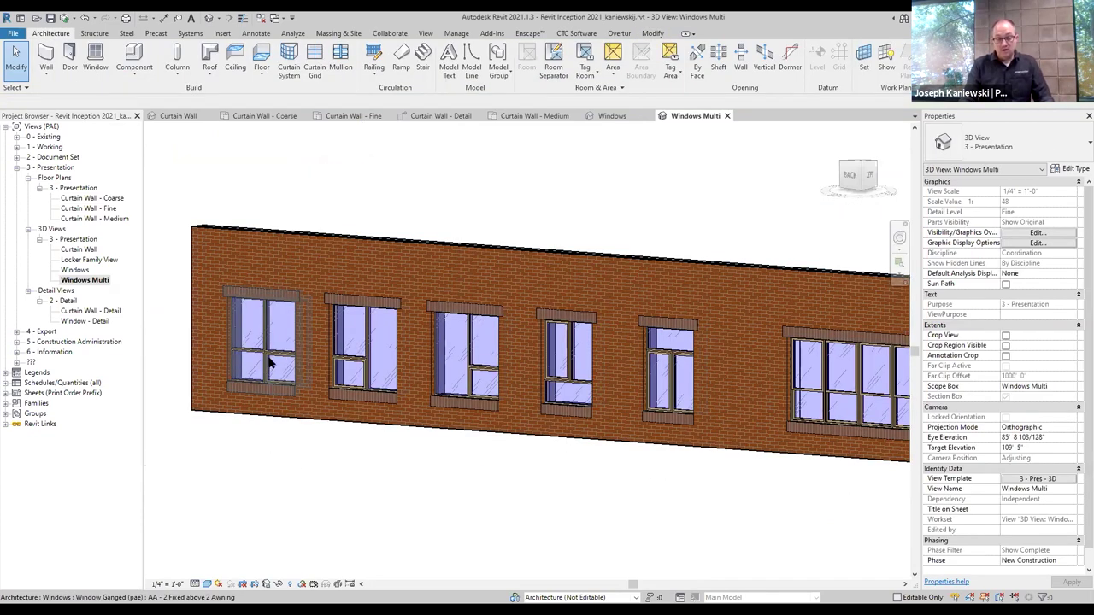
{"action": "middle_click_drag", "start_coordinate": [270, 364], "coordinate": [219, 324]}
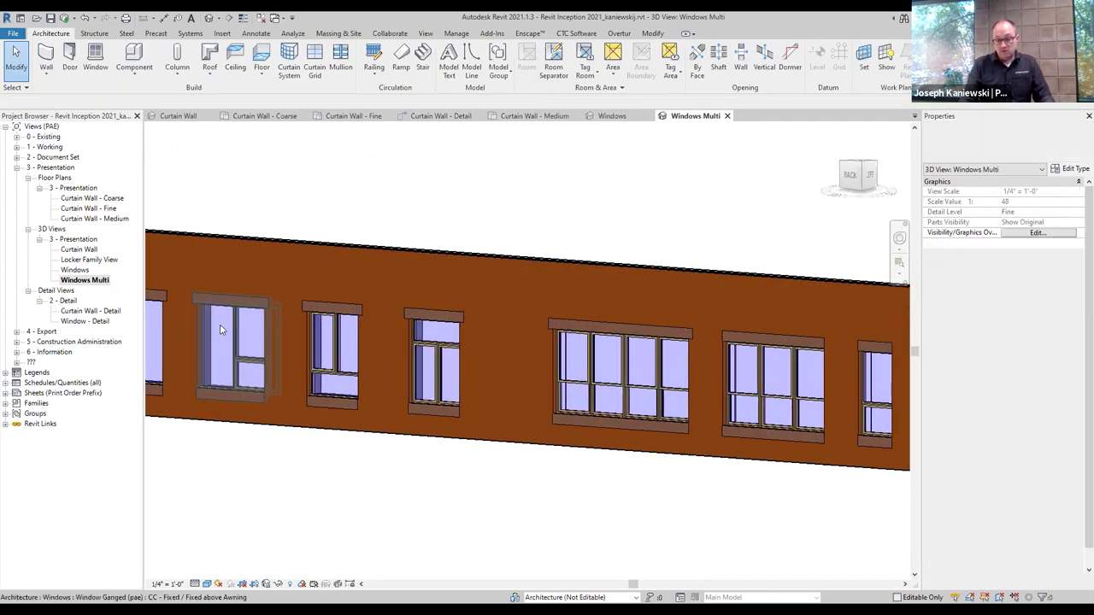
{"action": "scroll", "coordinate": [501, 310], "scroll_direction": "down", "scroll_amount": 2}
{"action": "scroll", "coordinate": [684, 376], "scroll_direction": "up", "scroll_amount": 5}
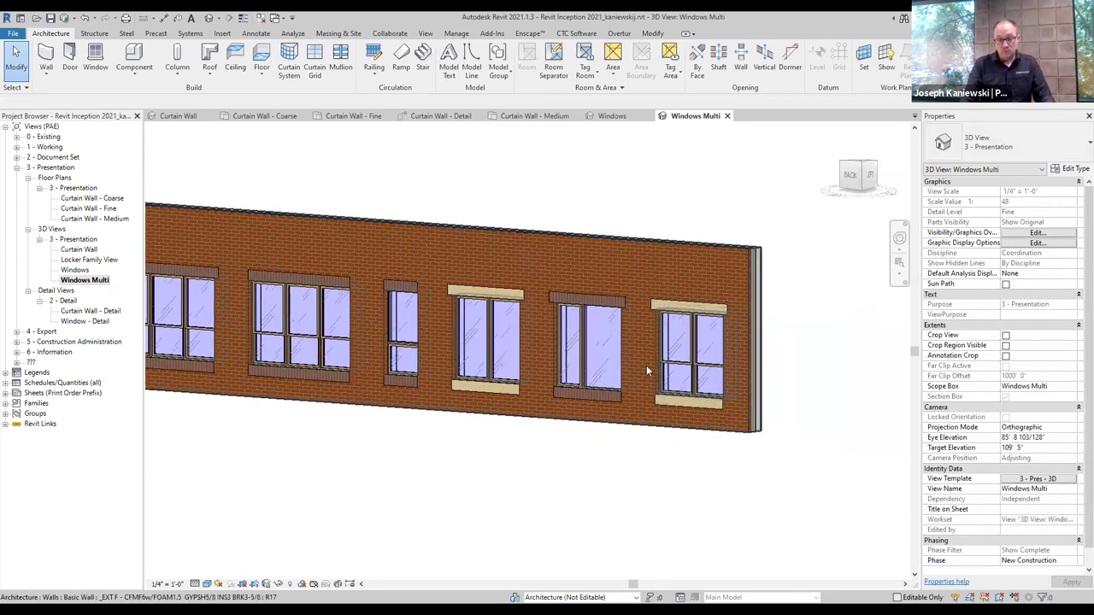
{"action": "left_click", "coordinate": [704, 335]}
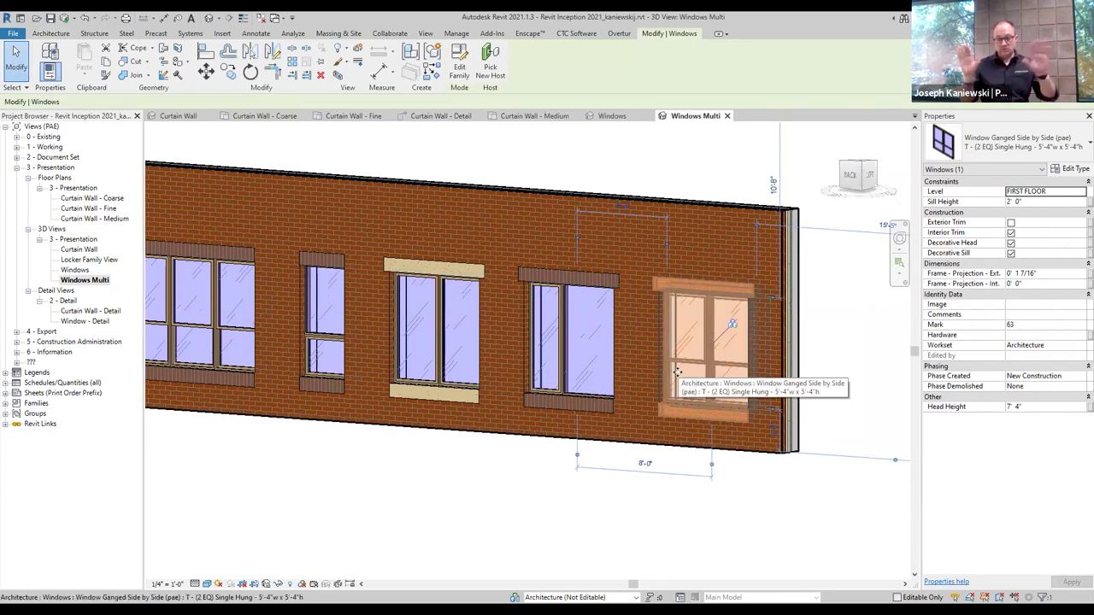
{"action": "left_click_drag", "start_coordinate": [676, 373], "coordinate": [469, 340]}
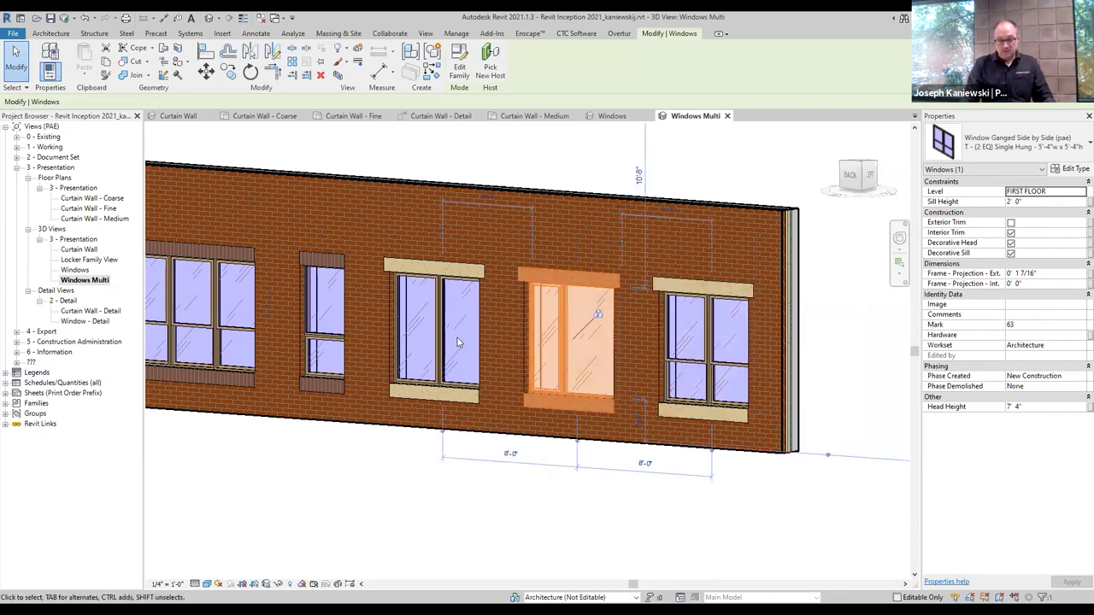
{"action": "left_click", "coordinate": [436, 342]}
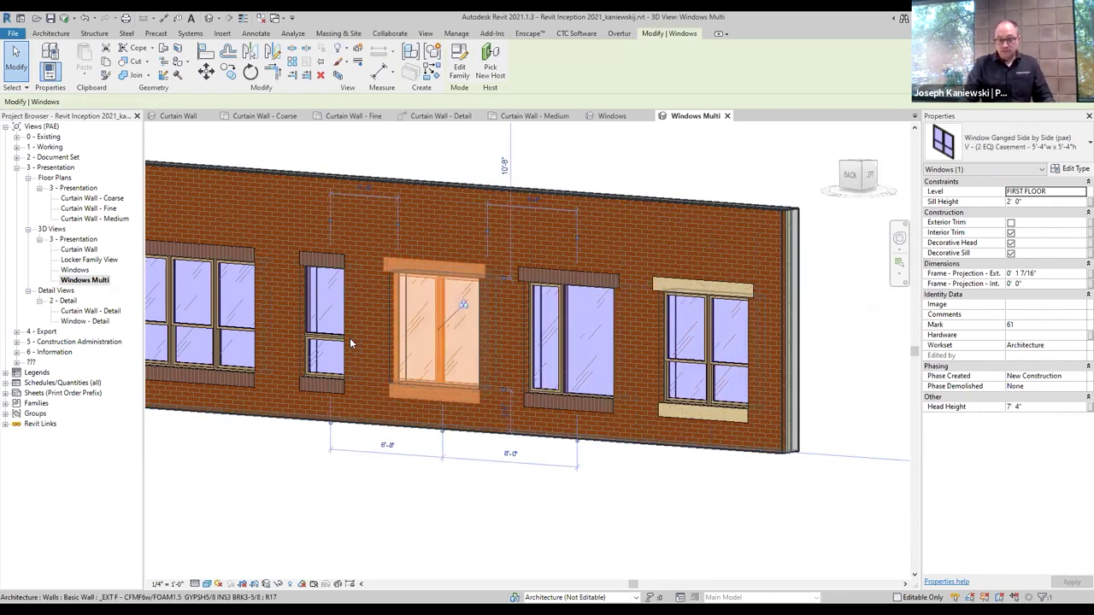
{"action": "left_click", "coordinate": [345, 338]}
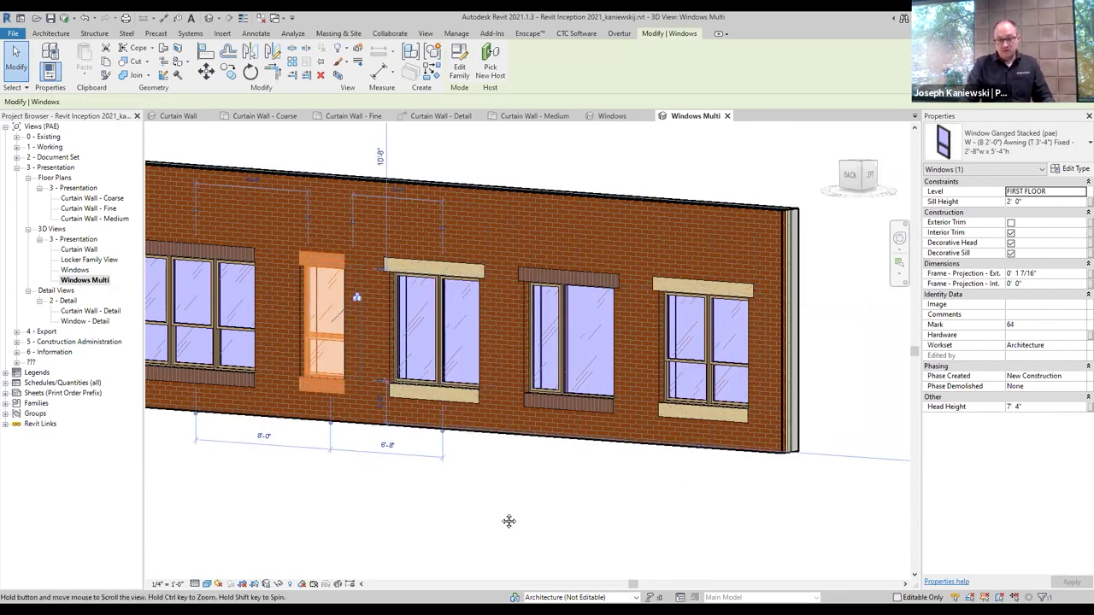
{"action": "middle_click_drag", "start_coordinate": [493, 518], "coordinate": [587, 518]}
{"action": "left_click", "coordinate": [590, 509]}
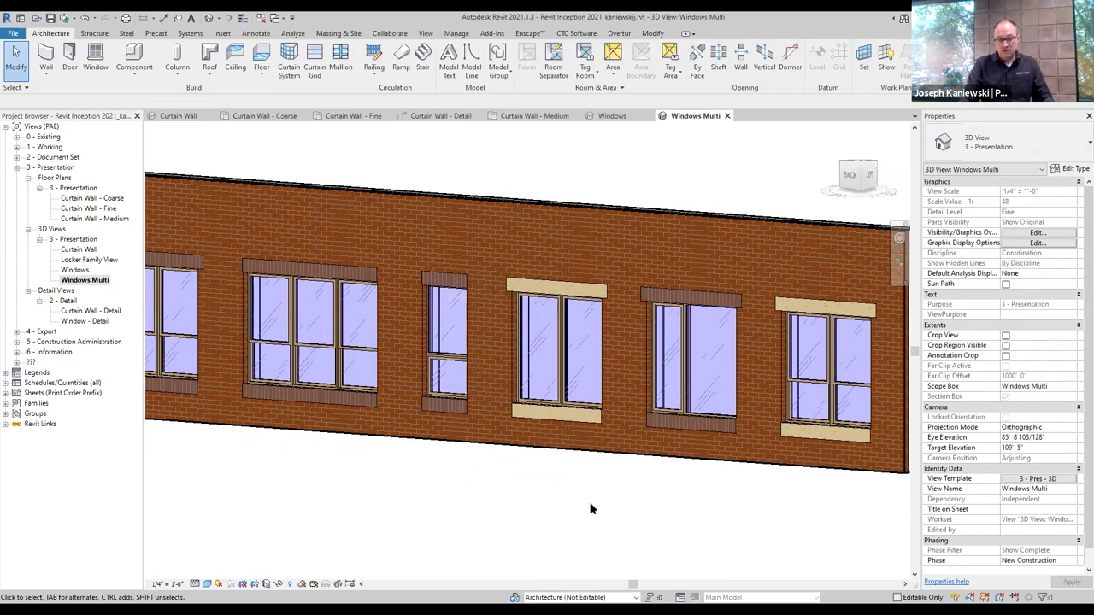
{"action": "scroll", "coordinate": [769, 455], "scroll_direction": "down", "scroll_amount": 4}
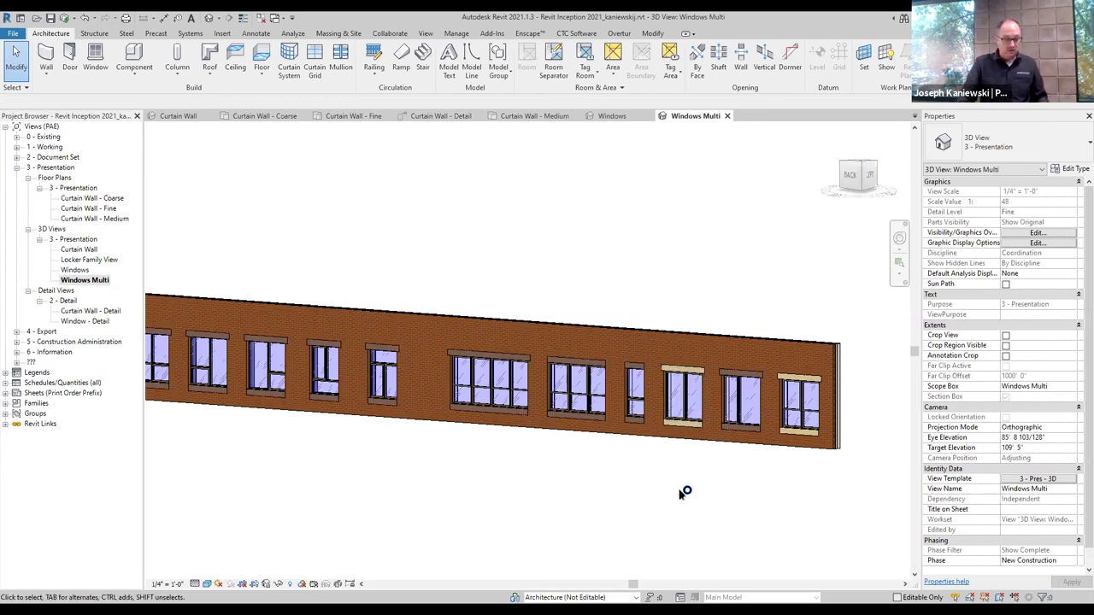
{"action": "middle_click_drag", "start_coordinate": [686, 499], "coordinate": [744, 516]}
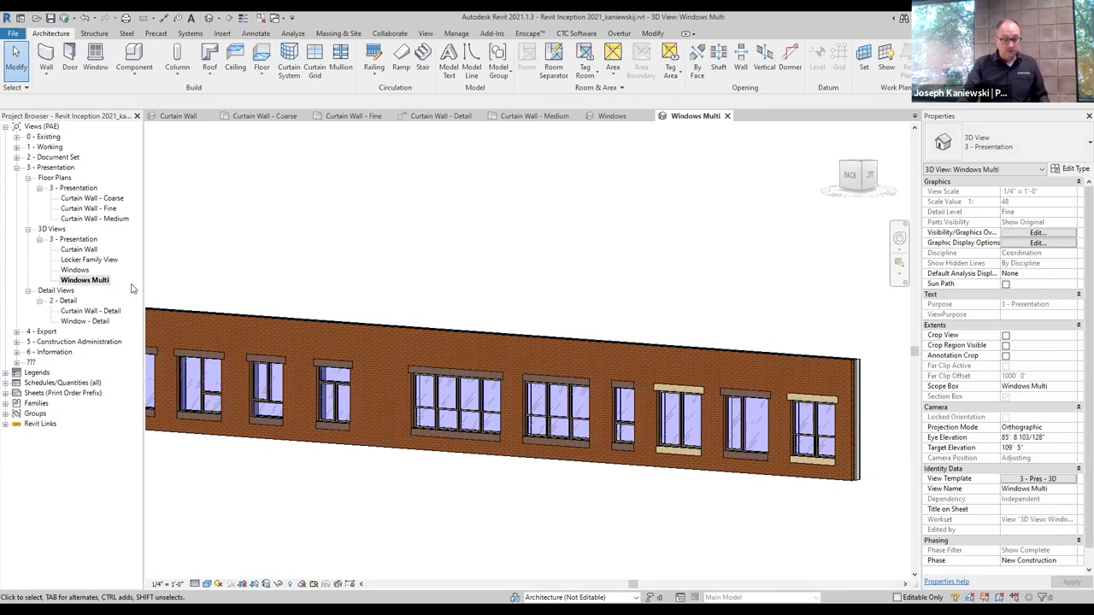
Step: Bring up the Locker Family View from the 3D presentation views, and return to the Windows Multi view
{"action": "double_click", "coordinate": [74, 261]}
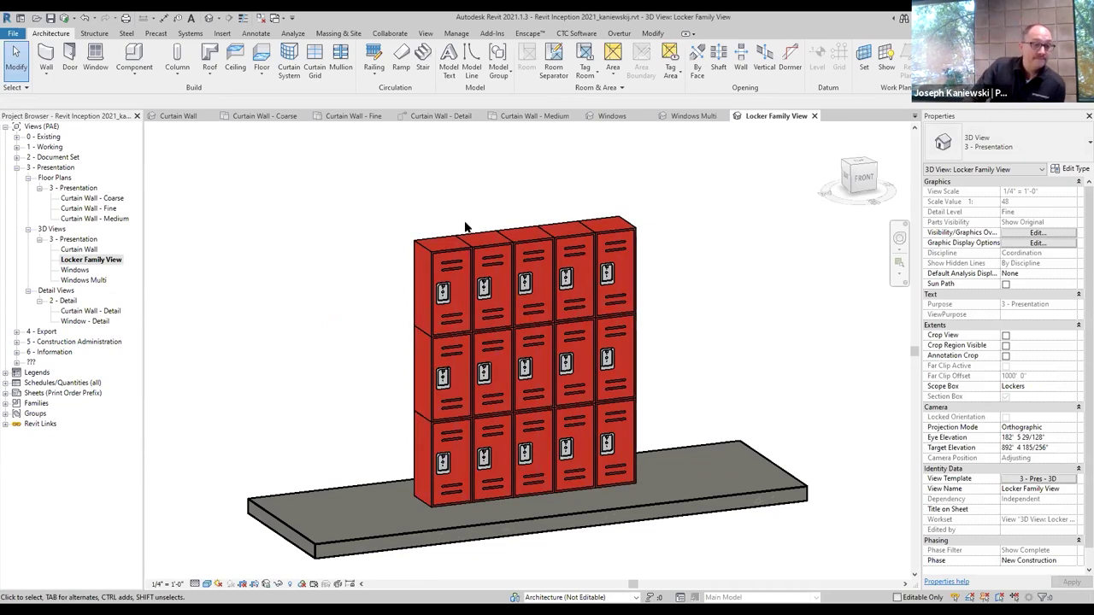
{"action": "left_click", "coordinate": [688, 116]}
{"action": "scroll", "coordinate": [672, 257], "scroll_direction": "down", "scroll_amount": 2}
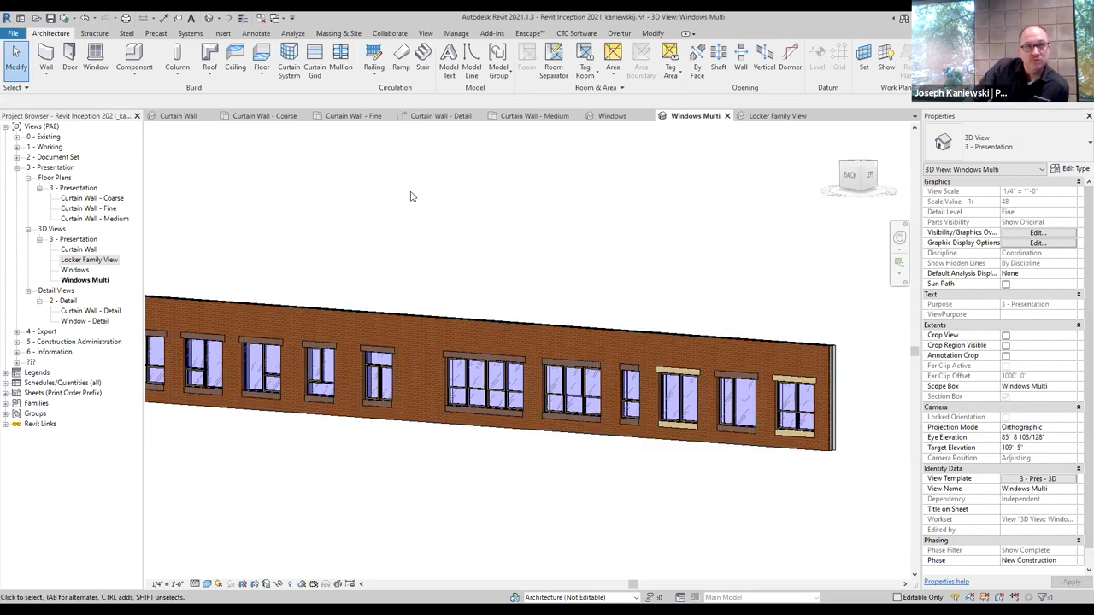
Step: Review the type properties of the DD - Casement and Fixed above Fixed ganged window, close them without changes and clear the selection
{"action": "left_click", "coordinate": [317, 376]}
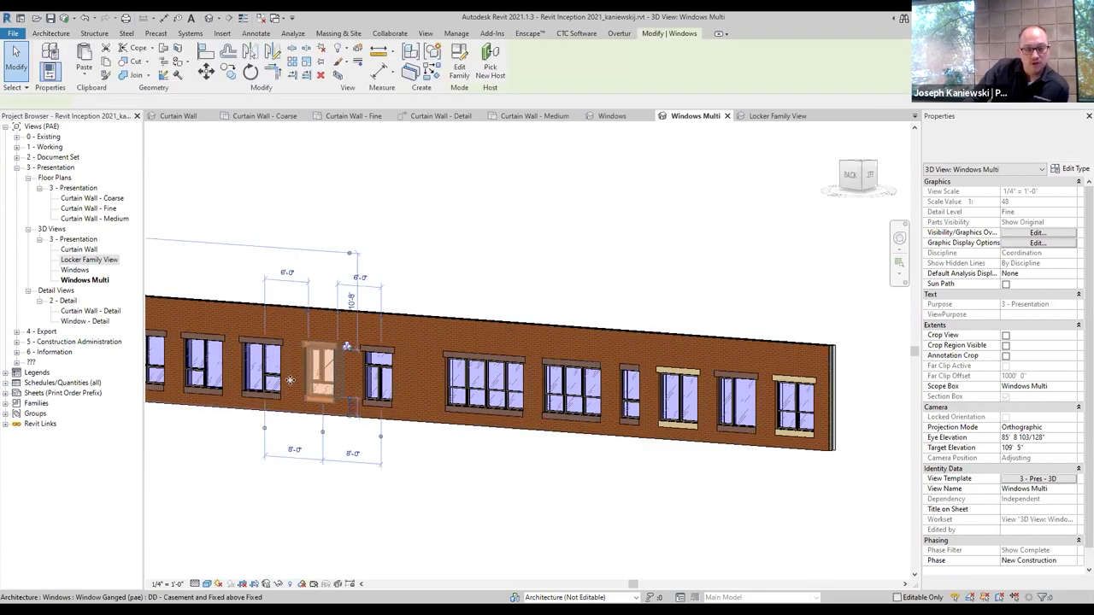
{"action": "left_click", "coordinate": [1070, 170]}
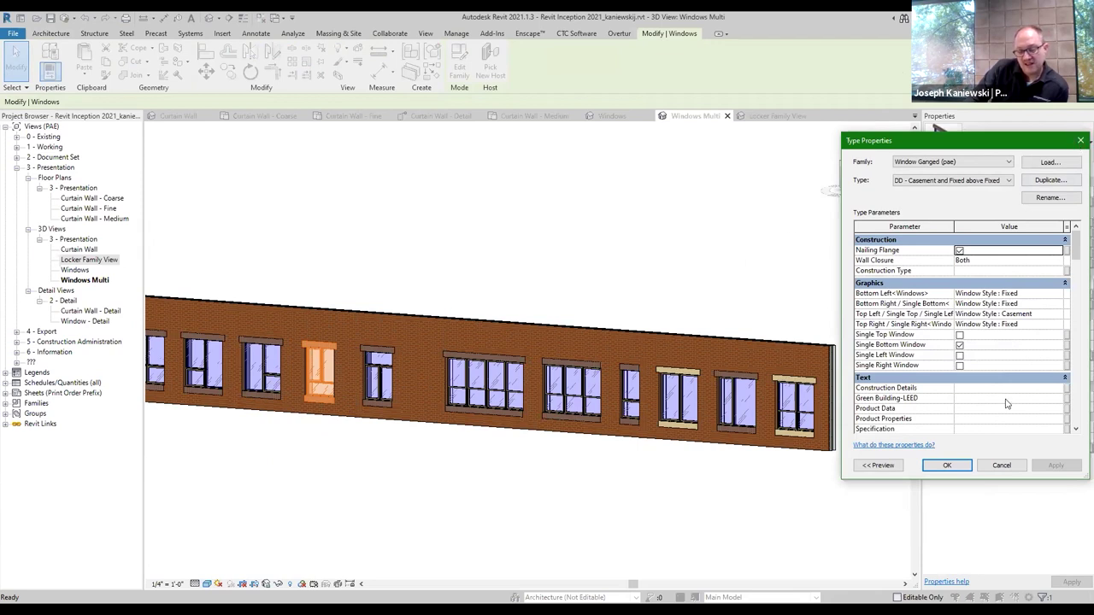
{"action": "left_click", "coordinate": [1002, 465]}
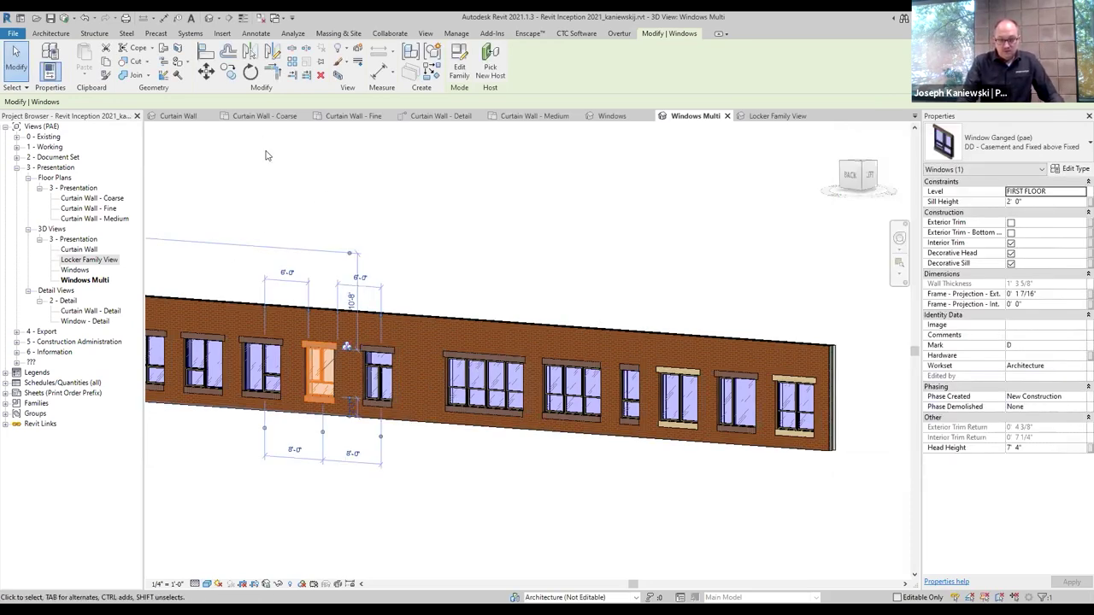
{"action": "left_click", "coordinate": [405, 213]}
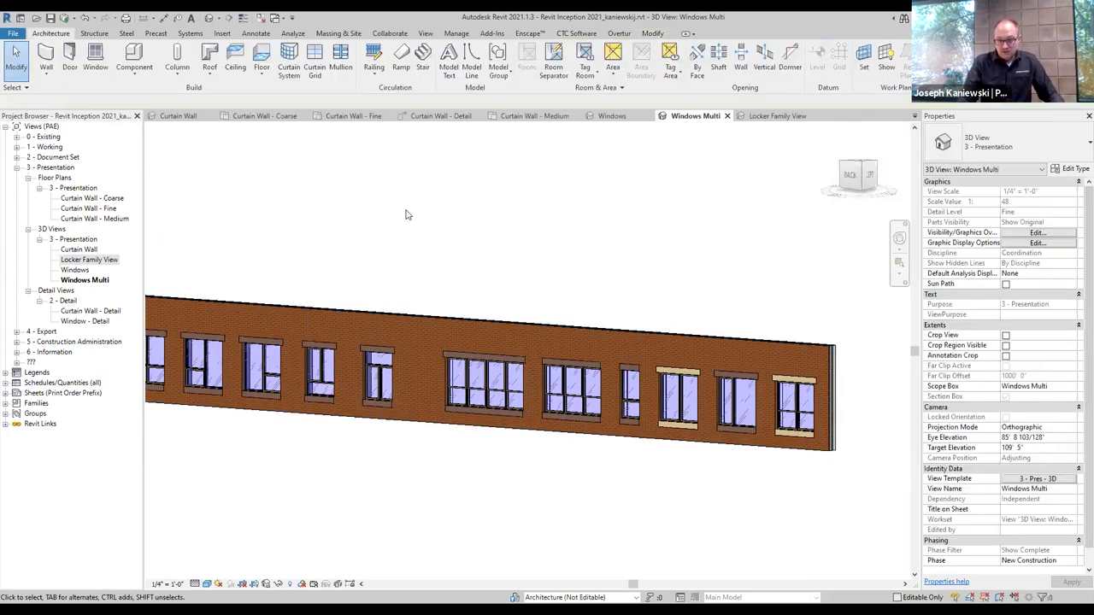
Step: Switch to the Locker Family View, review the locker bank's instance properties, clear the selection and look at the lockers up close
{"action": "left_click", "coordinate": [767, 117]}
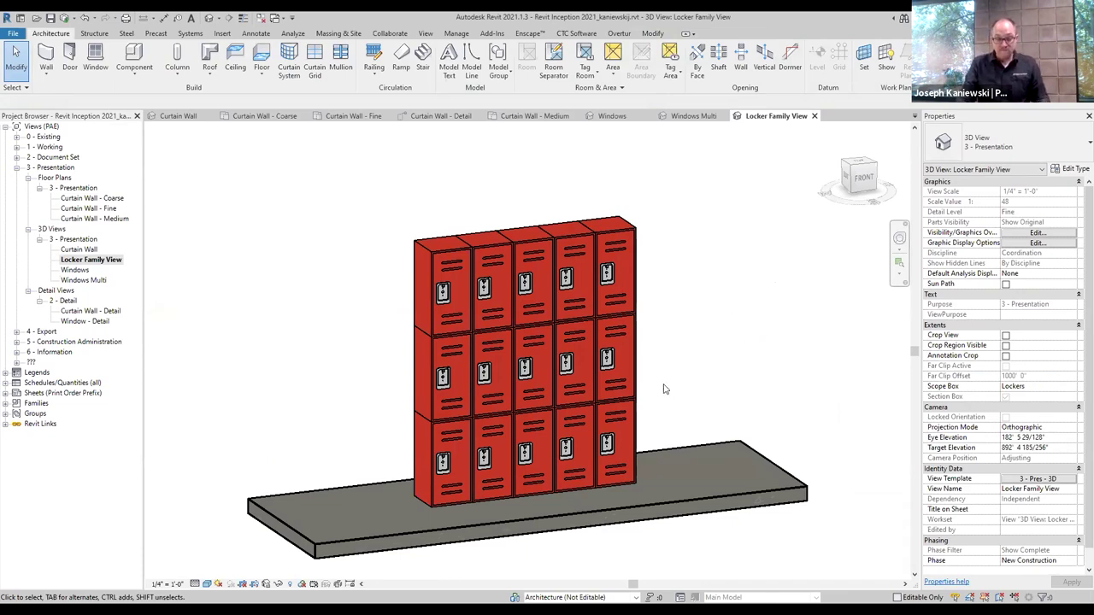
{"action": "left_click", "coordinate": [600, 351]}
{"action": "left_click", "coordinate": [772, 230]}
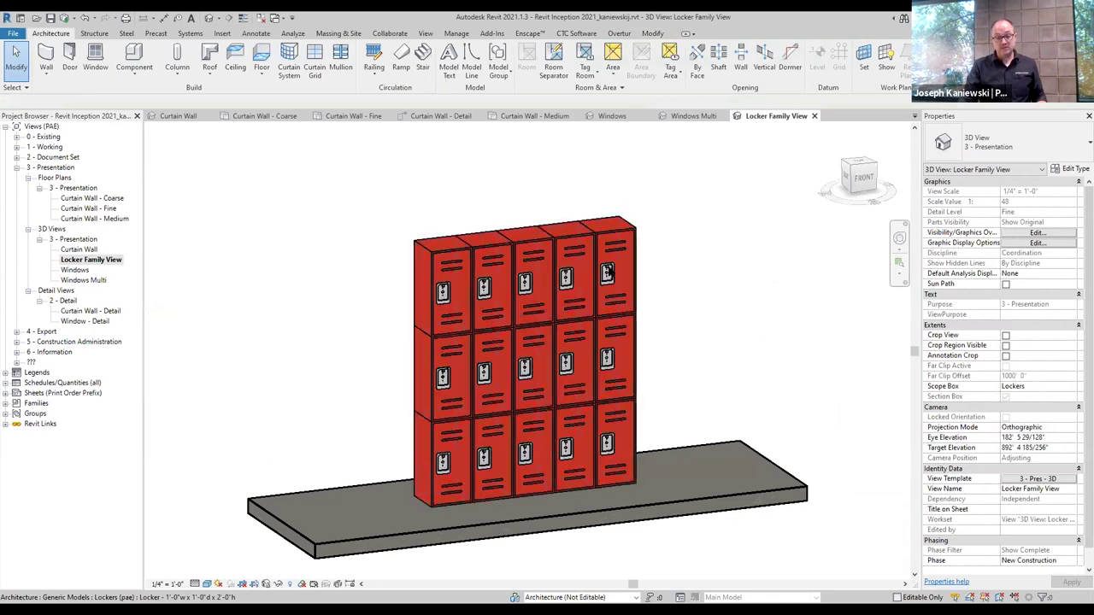
{"action": "left_click", "coordinate": [617, 245]}
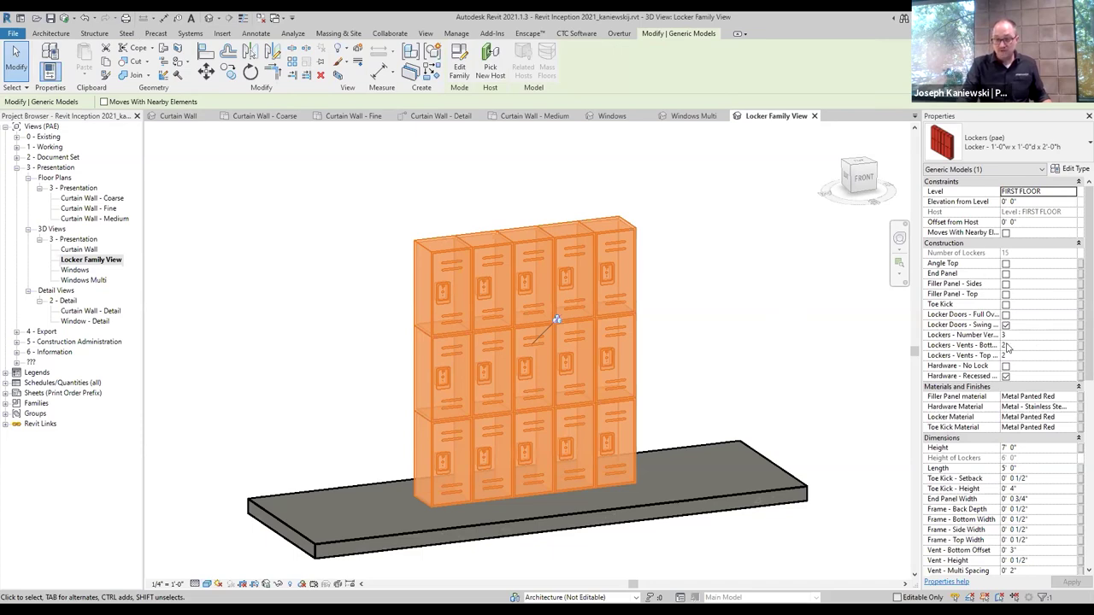
{"action": "left_click", "coordinate": [722, 290]}
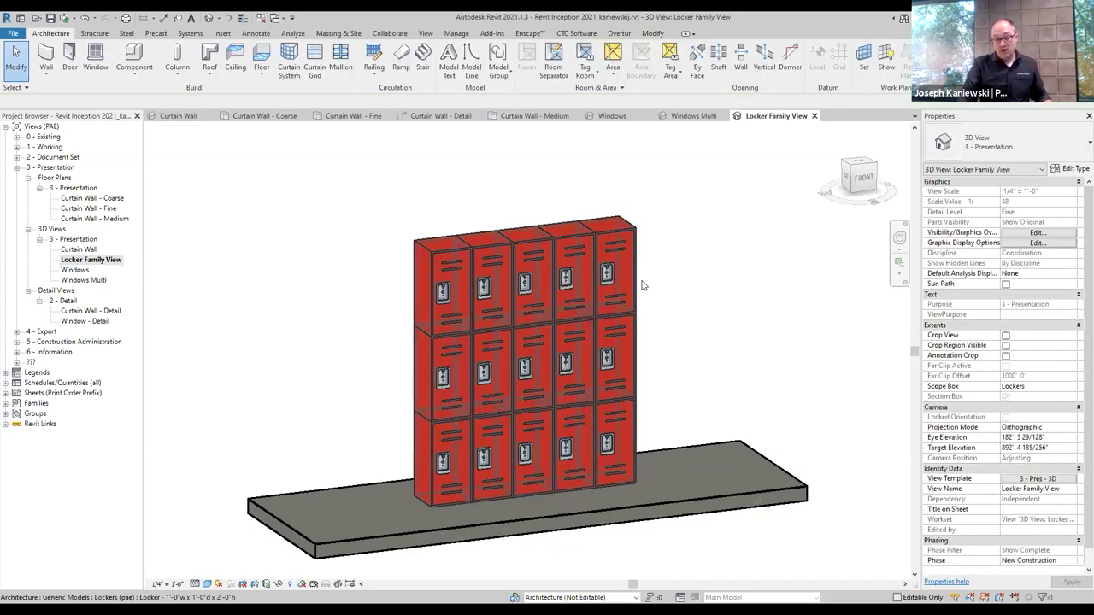
{"action": "scroll", "coordinate": [666, 283], "scroll_direction": "up", "scroll_amount": 2}
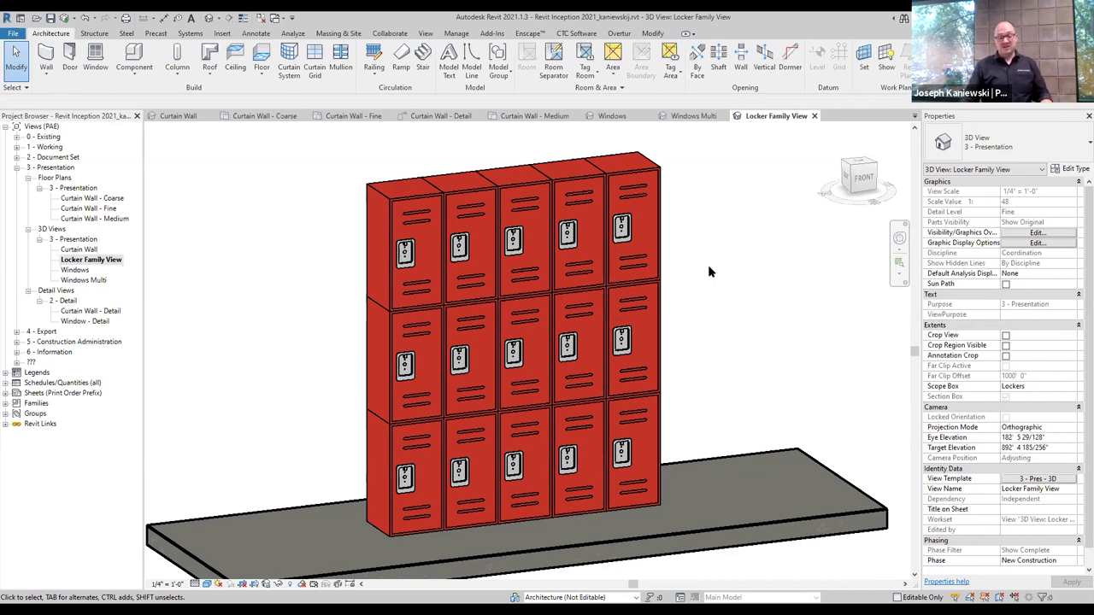
Step: Open the locker bank's Lockers (pae) family for editing and turn on Preview Visibility in its 3D view
{"action": "left_click", "coordinate": [600, 204]}
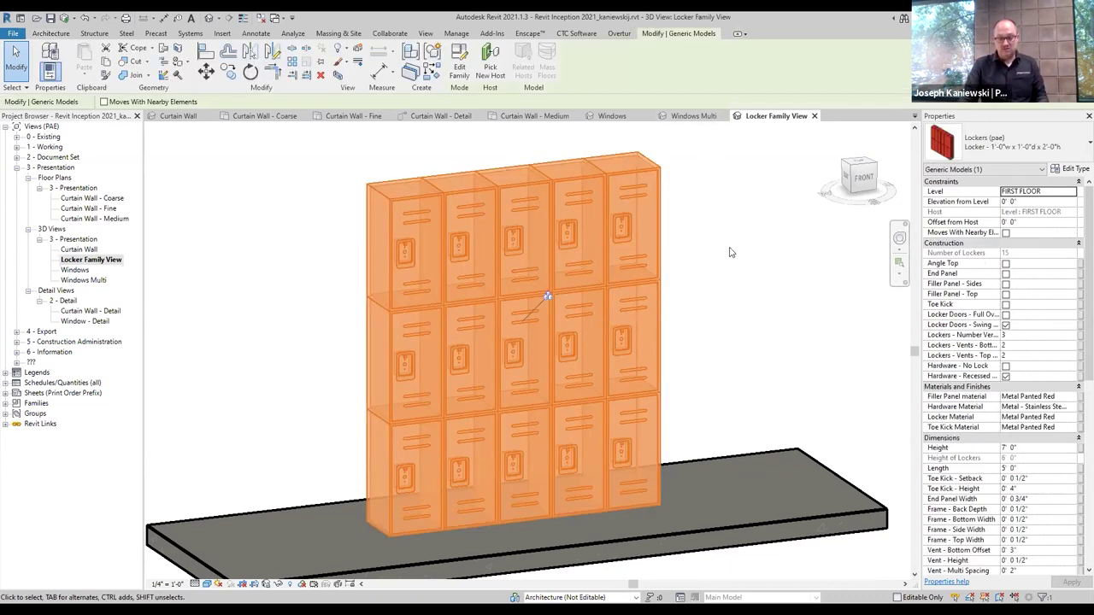
{"action": "left_click", "coordinate": [460, 62]}
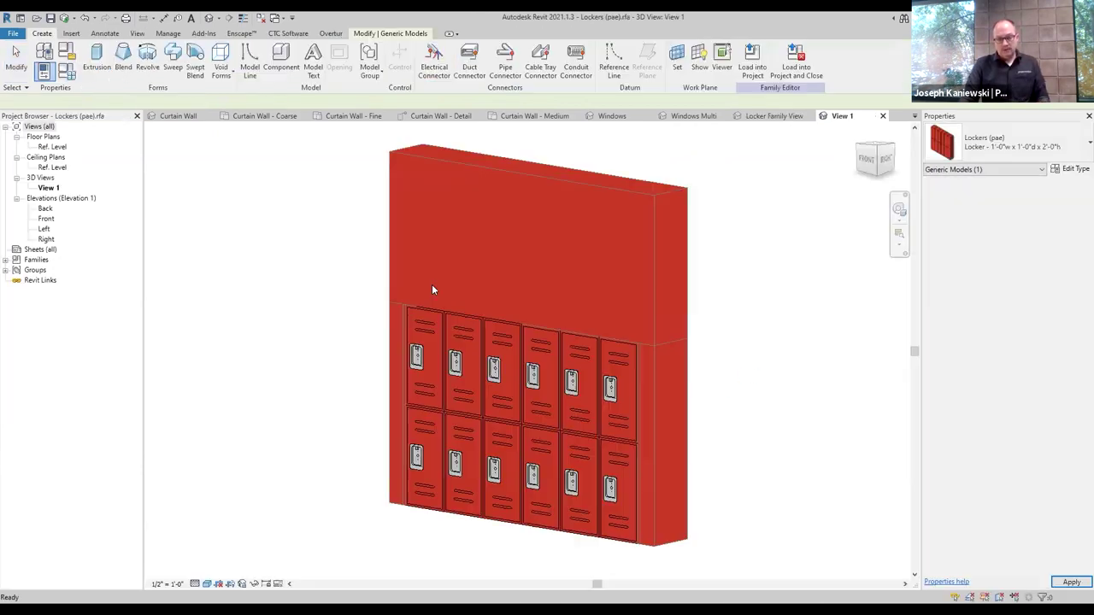
{"action": "left_click", "coordinate": [654, 254]}
{"action": "middle_click_drag", "start_coordinate": [762, 466], "coordinate": [771, 404], "text": "shift"}
{"action": "left_click", "coordinate": [567, 471]}
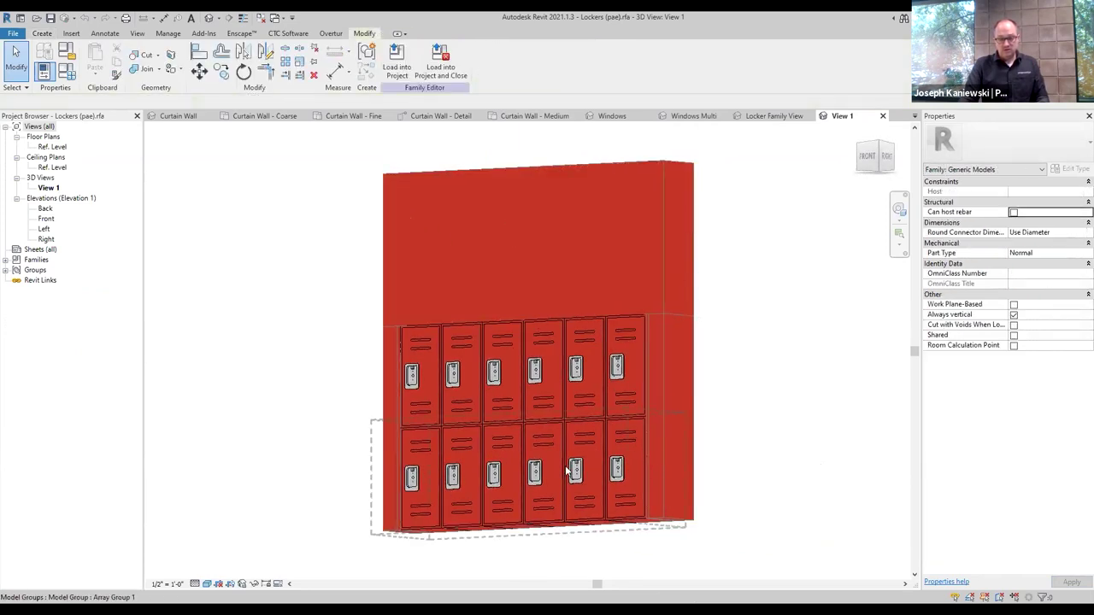
{"action": "scroll", "coordinate": [566, 470], "scroll_direction": "up", "scroll_amount": 2}
{"action": "left_click", "coordinate": [278, 583]}
{"action": "left_click", "coordinate": [320, 569]}
{"action": "mouse_move", "coordinate": [476, 288]}
{"action": "middle_mouse_down", "text": "shift"}
{"action": "mouse_move", "coordinate": [611, 244]}
{"action": "mouse_move", "coordinate": [666, 307]}
{"action": "mouse_move", "coordinate": [696, 366]}
{"action": "middle_mouse_up", "text": "shift"}
Step: Select the two stacked locker row groups in turn, edit the upper group and open its nested Locker Row family
{"action": "left_click", "coordinate": [633, 345]}
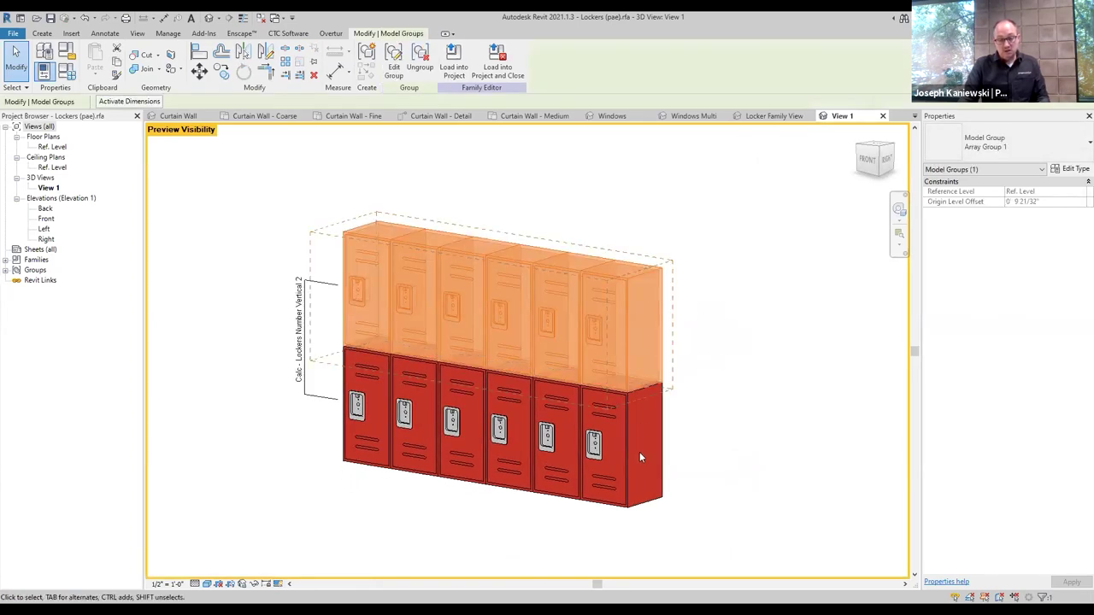
{"action": "left_click", "coordinate": [627, 447]}
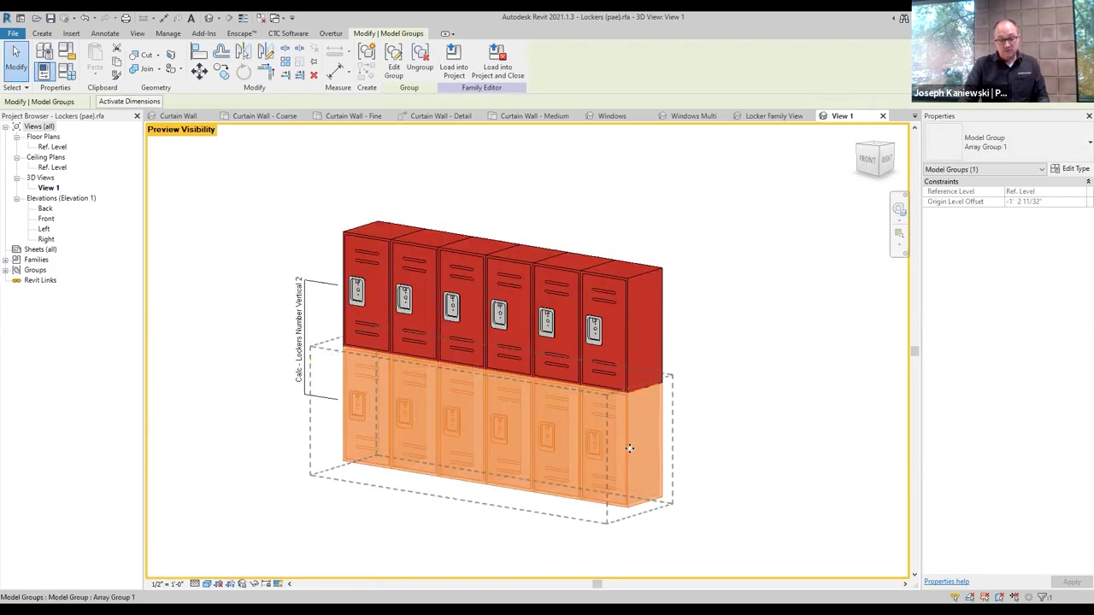
{"action": "left_click", "coordinate": [629, 323]}
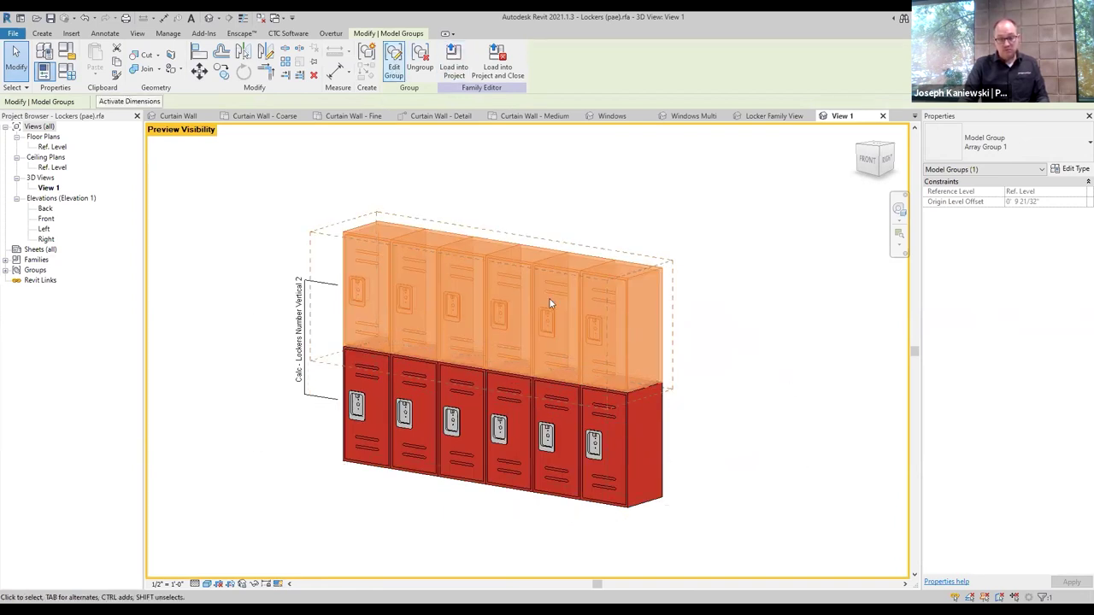
{"action": "left_click", "coordinate": [649, 295]}
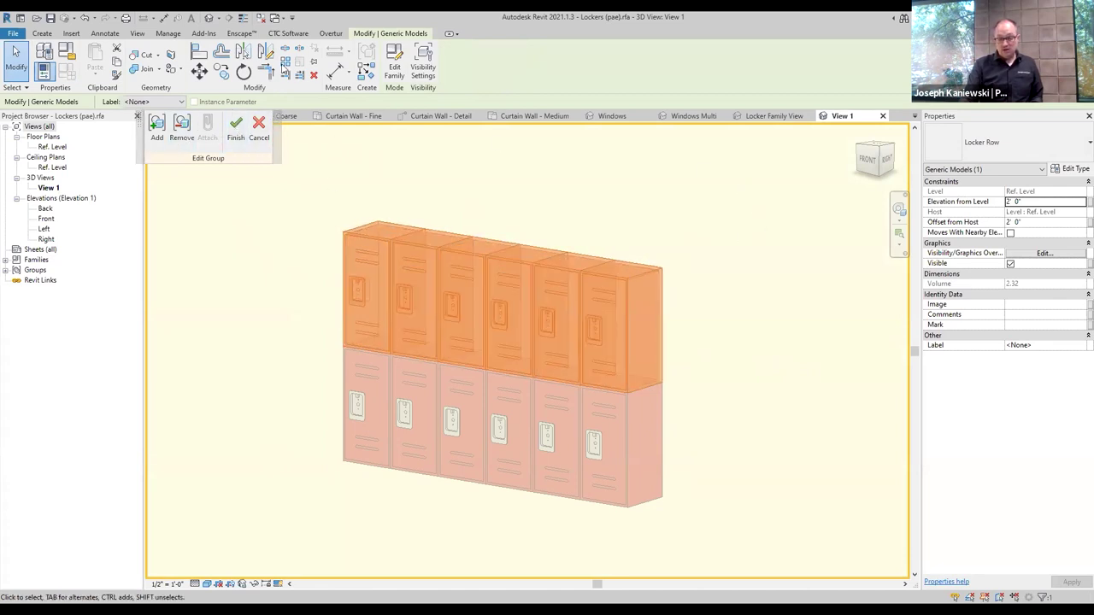
{"action": "left_click", "coordinate": [398, 74]}
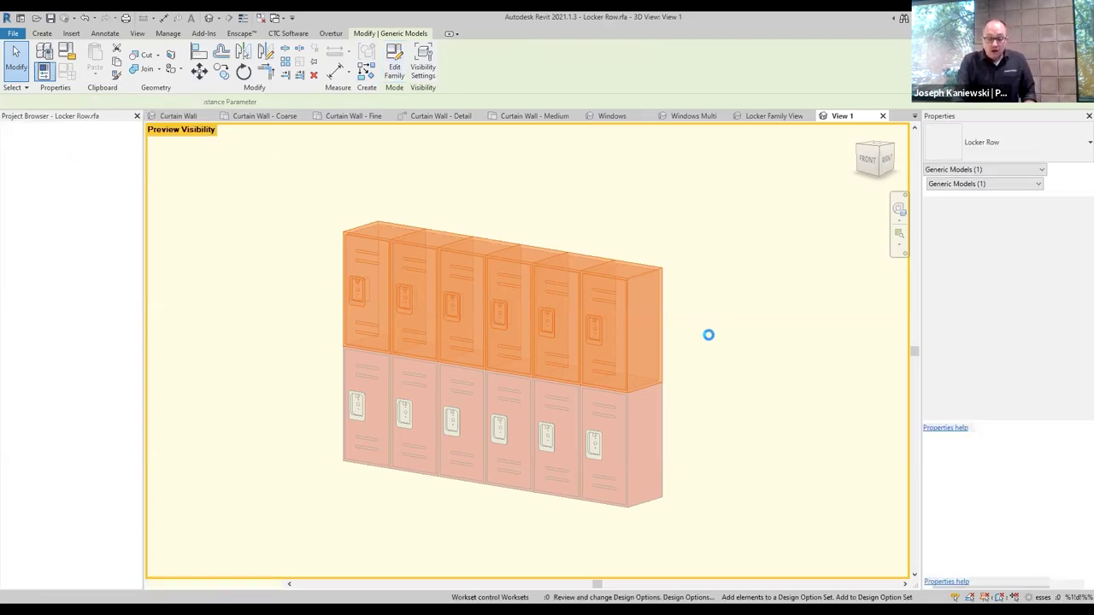
Step: Open the first nested Locker in the row family for editing and examine the single locker at an angle
{"action": "middle_click_drag", "start_coordinate": [535, 450], "coordinate": [633, 358], "text": "shift"}
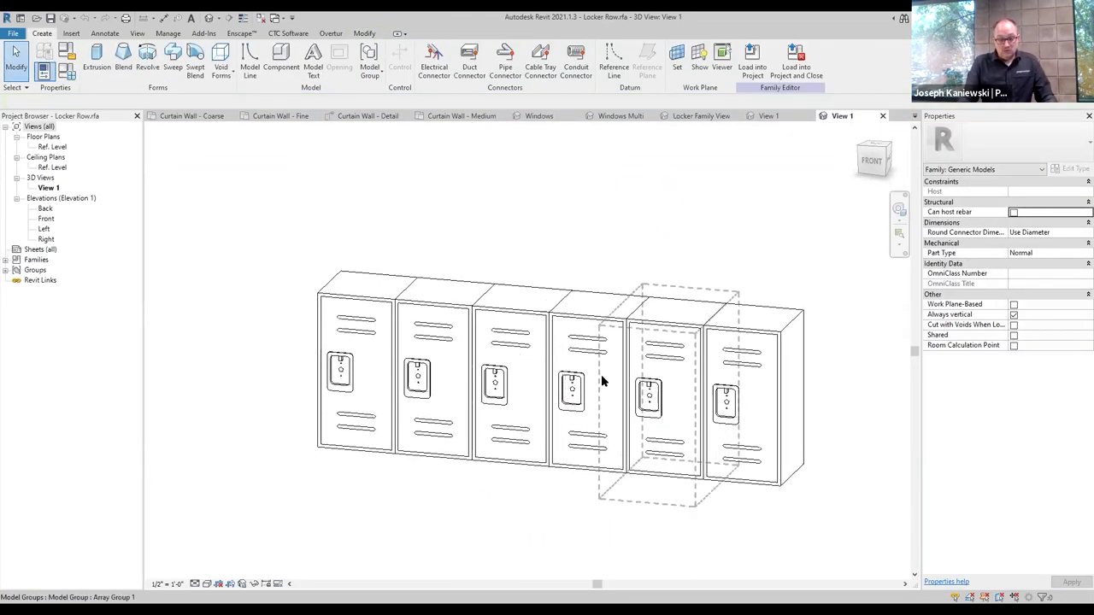
{"action": "key", "text": "Tab"}
{"action": "left_click", "coordinate": [351, 301]}
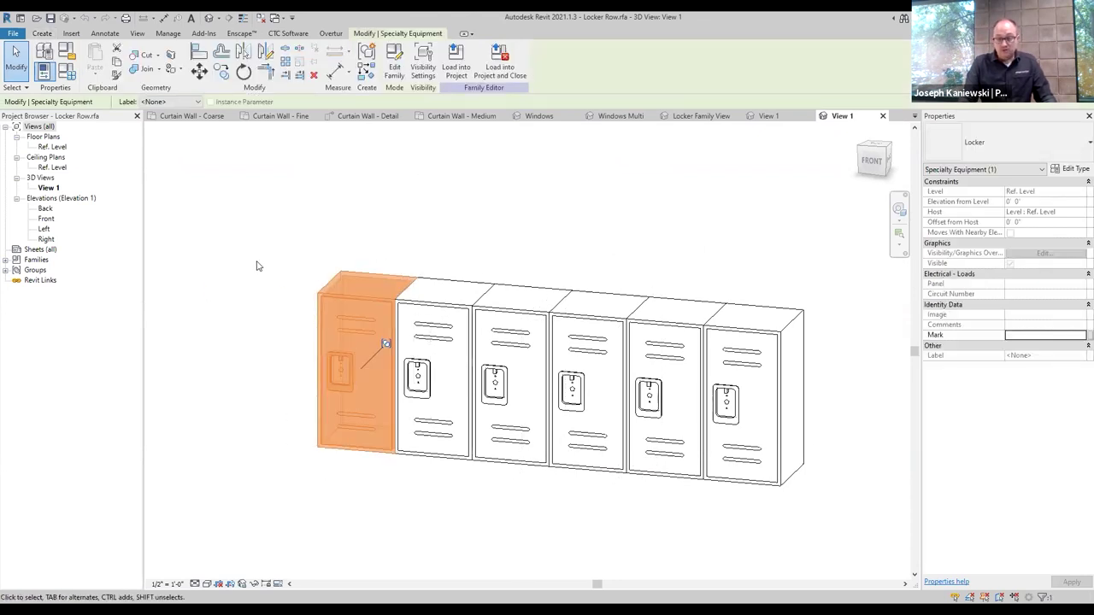
{"action": "left_click", "coordinate": [394, 68]}
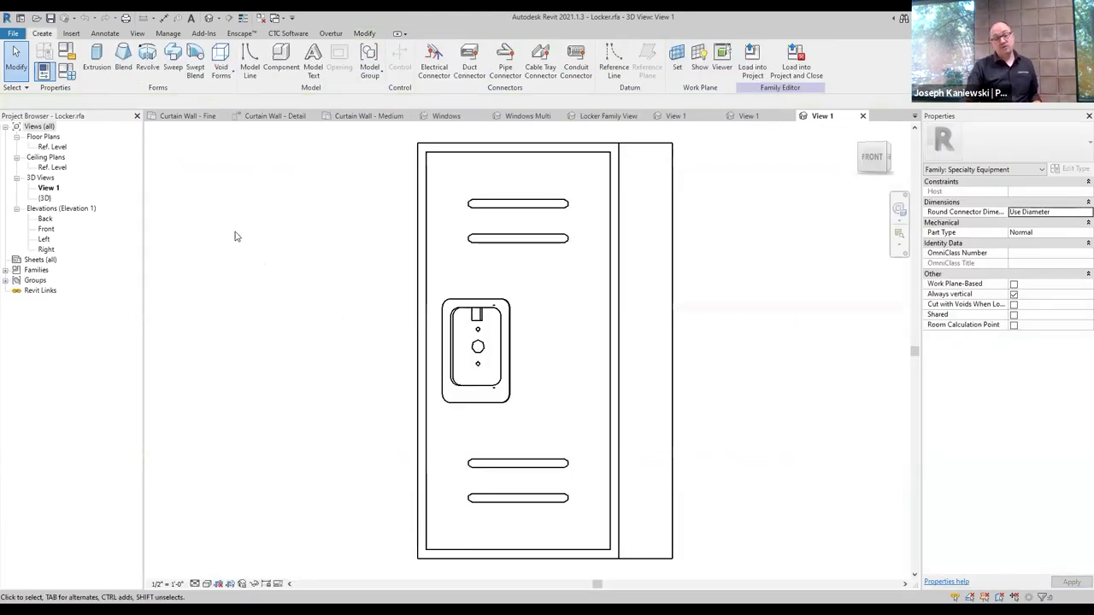
{"action": "mouse_move", "coordinate": [385, 220]}
{"action": "middle_mouse_down"}
{"action": "mouse_move", "coordinate": [385, 349]}
{"action": "mouse_move", "coordinate": [391, 261]}
{"action": "middle_mouse_up"}
{"action": "scroll", "coordinate": [376, 311], "scroll_direction": "down", "scroll_amount": 5}
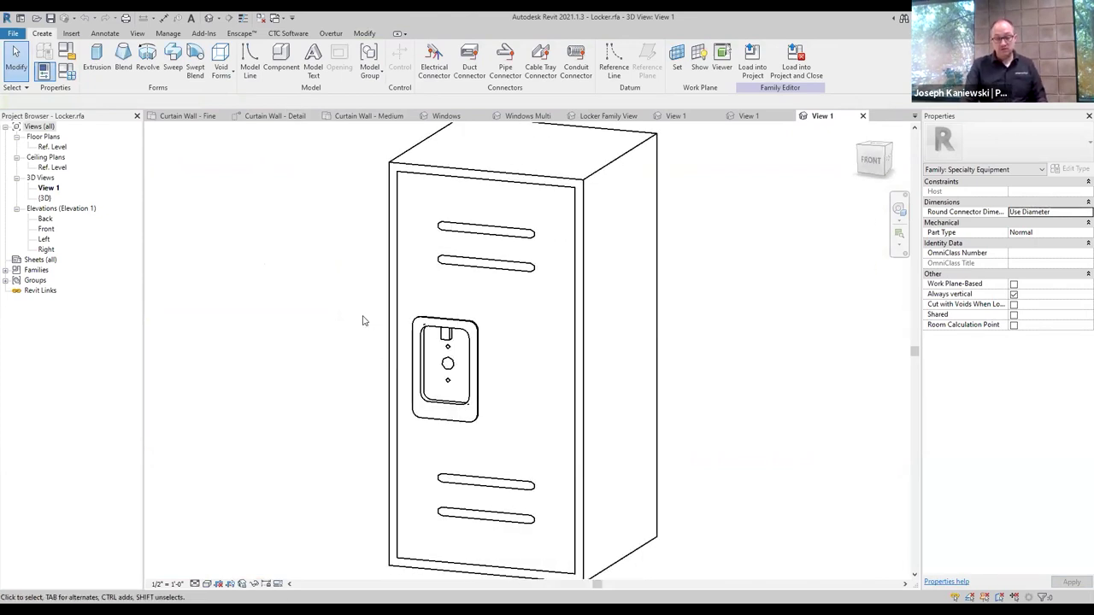
Step: Go back through the Locker Row and Lockers families, leave group editing and return to the project's Locker Family View
{"action": "left_click", "coordinate": [735, 118]}
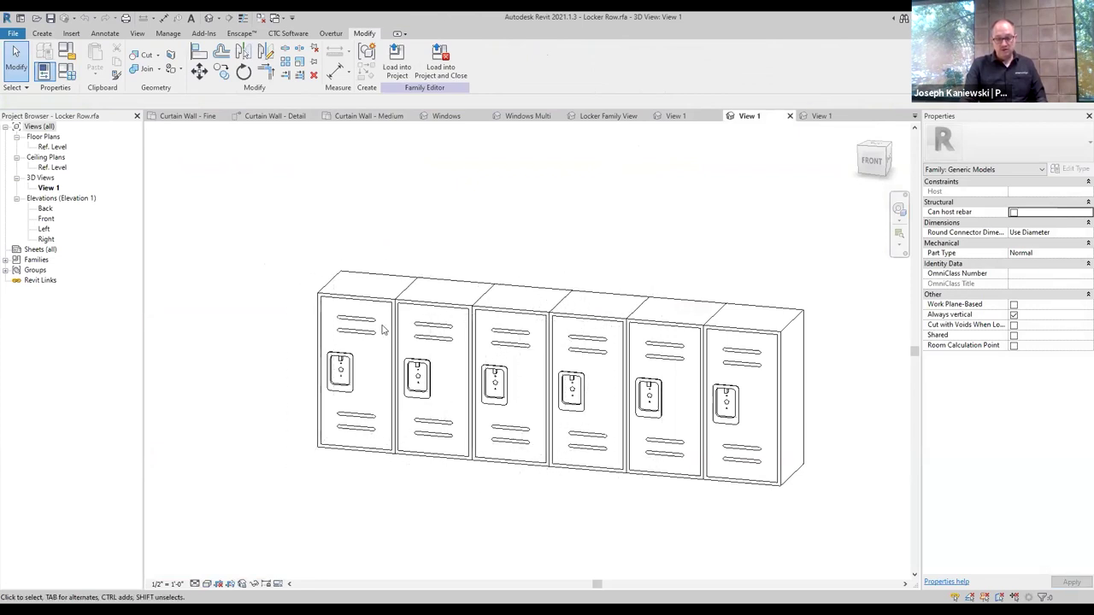
{"action": "left_click", "coordinate": [671, 116]}
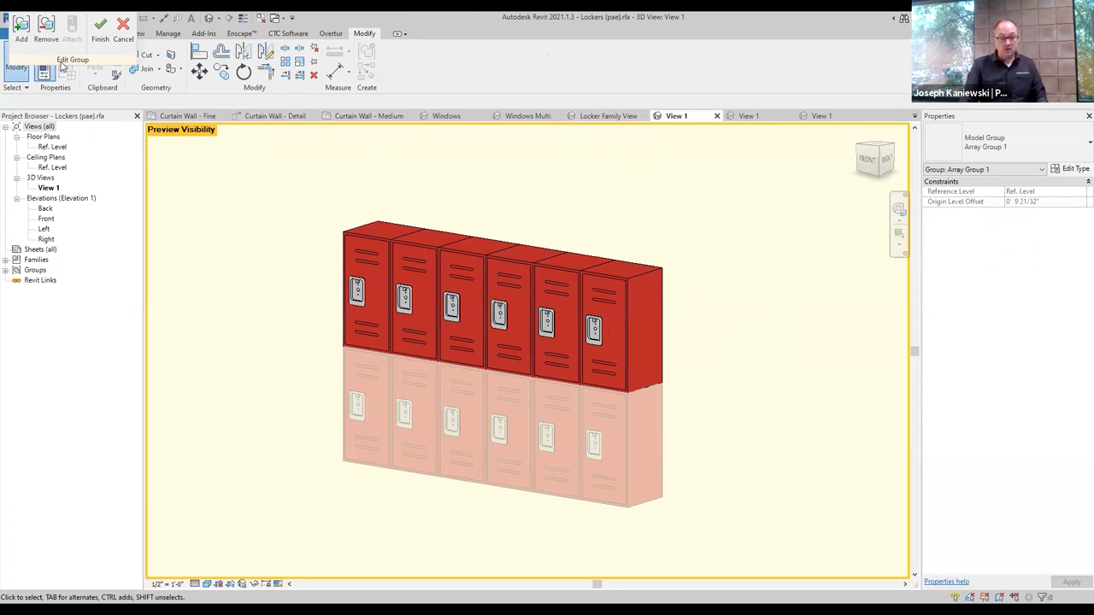
{"action": "key", "text": "Escape"}
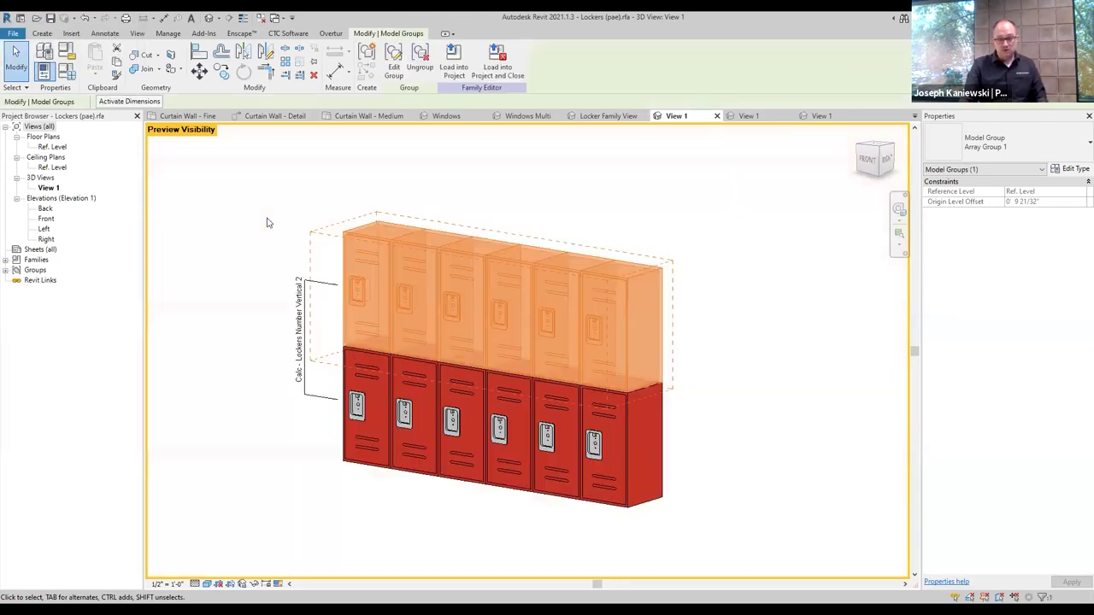
{"action": "left_click", "coordinate": [596, 116]}
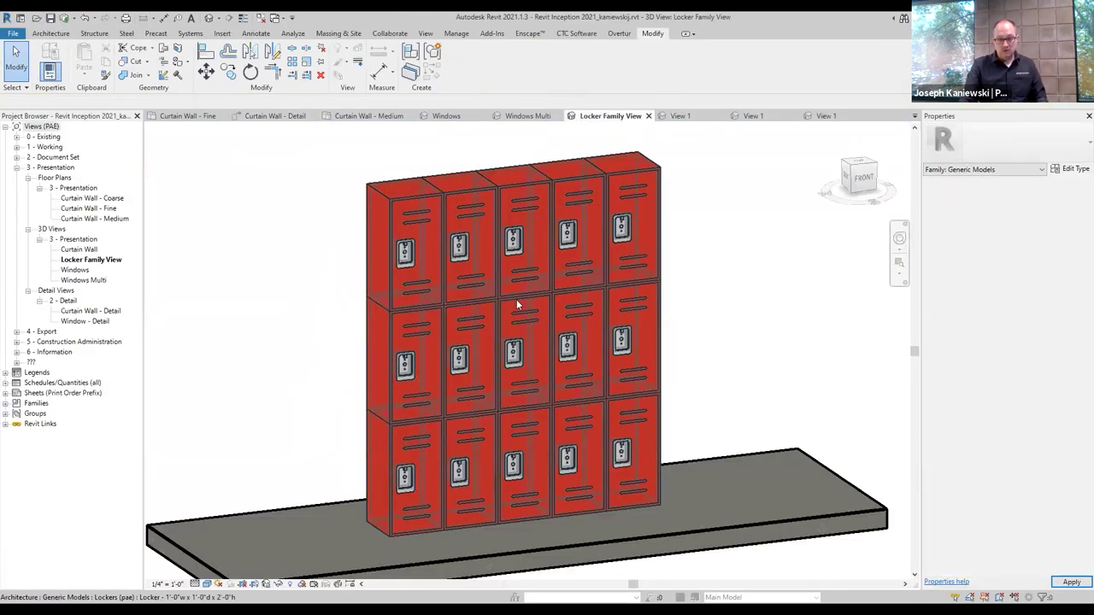
Step: Set the locker bank's Length to 10 feet and clear the selection
{"action": "left_click", "coordinate": [522, 301]}
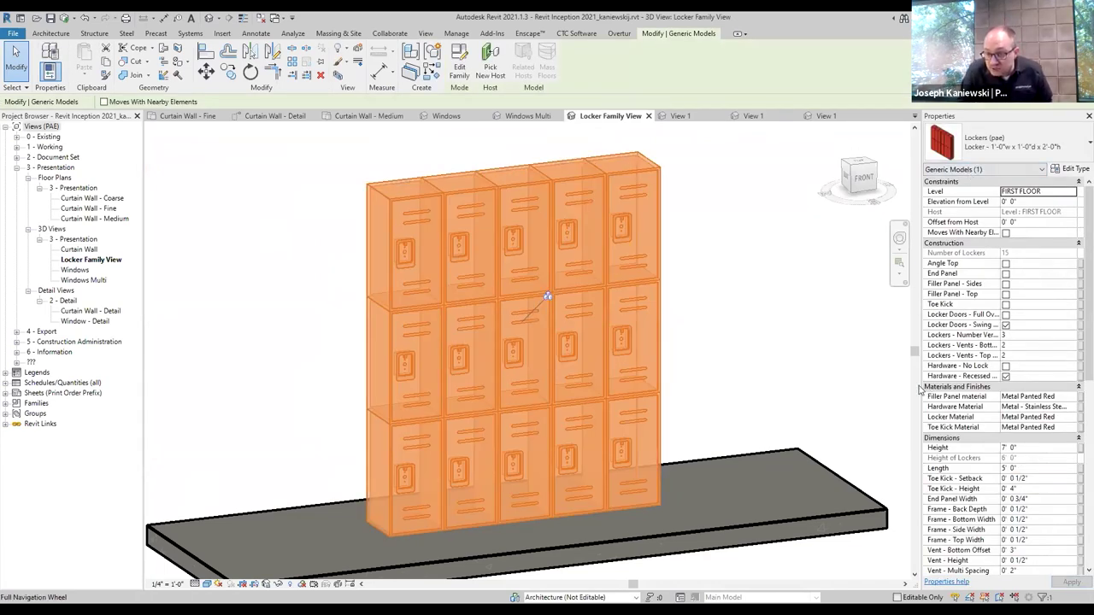
{"action": "left_click", "coordinate": [1038, 471]}
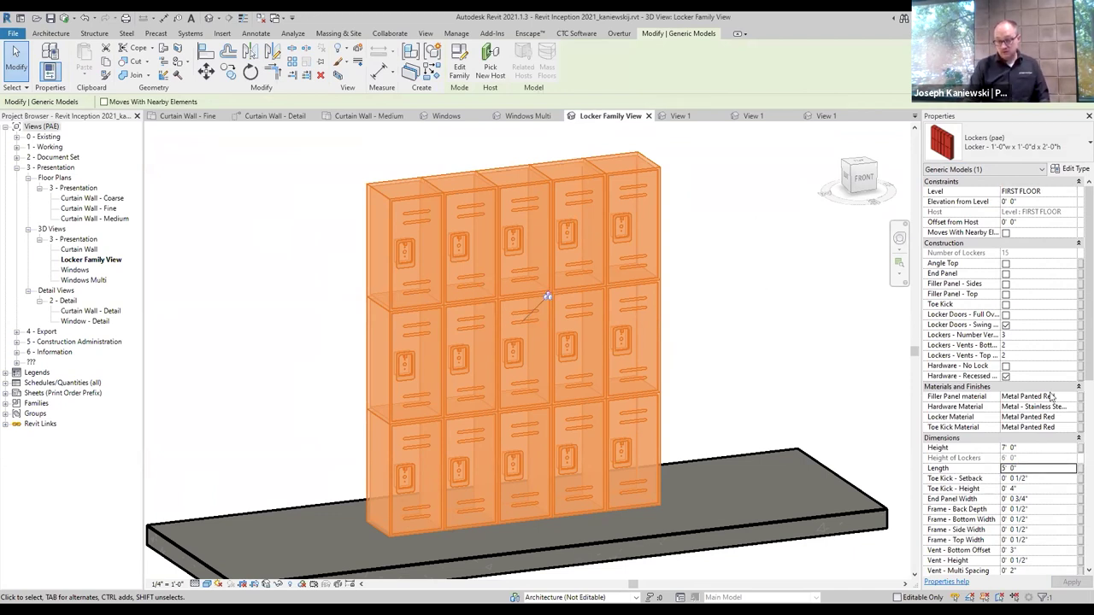
{"action": "double_click", "coordinate": [1032, 470]}
{"action": "type", "text": "10"}
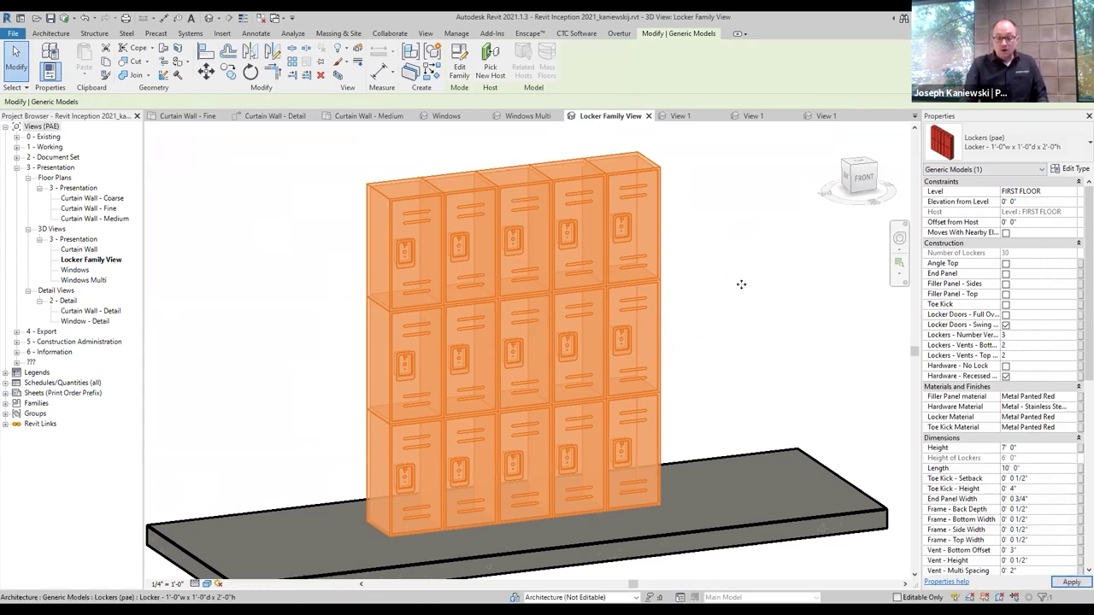
{"action": "key", "text": "Escape"}
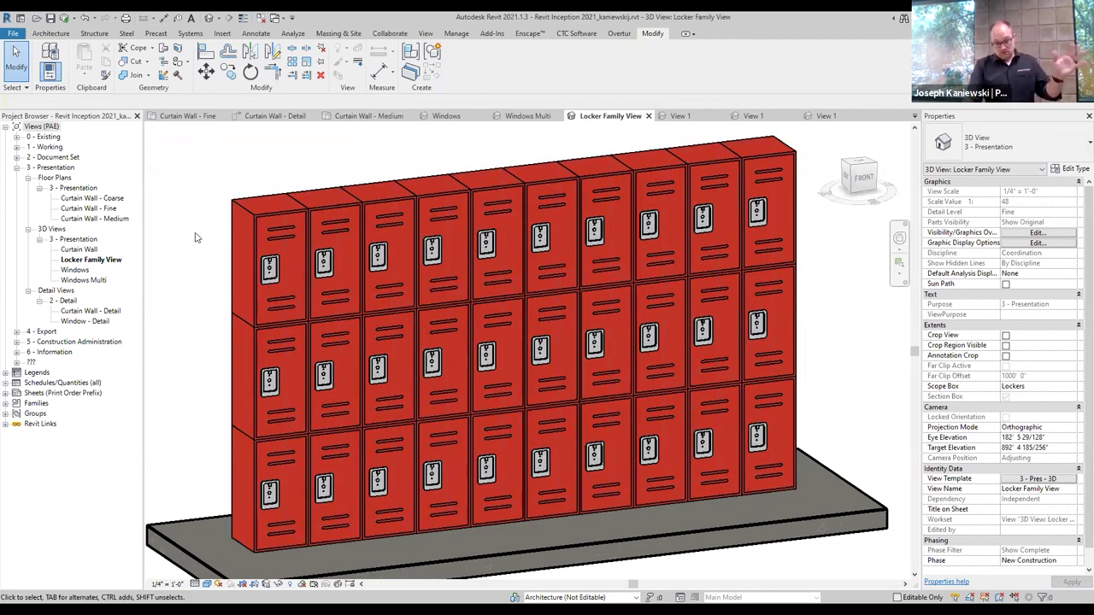
Step: Select the lengthened locker bank to read its Number of Lockers parameter, and clear the selection
{"action": "left_click", "coordinate": [261, 284]}
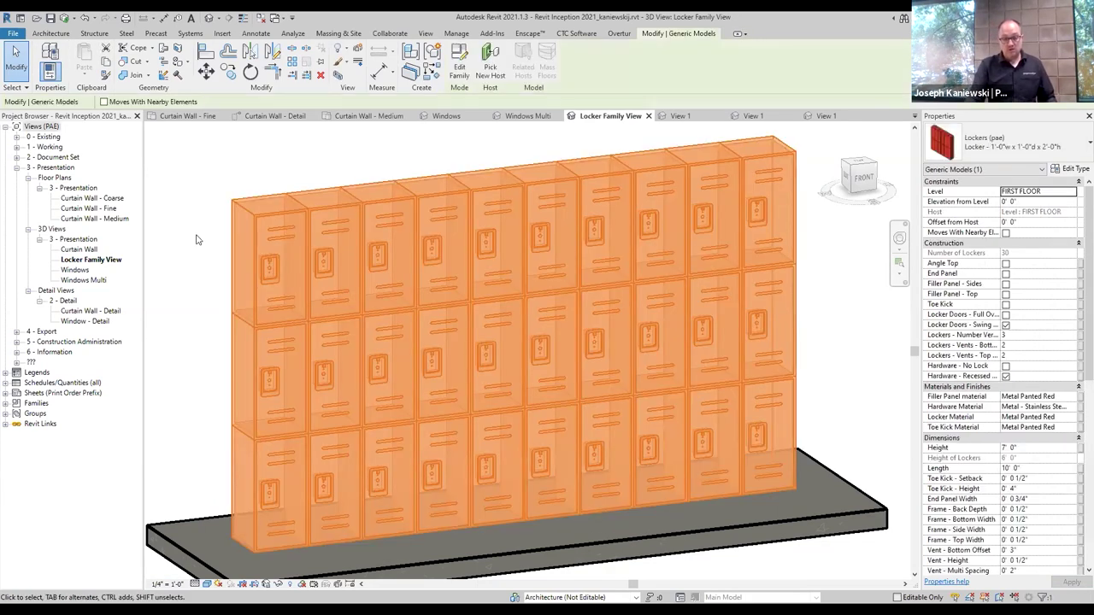
{"action": "left_click", "coordinate": [192, 240]}
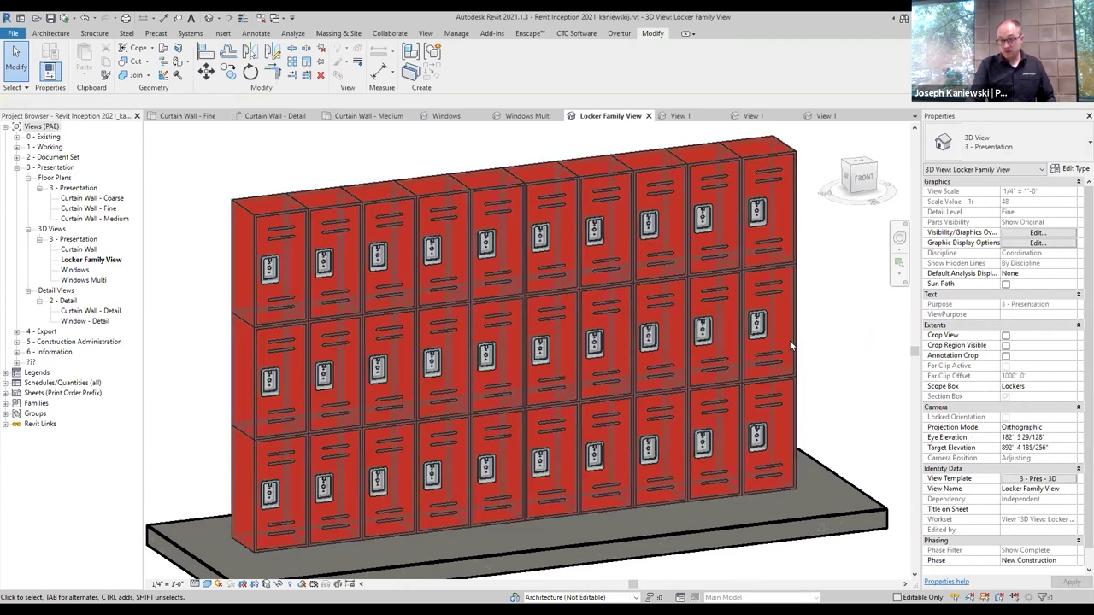
{"action": "left_click", "coordinate": [726, 256]}
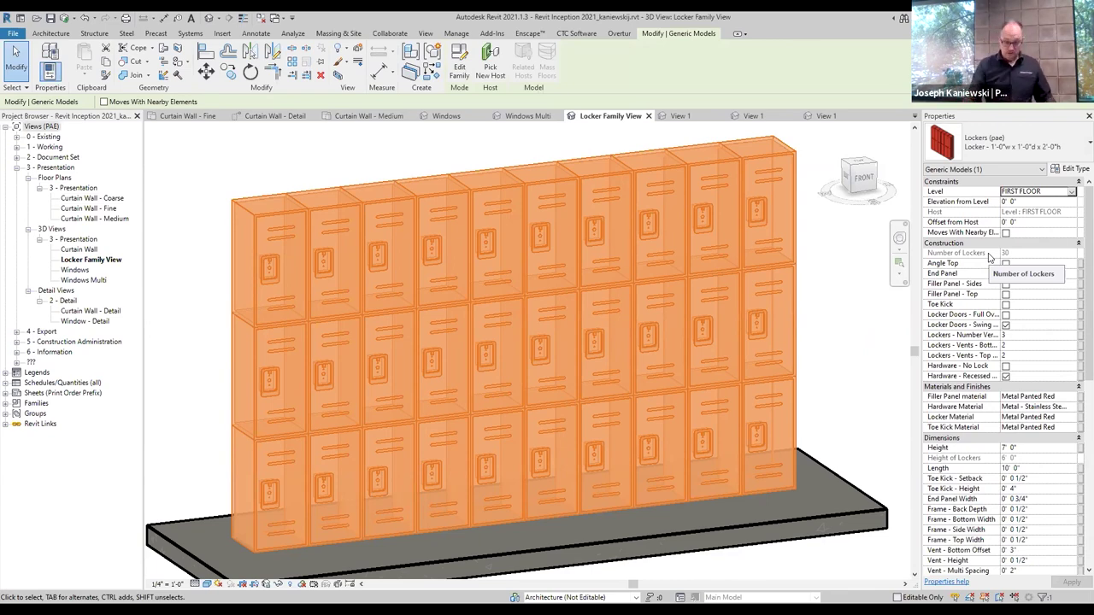
{"action": "left_click", "coordinate": [889, 342]}
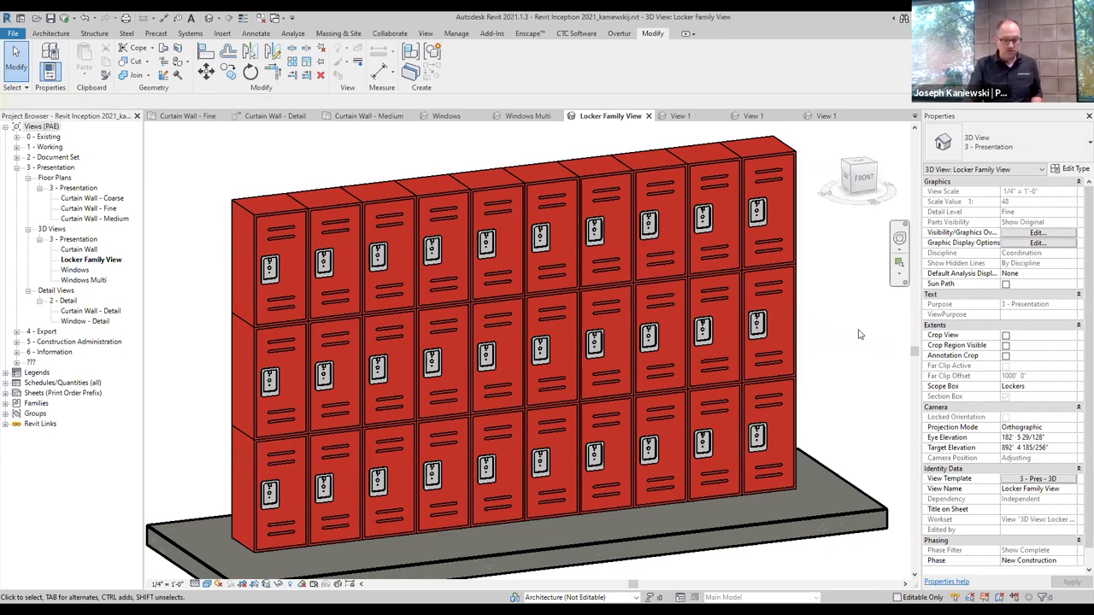
Step: Examine the lengthened locker bank up close, select it to read its parameters and clear the selection
{"action": "middle_click_drag", "start_coordinate": [813, 367], "coordinate": [789, 376], "text": "shift"}
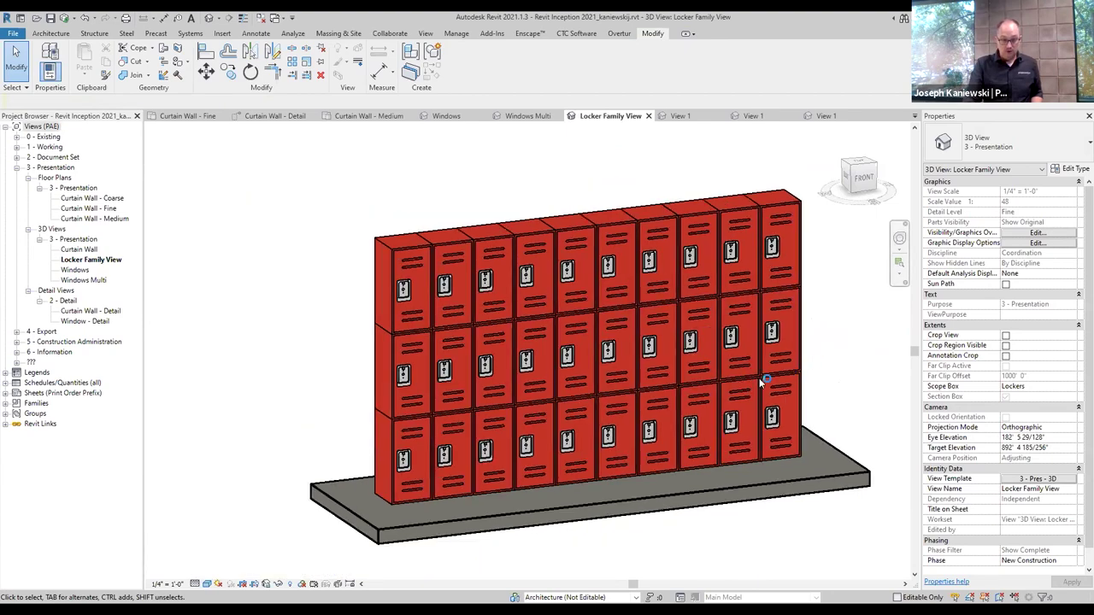
{"action": "scroll", "coordinate": [564, 265], "scroll_direction": "up", "scroll_amount": 2}
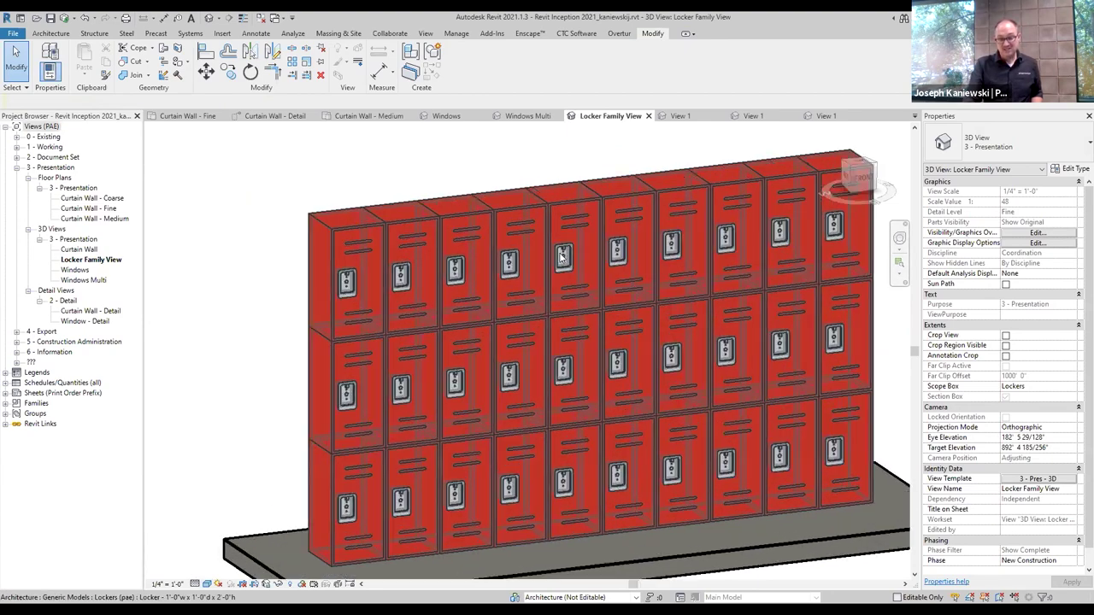
{"action": "scroll", "coordinate": [564, 264], "scroll_direction": "up", "scroll_amount": 2}
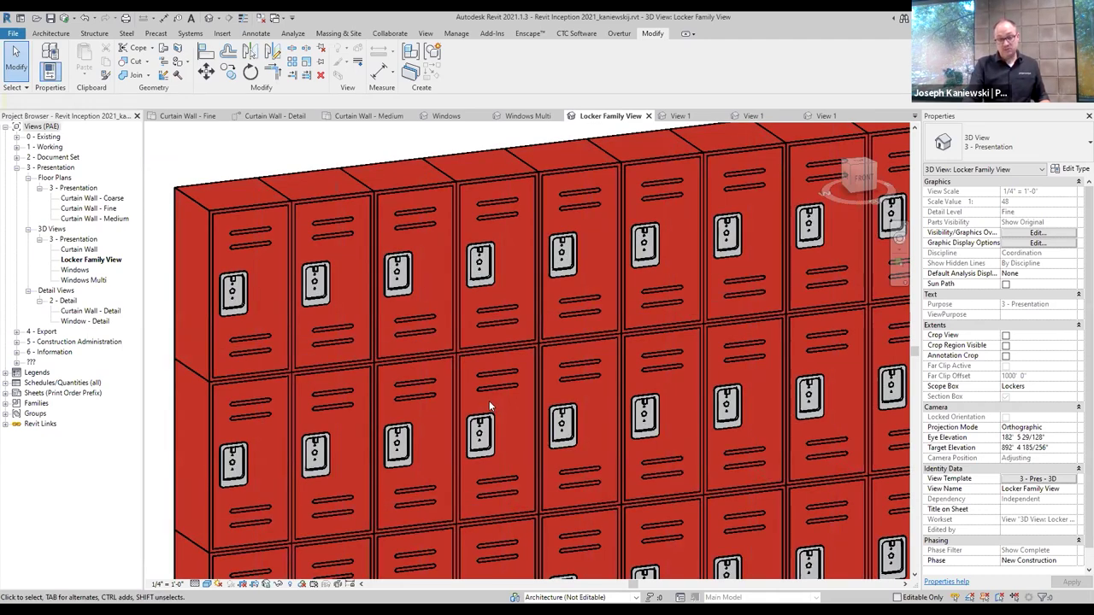
{"action": "left_click", "coordinate": [450, 342]}
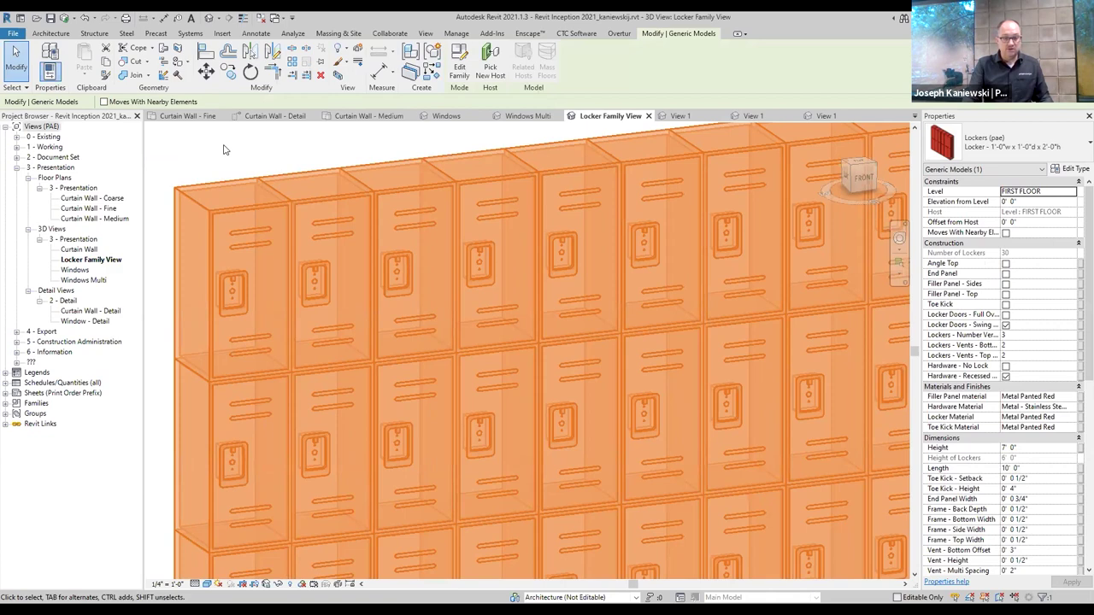
{"action": "left_click", "coordinate": [223, 149]}
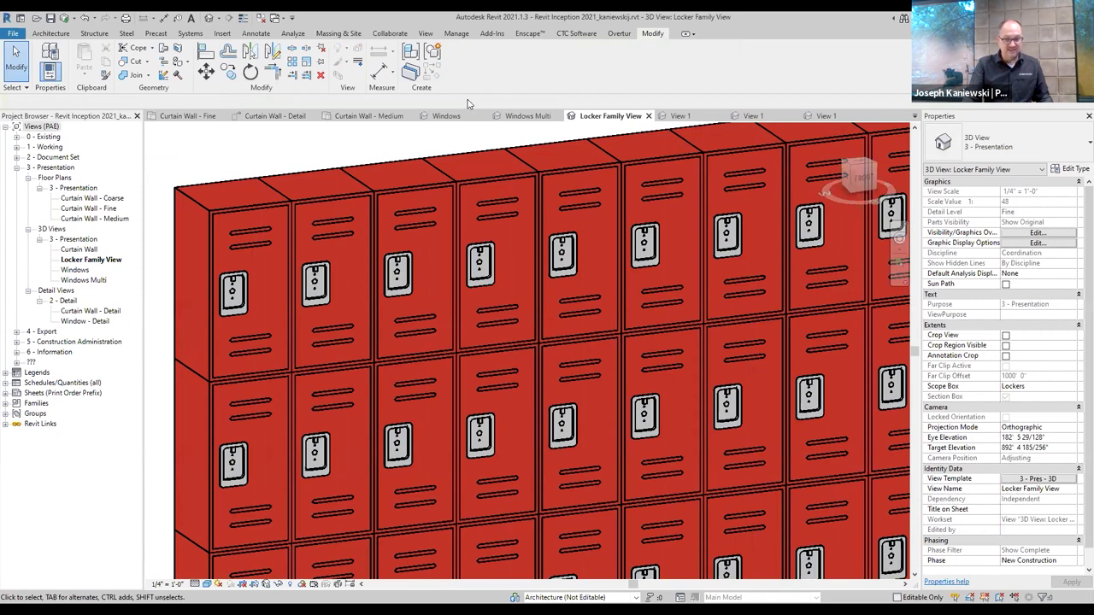
Step: From the Locker family, open the nested Locker Door for editing, inspect its hardware and top vents, and clear the selection
{"action": "left_click", "coordinate": [823, 116]}
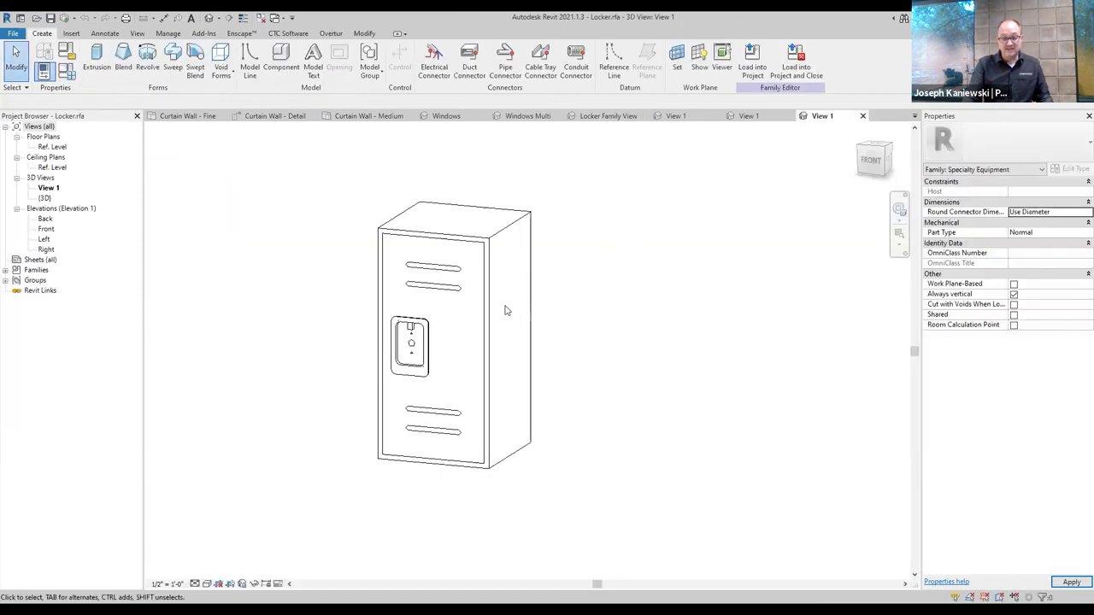
{"action": "left_click", "coordinate": [459, 279]}
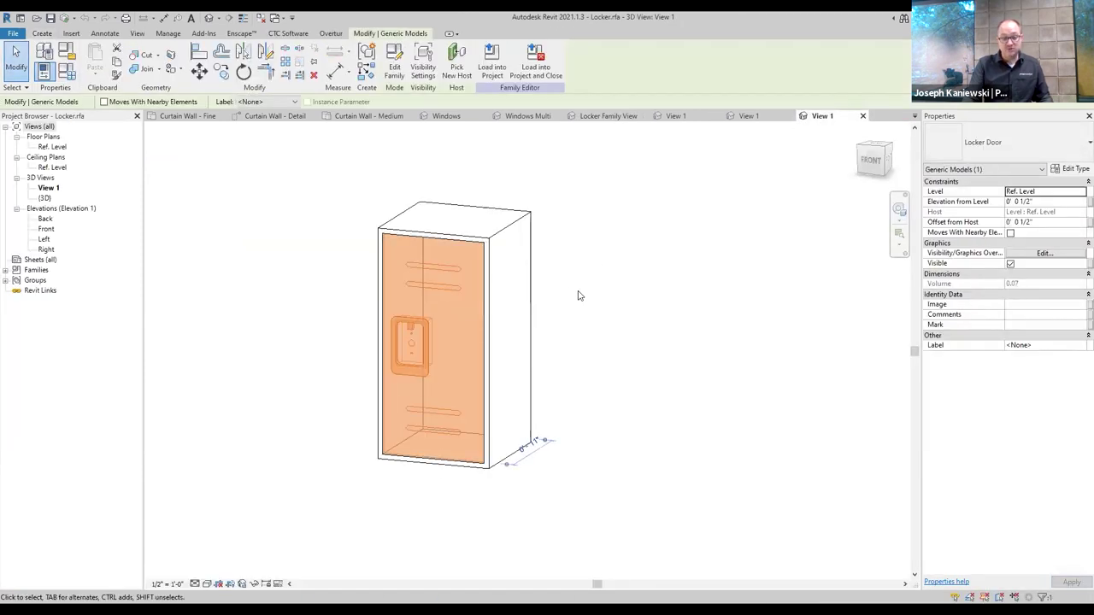
{"action": "left_click", "coordinate": [394, 70]}
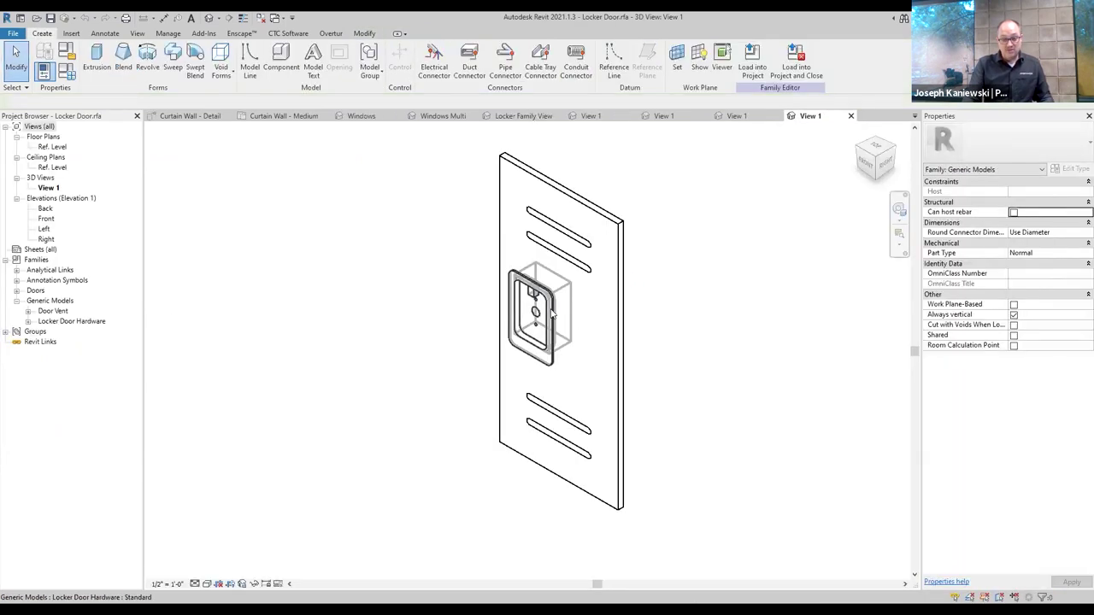
{"action": "left_click", "coordinate": [569, 321]}
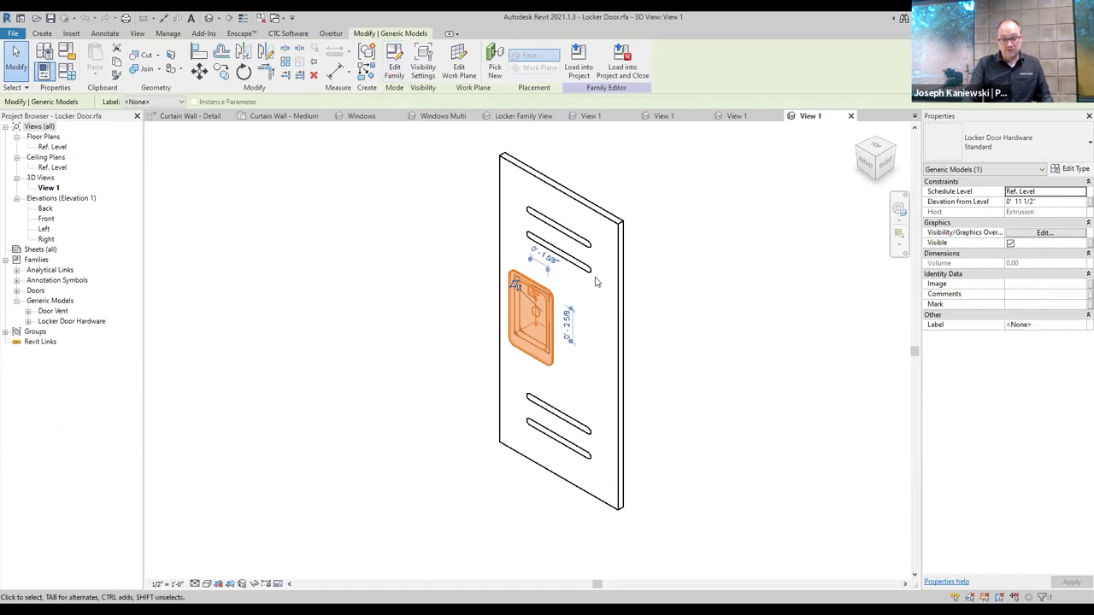
{"action": "left_click", "coordinate": [579, 247]}
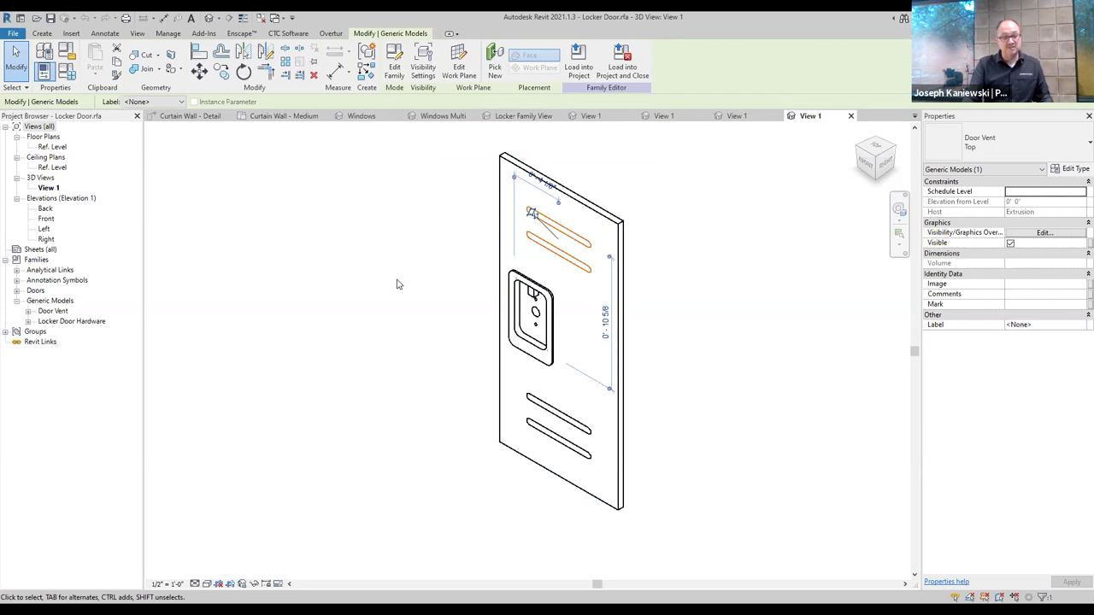
{"action": "key", "text": "Escape"}
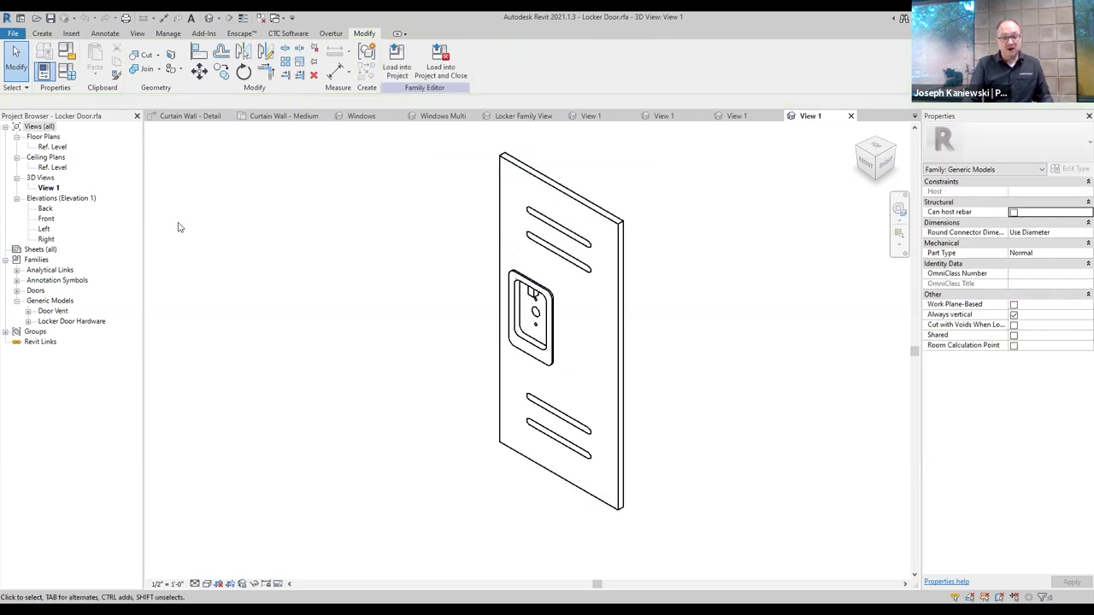
Step: Open the Locker Door family's Ref. Level floor plan and select the nested Door Breakout Symbol Swing
{"action": "left_click", "coordinate": [53, 147]}
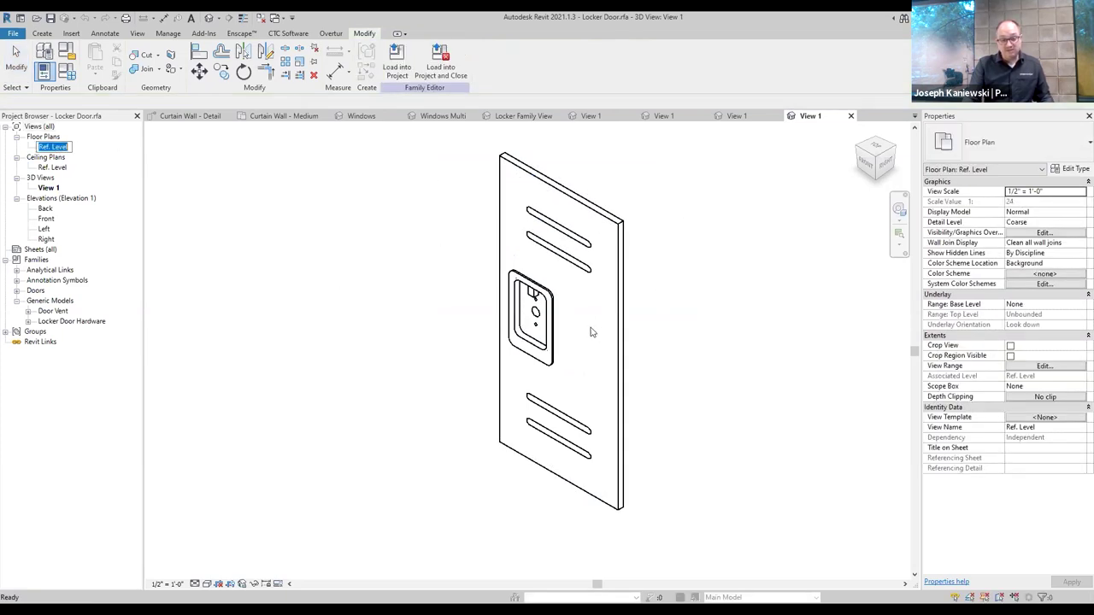
{"action": "left_click", "coordinate": [218, 235]}
{"action": "double_click", "coordinate": [50, 157]}
{"action": "left_click", "coordinate": [51, 147]}
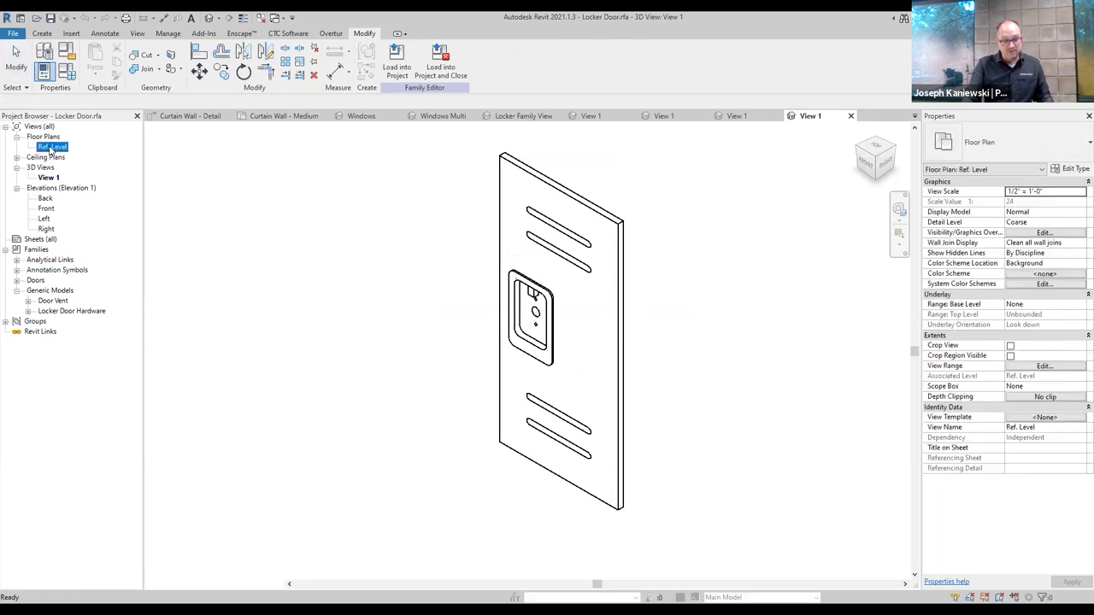
{"action": "double_click", "coordinate": [52, 147]}
{"action": "scroll", "coordinate": [589, 314], "scroll_direction": "up", "scroll_amount": 4}
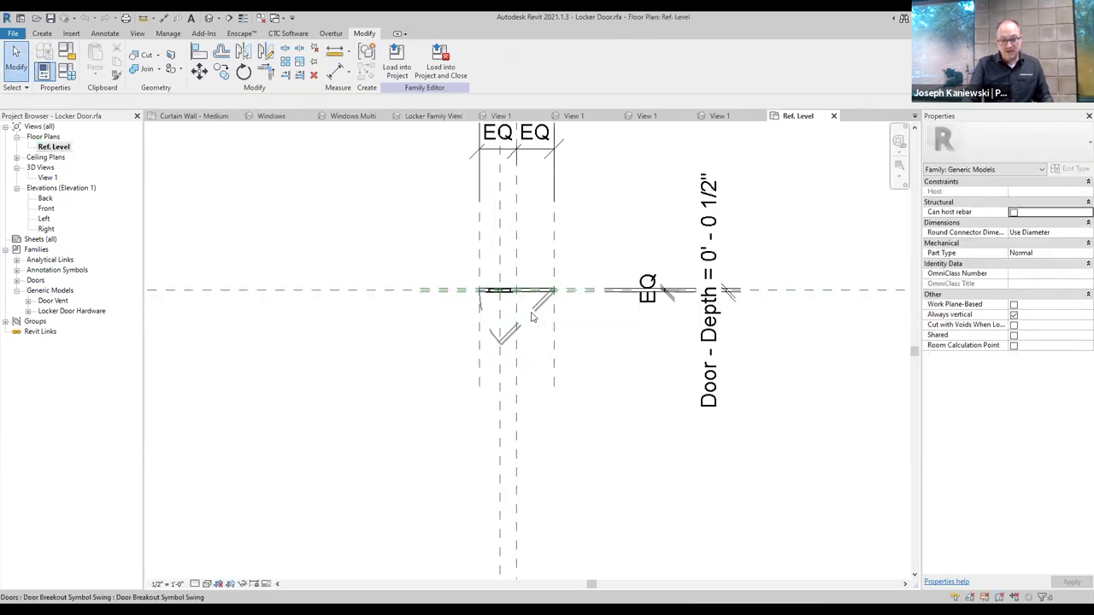
{"action": "left_click", "coordinate": [531, 317]}
{"action": "scroll", "coordinate": [660, 359], "scroll_direction": "up", "scroll_amount": 2}
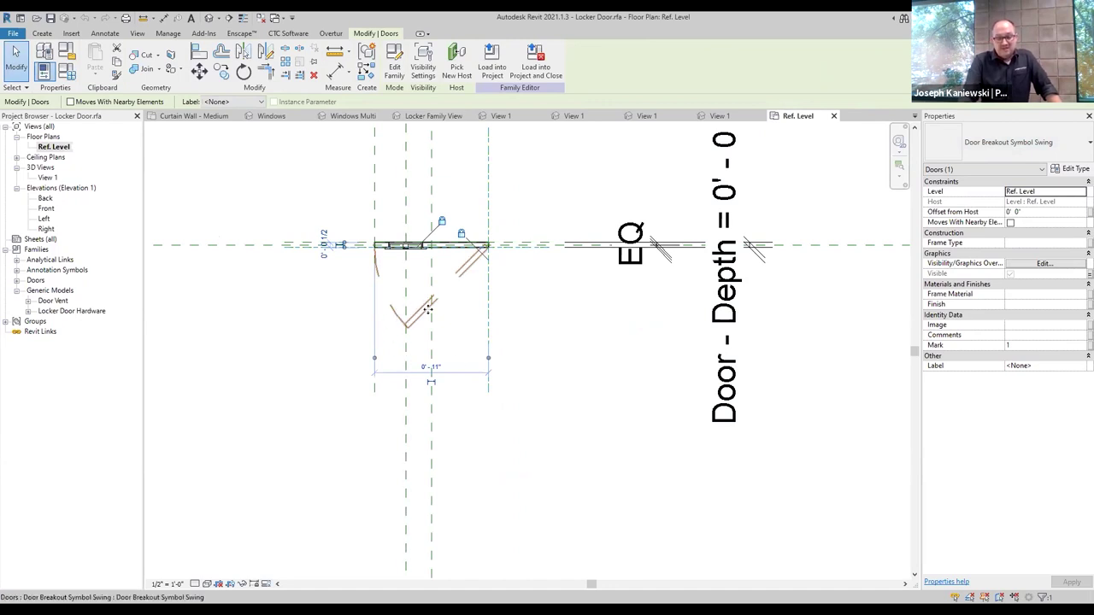
Step: Open Door Breakout Symbol Swing for editing, view its Ref. Level plan, and open its nested Door Symbol Breakout Panel family
{"action": "left_click", "coordinate": [391, 67]}
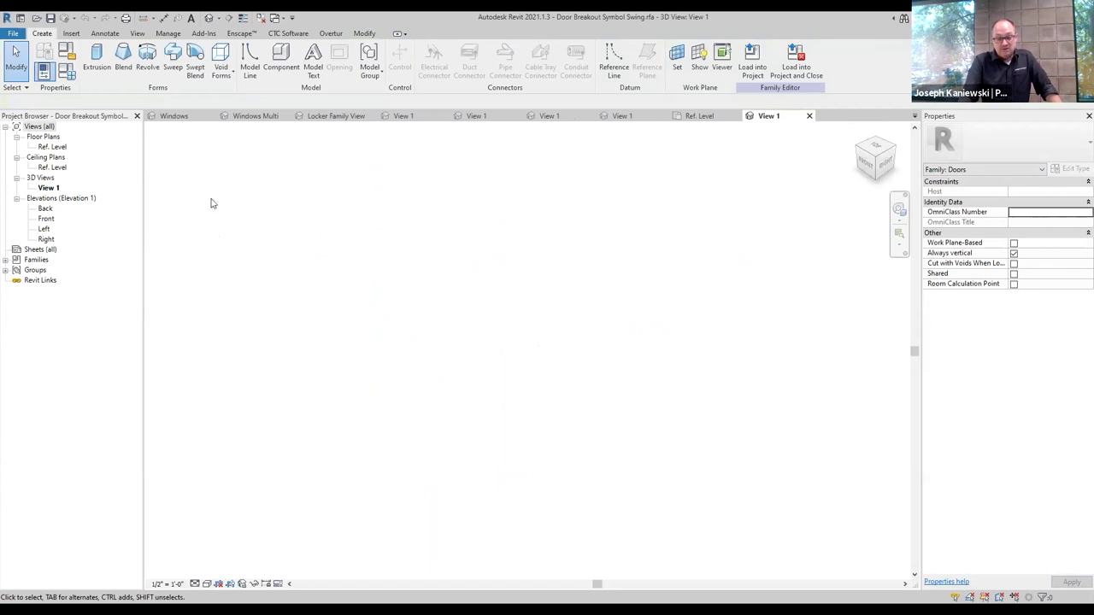
{"action": "double_click", "coordinate": [60, 149]}
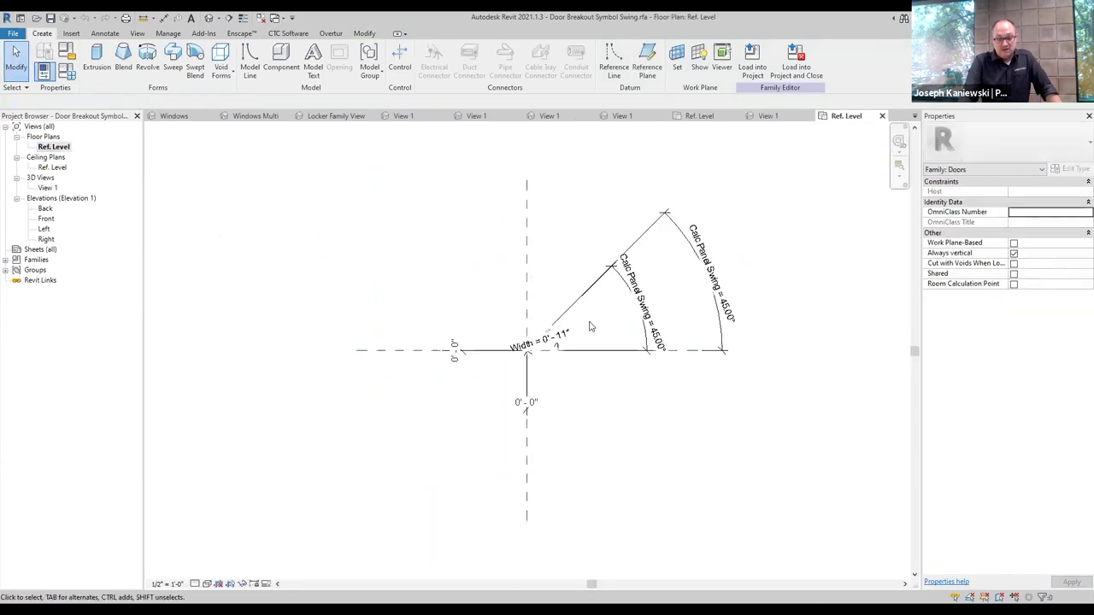
{"action": "scroll", "coordinate": [588, 327], "scroll_direction": "up", "scroll_amount": 5}
{"action": "left_click", "coordinate": [525, 339]}
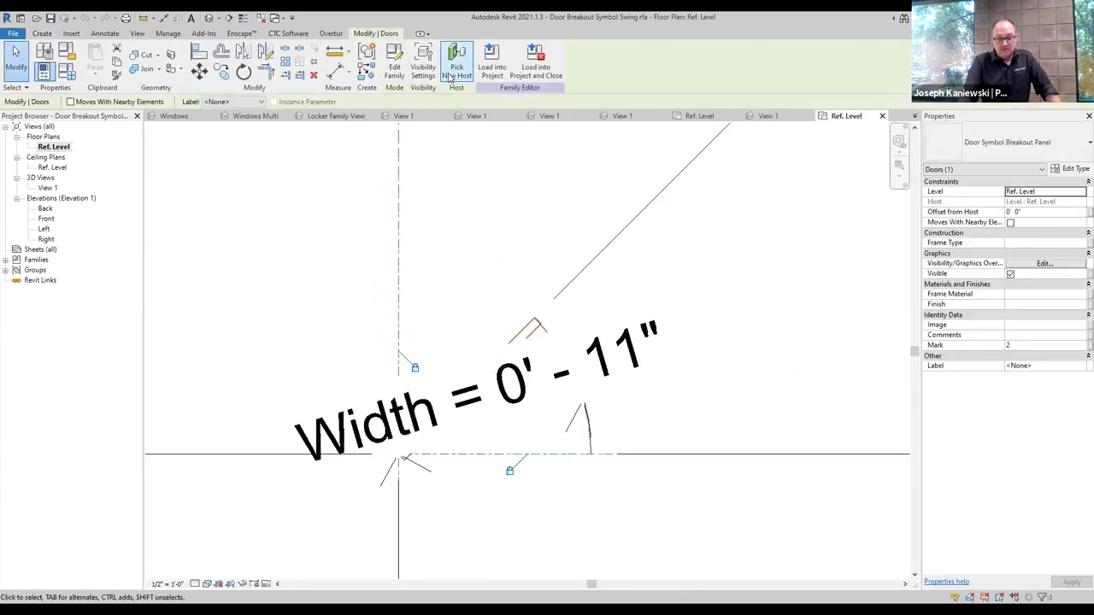
{"action": "left_click", "coordinate": [396, 75]}
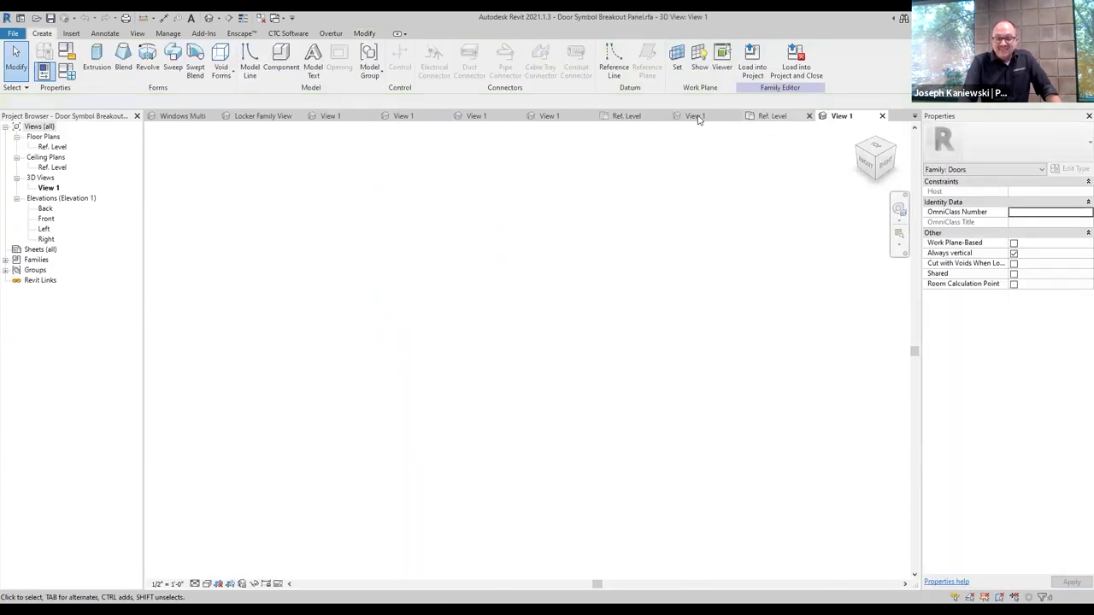
Step: Return to the Lockers family and close the Door Symbol Breakout Panel, Locker Row and Lockers families without saving
{"action": "left_click", "coordinate": [547, 117]}
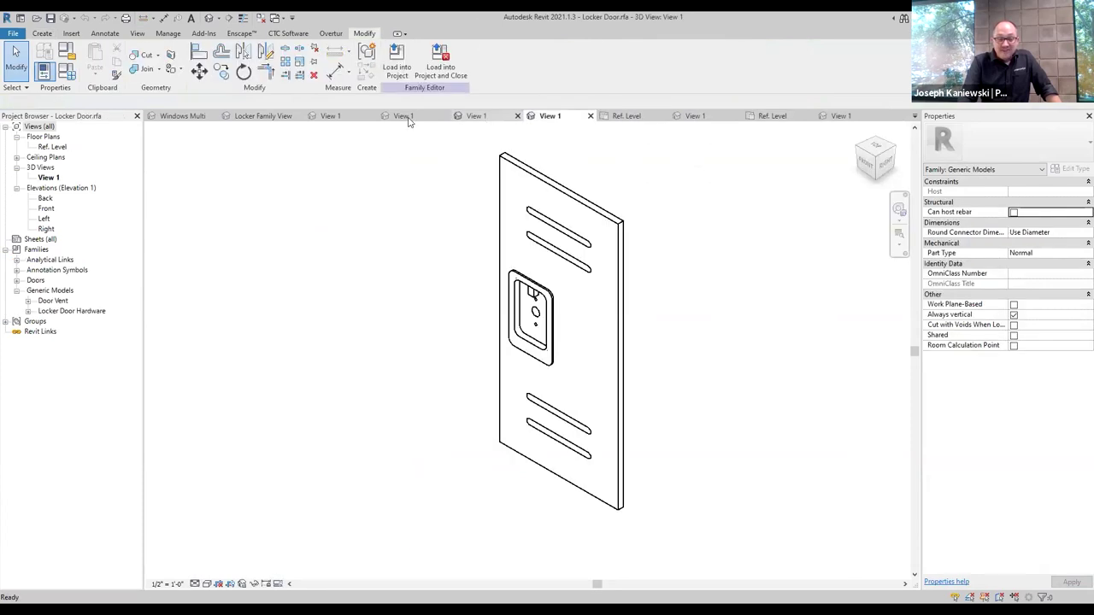
{"action": "left_click", "coordinate": [331, 116]}
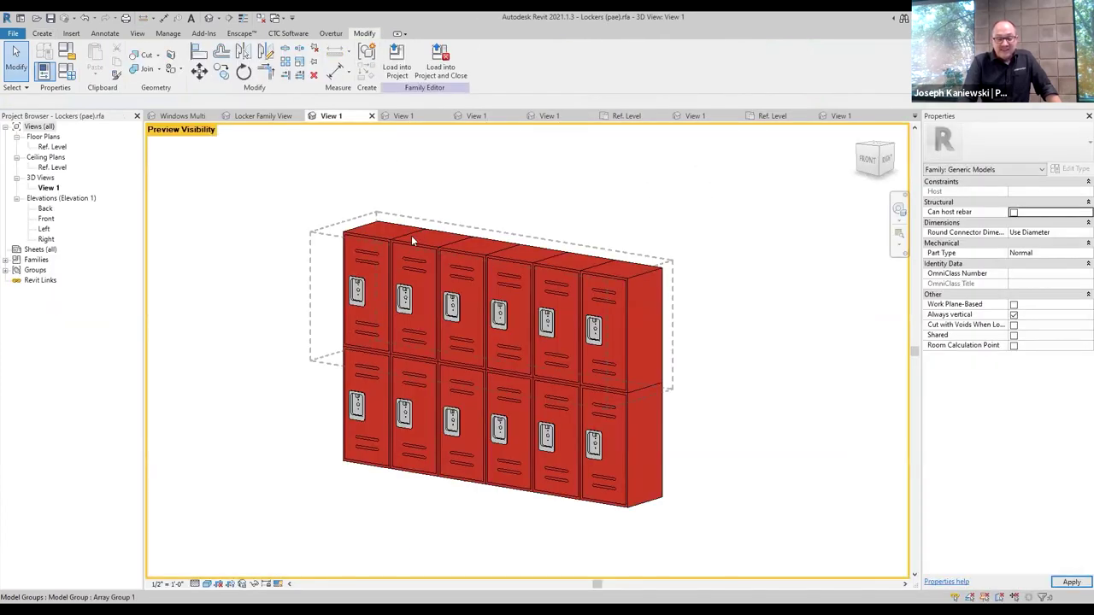
{"action": "left_click", "coordinate": [882, 115]}
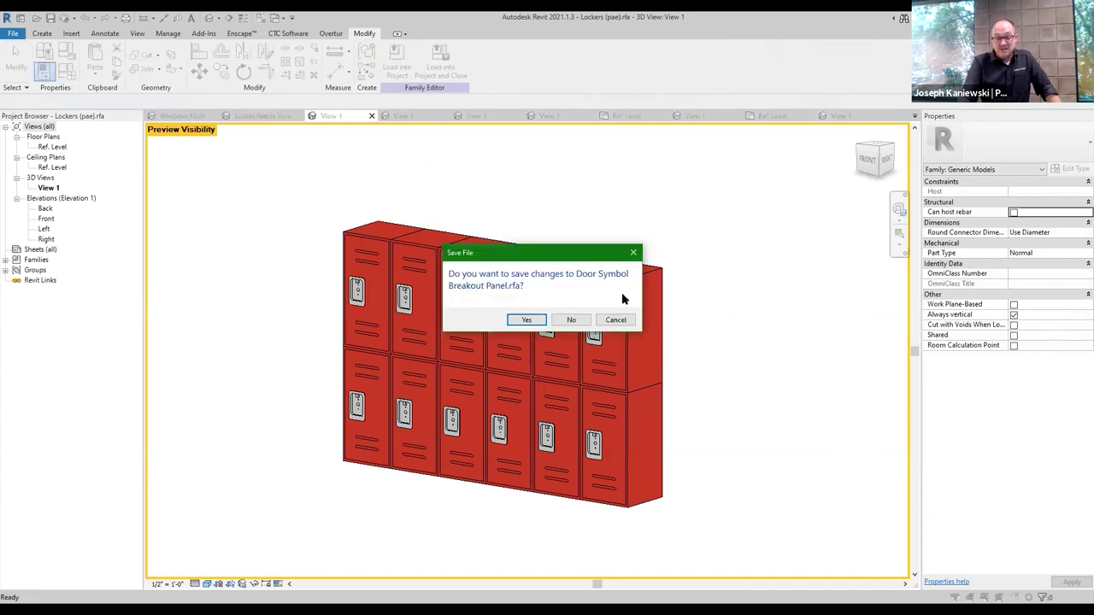
{"action": "left_click", "coordinate": [570, 320]}
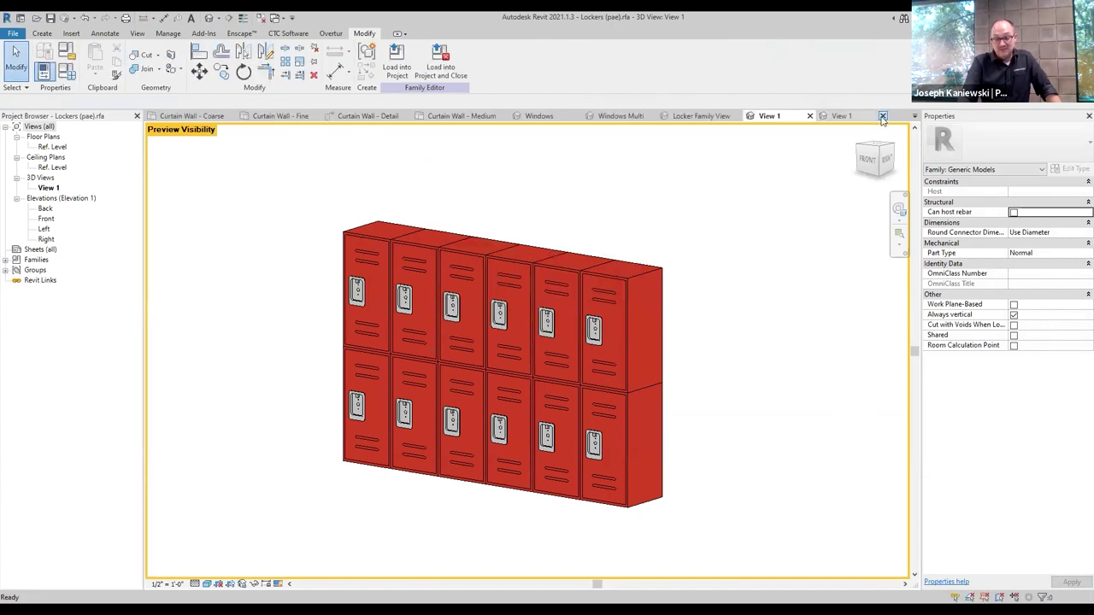
{"action": "left_click", "coordinate": [881, 116]}
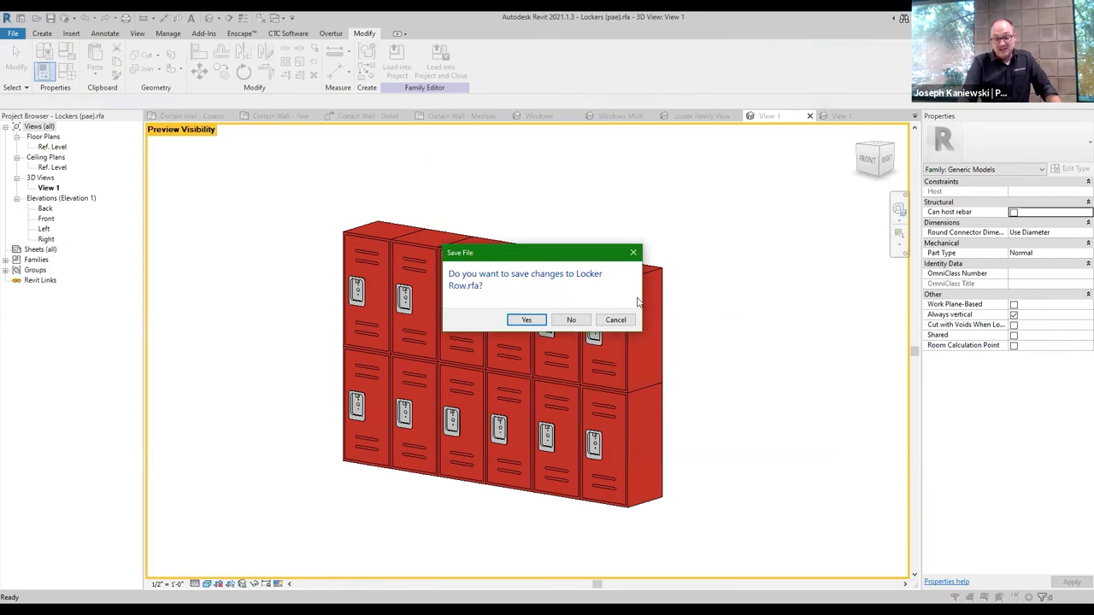
{"action": "left_click", "coordinate": [571, 320]}
{"action": "left_click", "coordinate": [881, 116]}
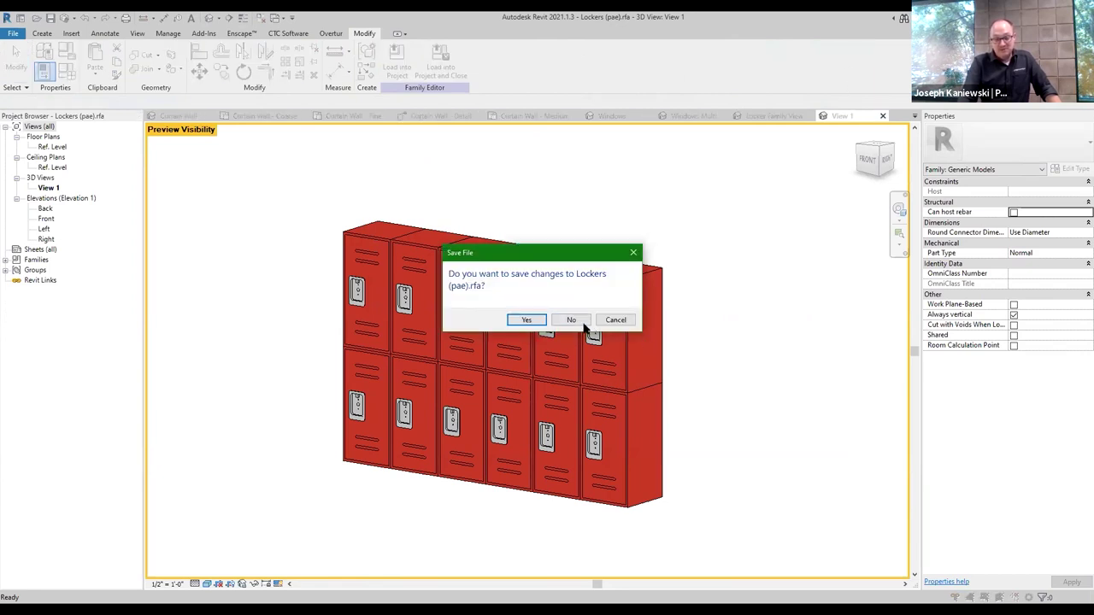
{"action": "key", "text": "Return"}
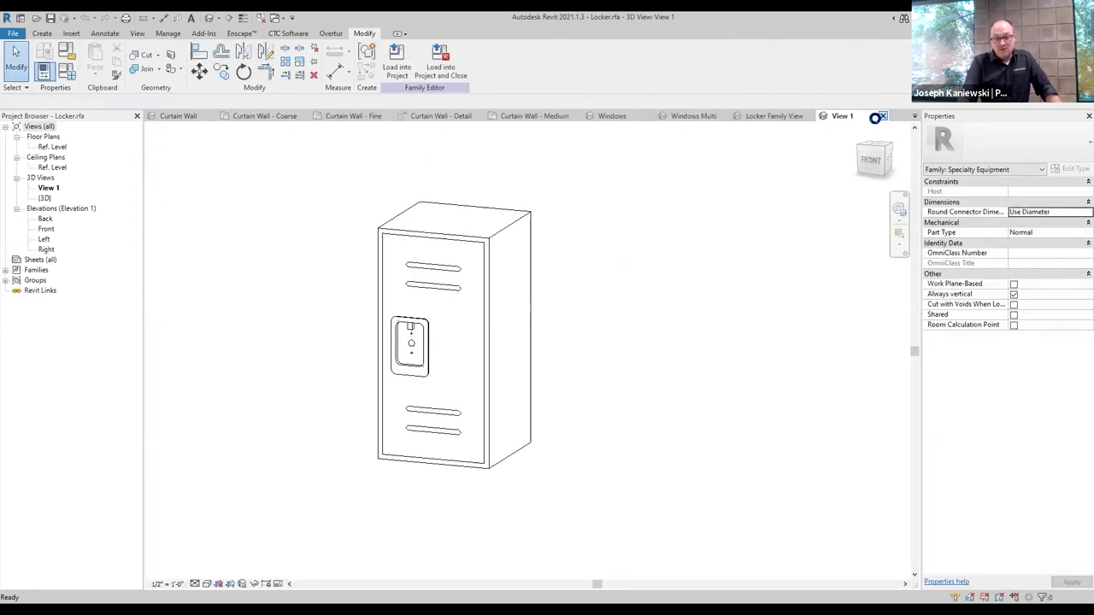
Step: Close the remaining Locker, Locker Door and Door Breakout Symbol Swing families without saving, returning to the project's Locker Family View
{"action": "left_click", "coordinate": [882, 116]}
{"action": "left_click", "coordinate": [571, 313]}
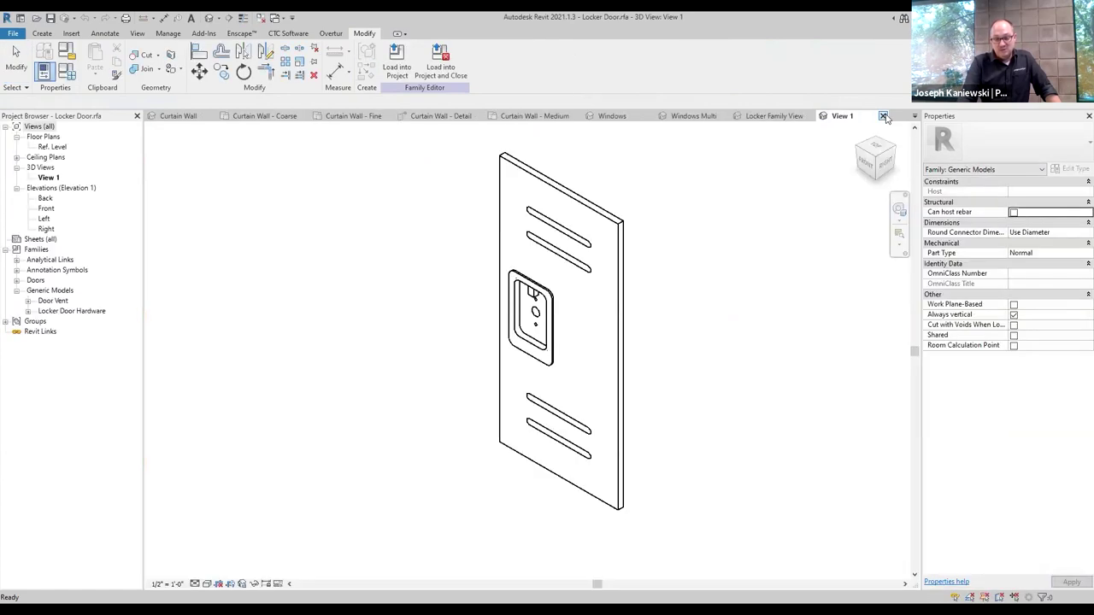
{"action": "left_click", "coordinate": [883, 115]}
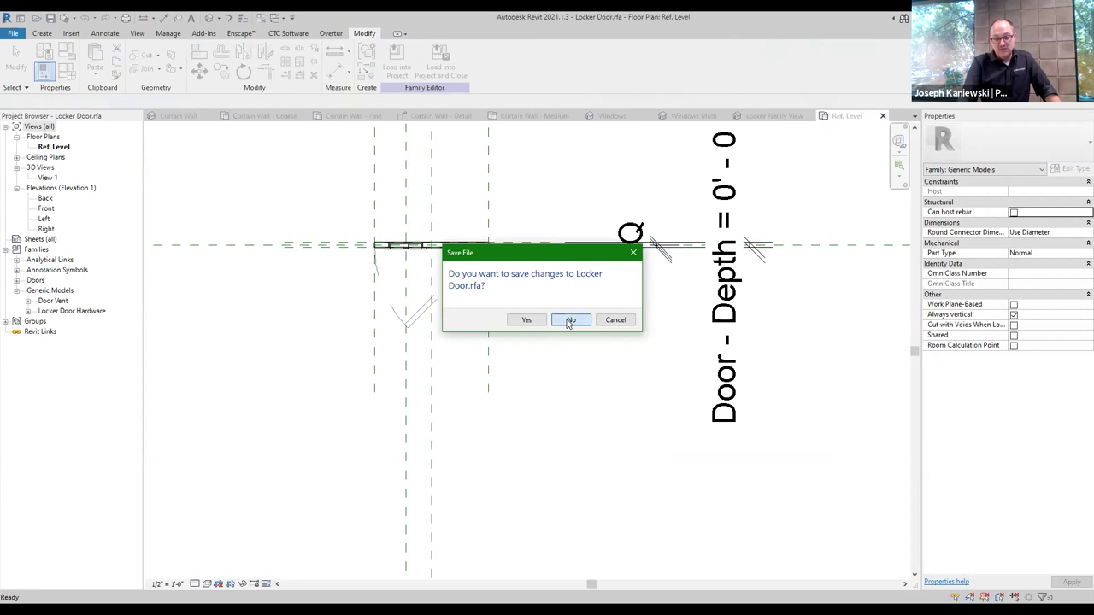
{"action": "left_click", "coordinate": [571, 320]}
{"action": "left_click", "coordinate": [882, 115]}
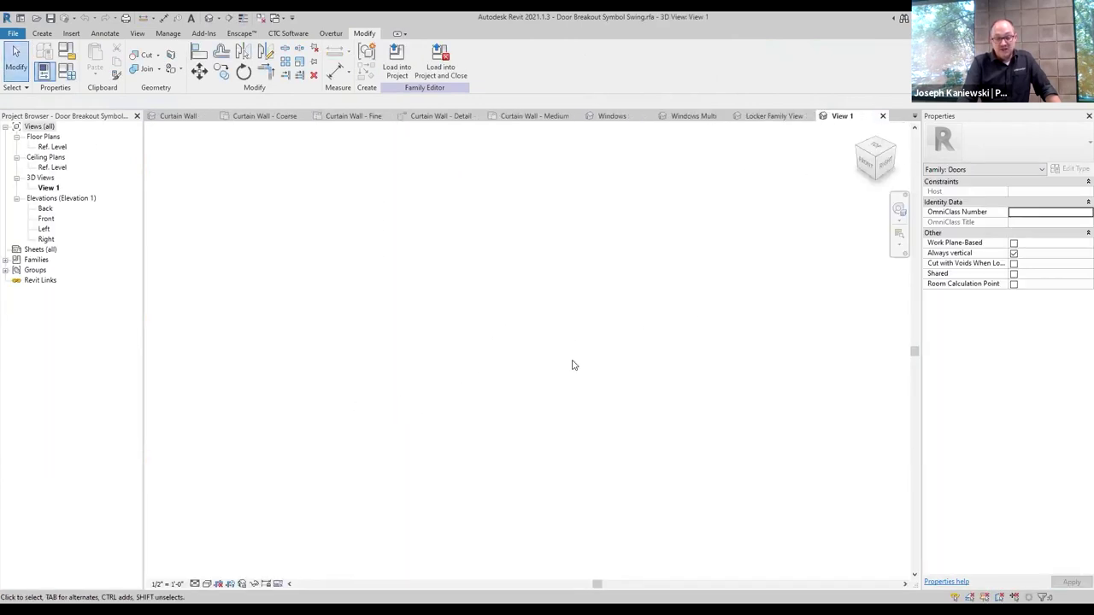
{"action": "left_click", "coordinate": [883, 116]}
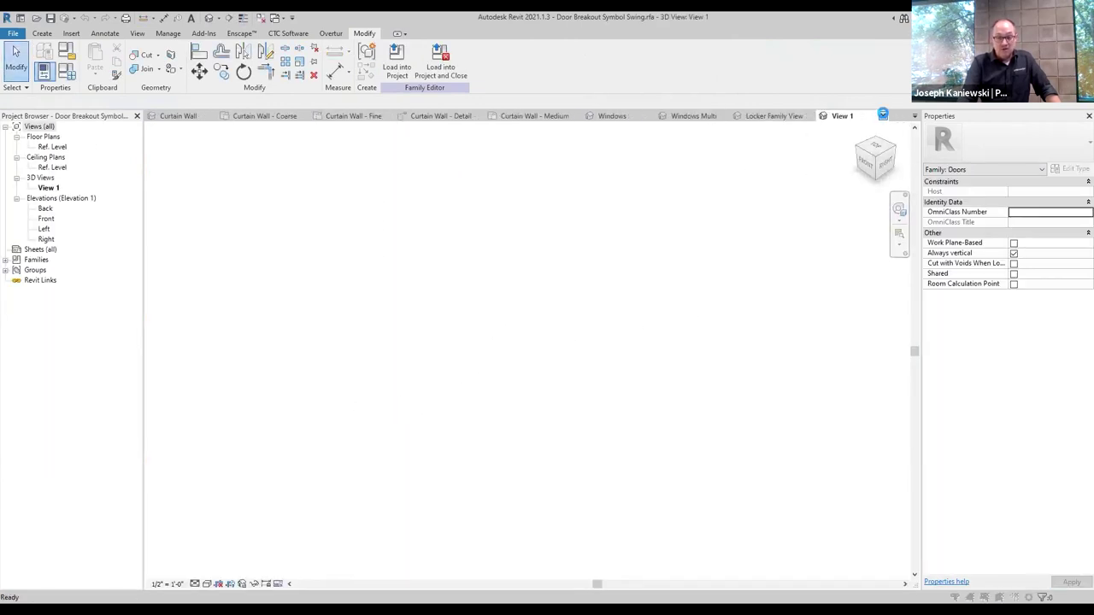
{"action": "left_click", "coordinate": [572, 319]}
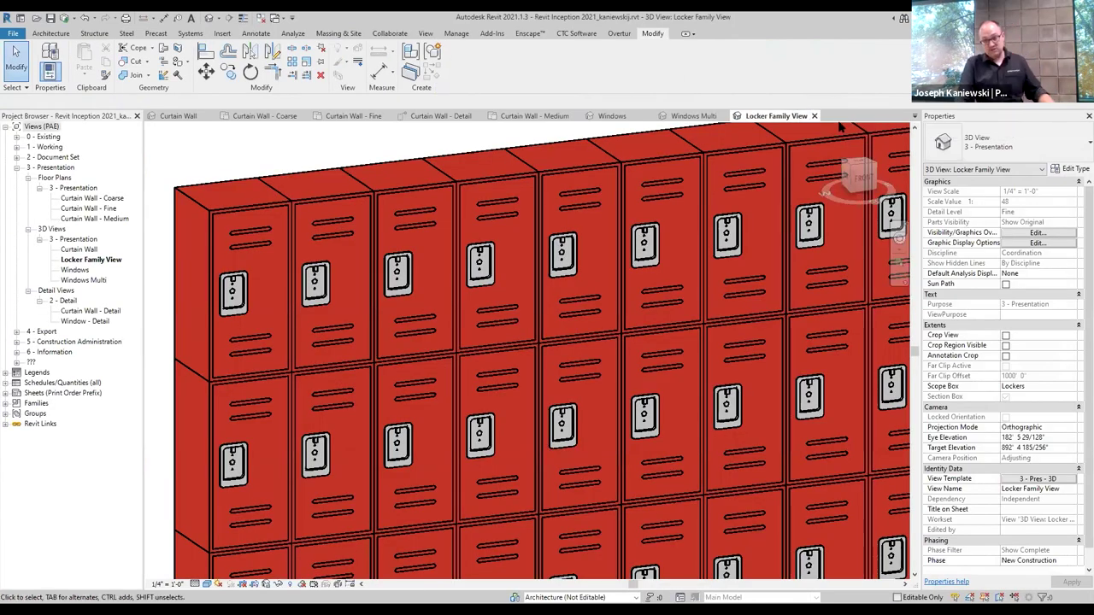
Step: Close the project's Locker Family View and Windows Multi 3D views
{"action": "left_click", "coordinate": [814, 116]}
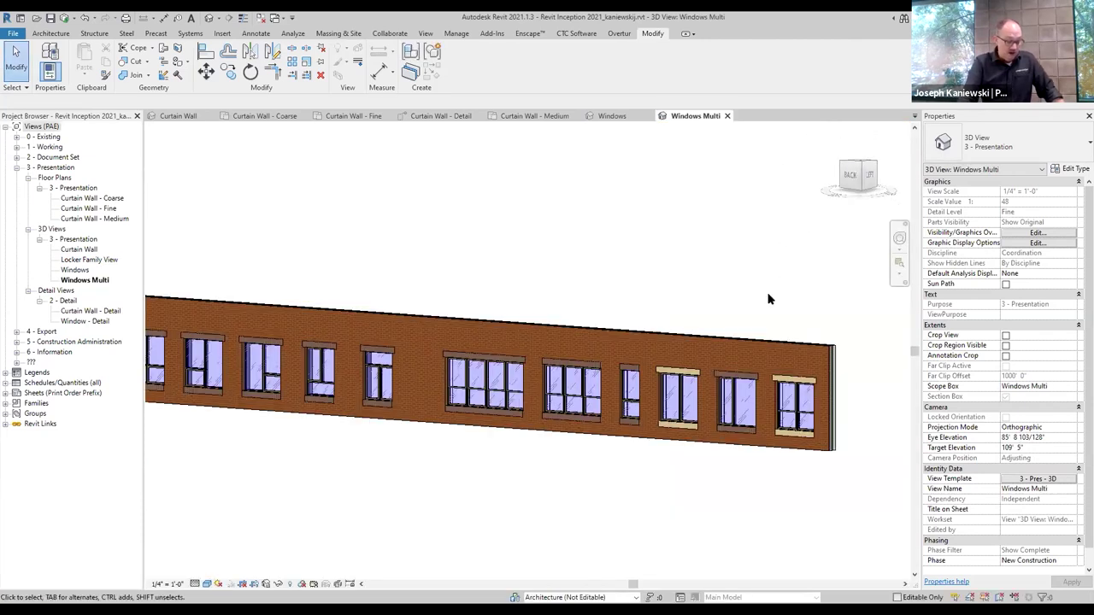
{"action": "left_click", "coordinate": [727, 116]}
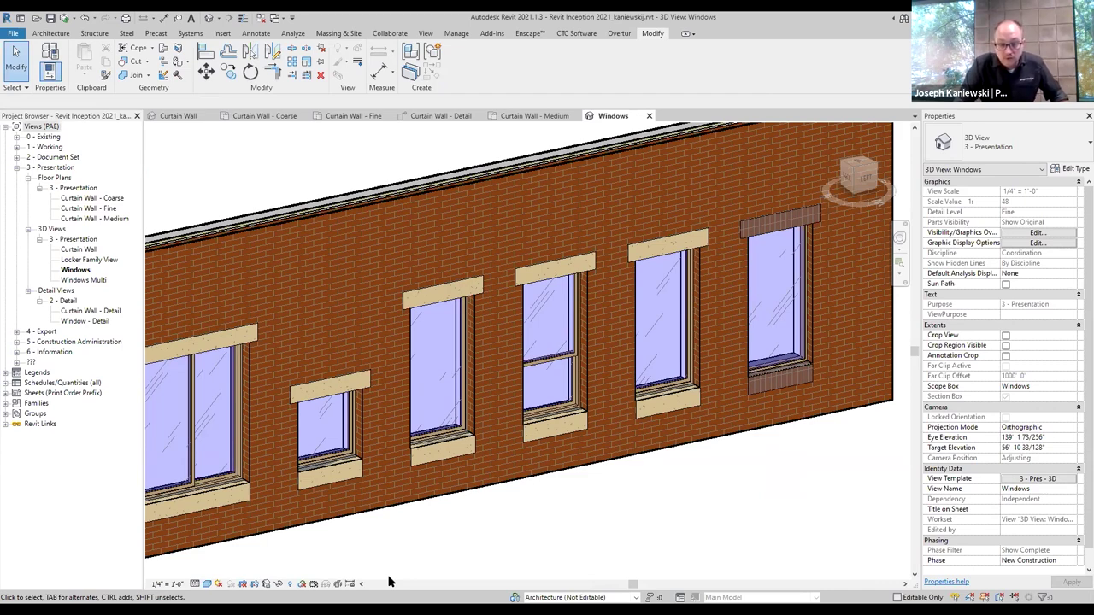
Step: Switch to the presentation slide show and advance past the Demo slide to the Limitations slide
{"action": "key", "text": "alt+Tab"}
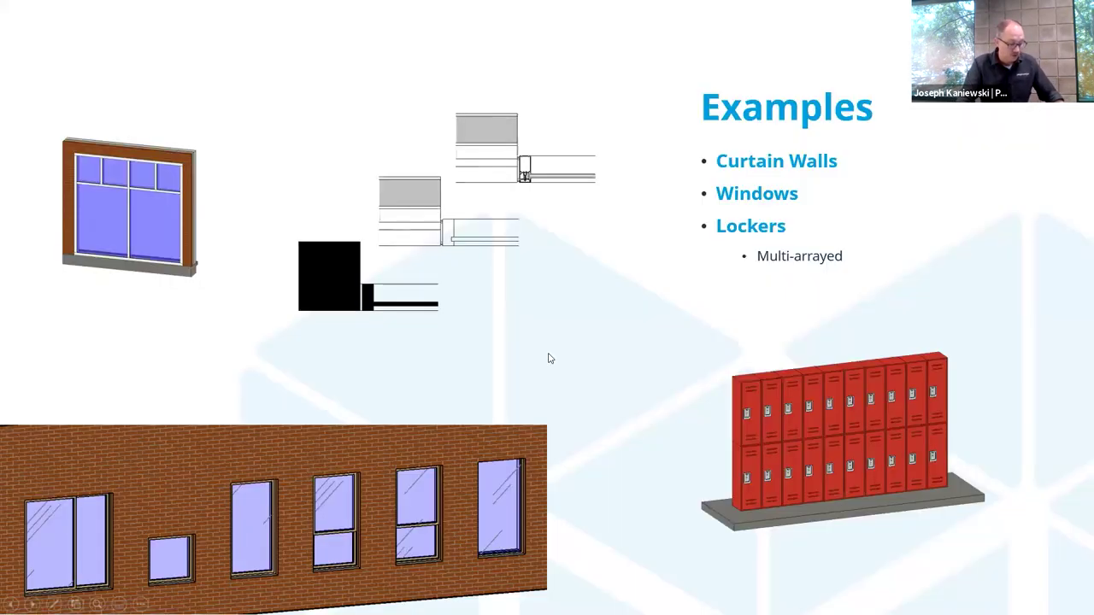
{"action": "key", "text": "Right"}
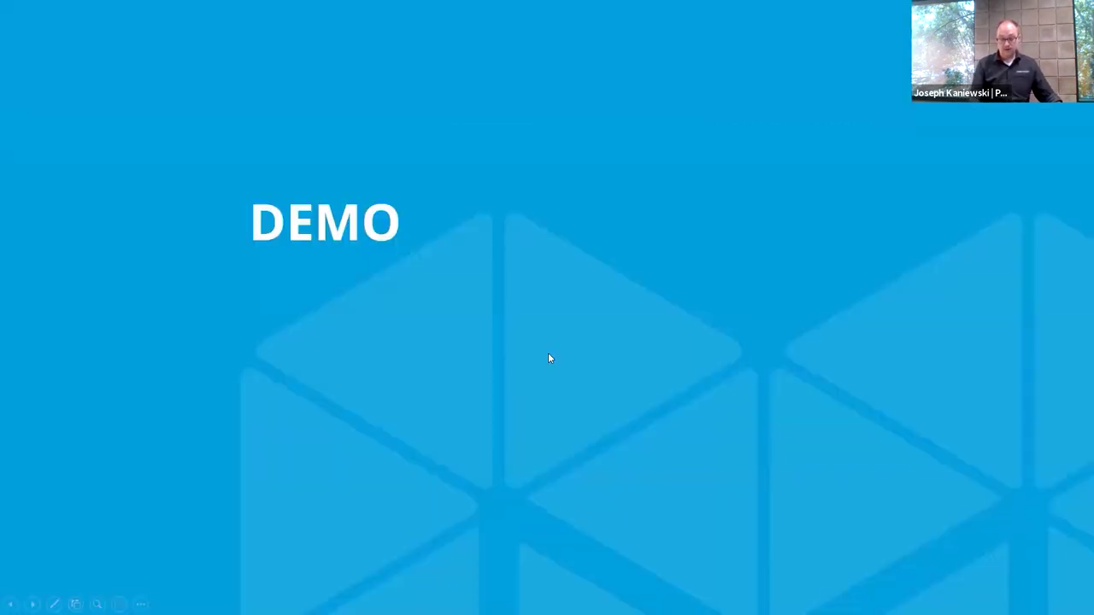
{"action": "key", "text": "Right"}
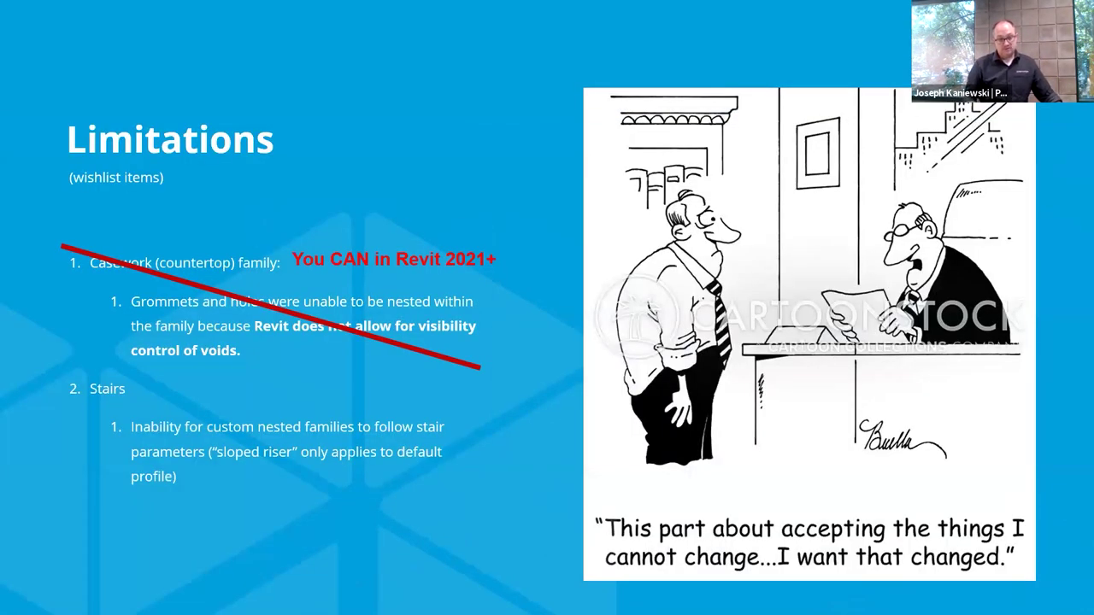